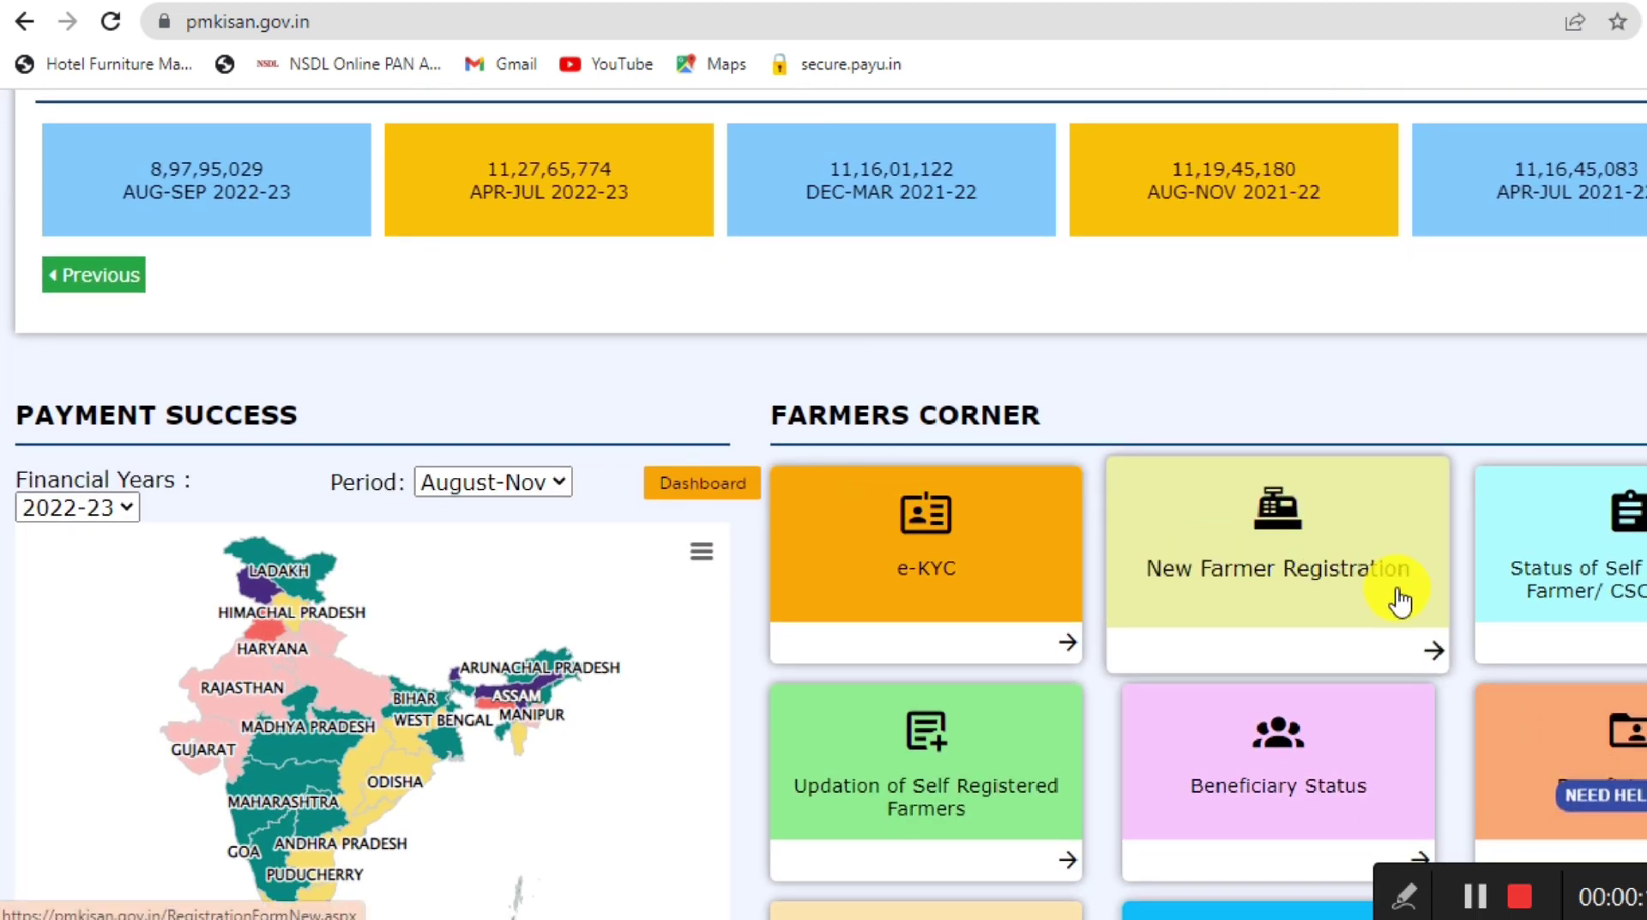
Open the New Farmer Registration form and set it to Rural Farmer Registration with JHARKHAND as the state.
left_click(1416, 652)
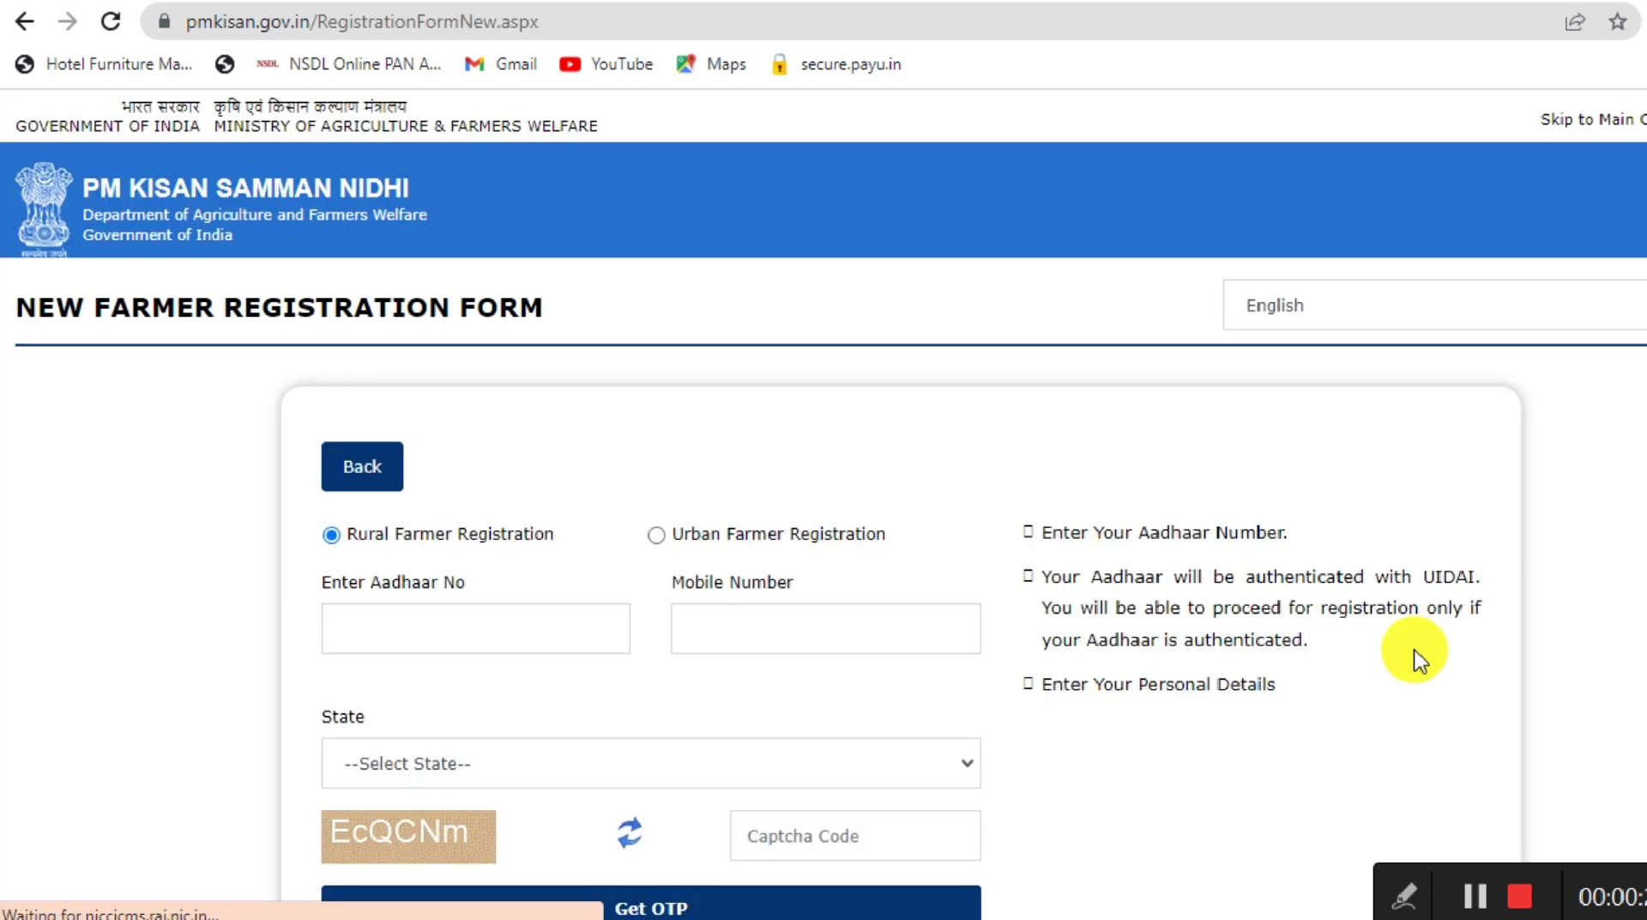
scroll(1416, 660, "down", 3)
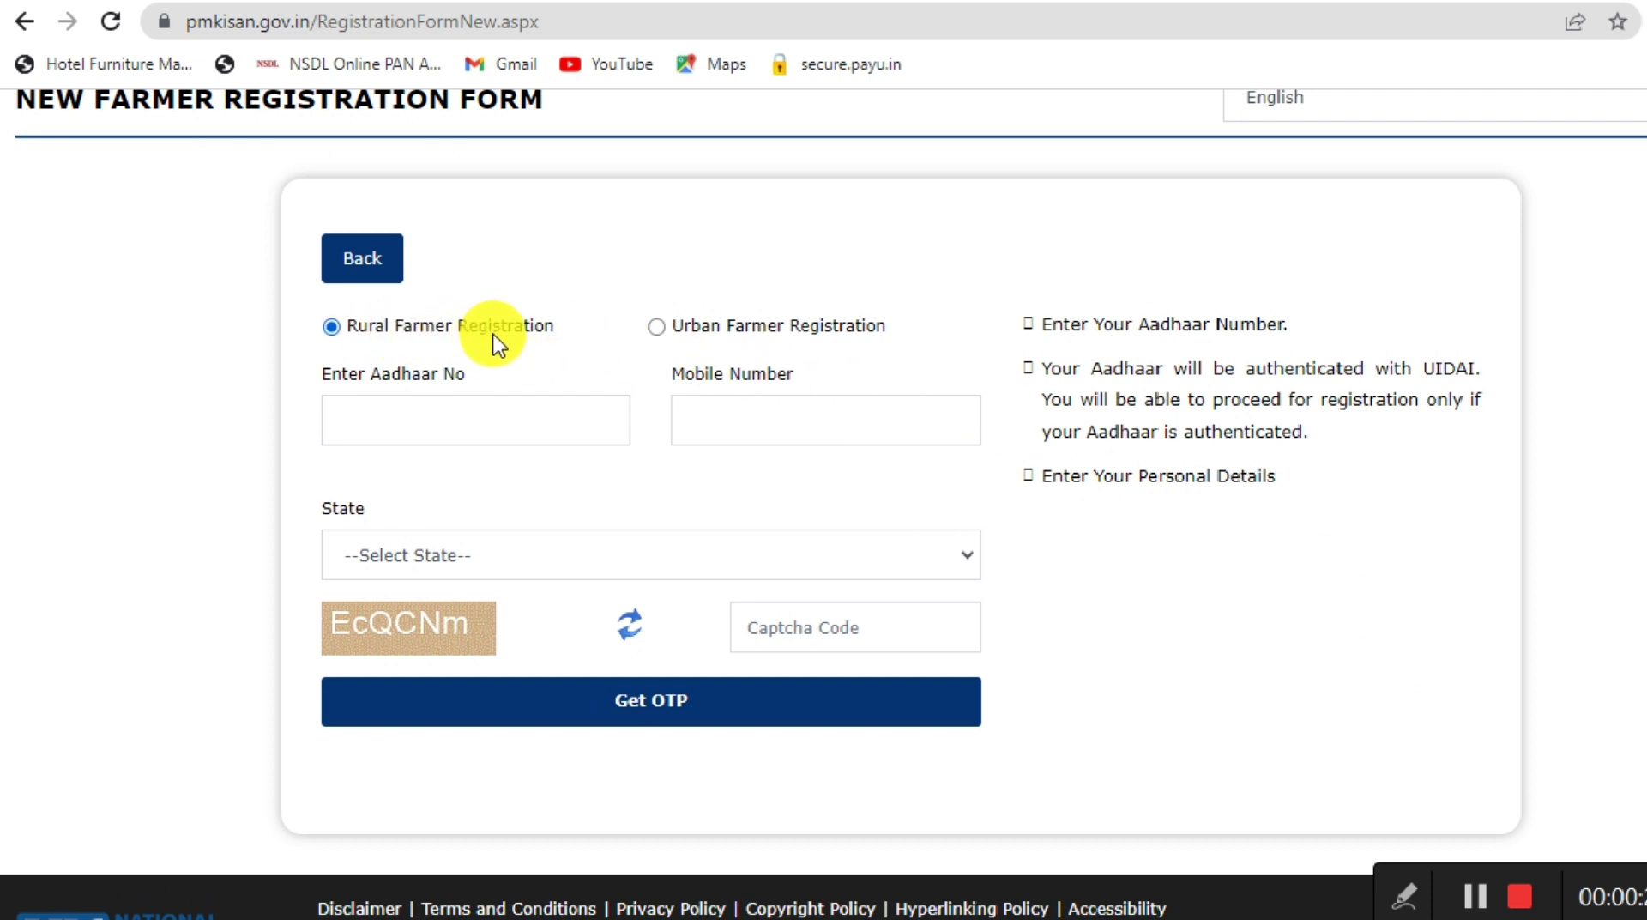
left_click(658, 327)
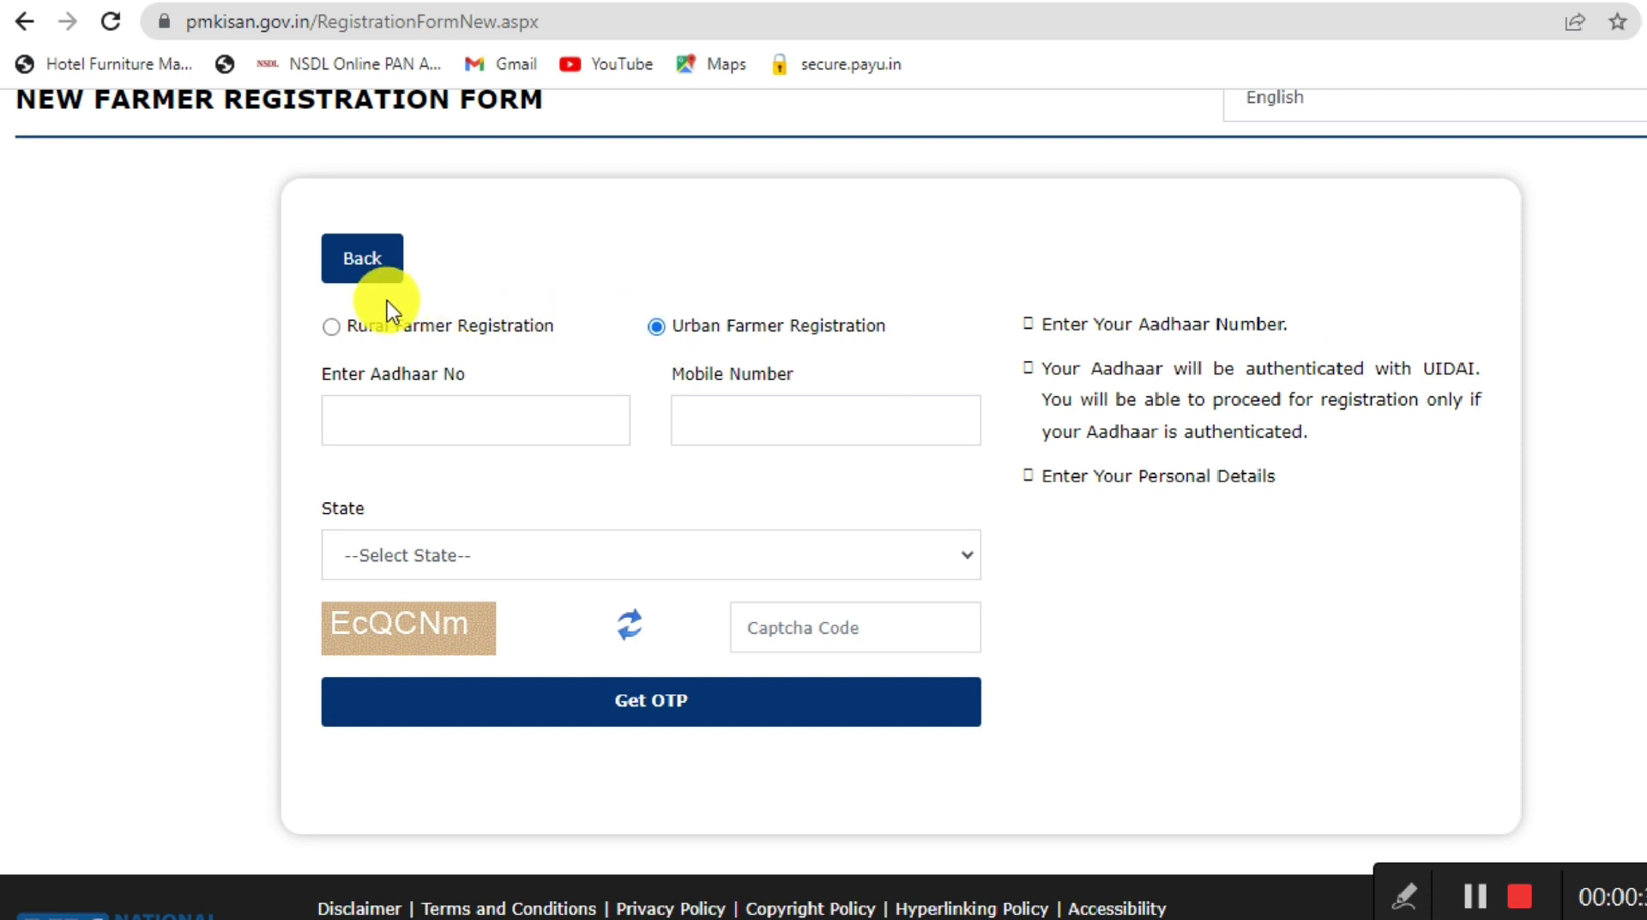
left_click(339, 333)
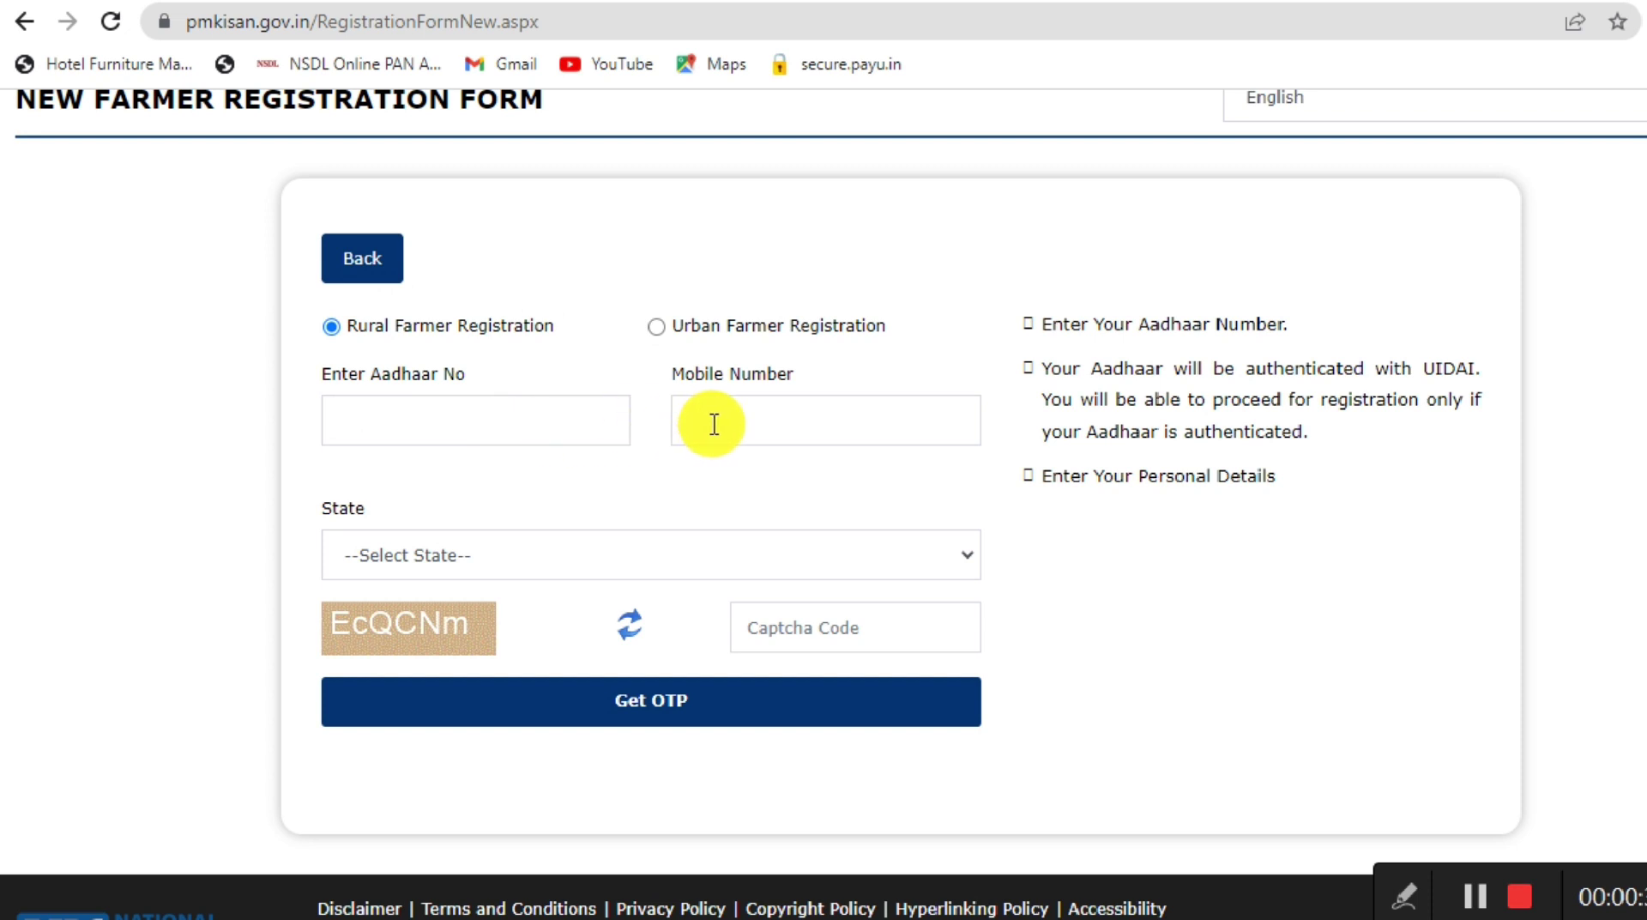
left_click(659, 546)
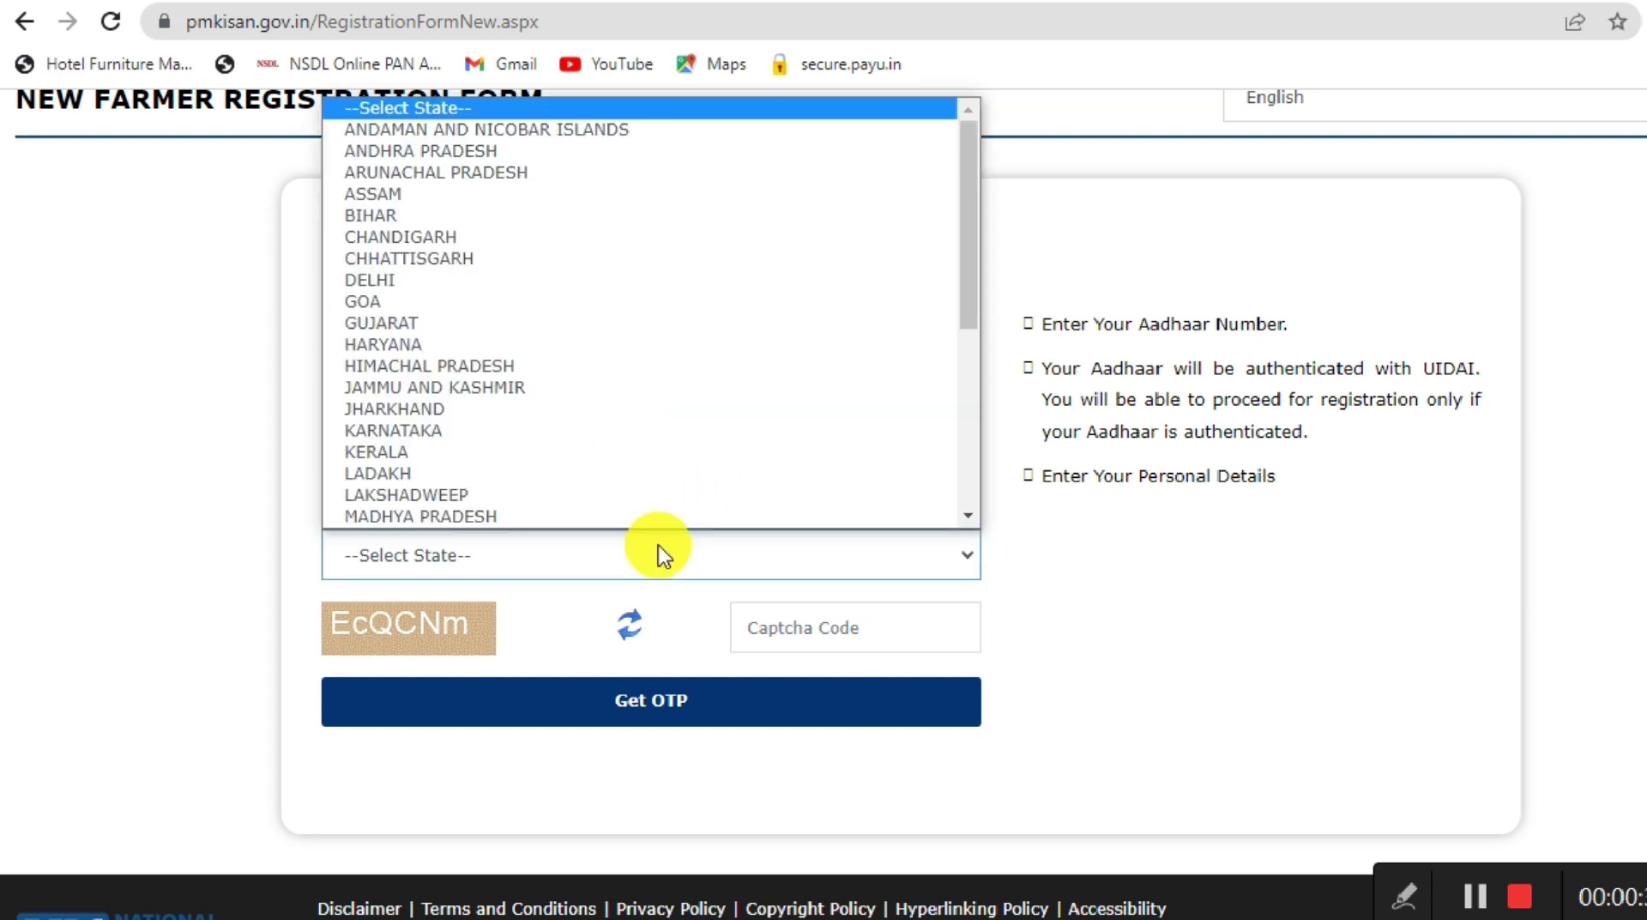
left_click(440, 410)
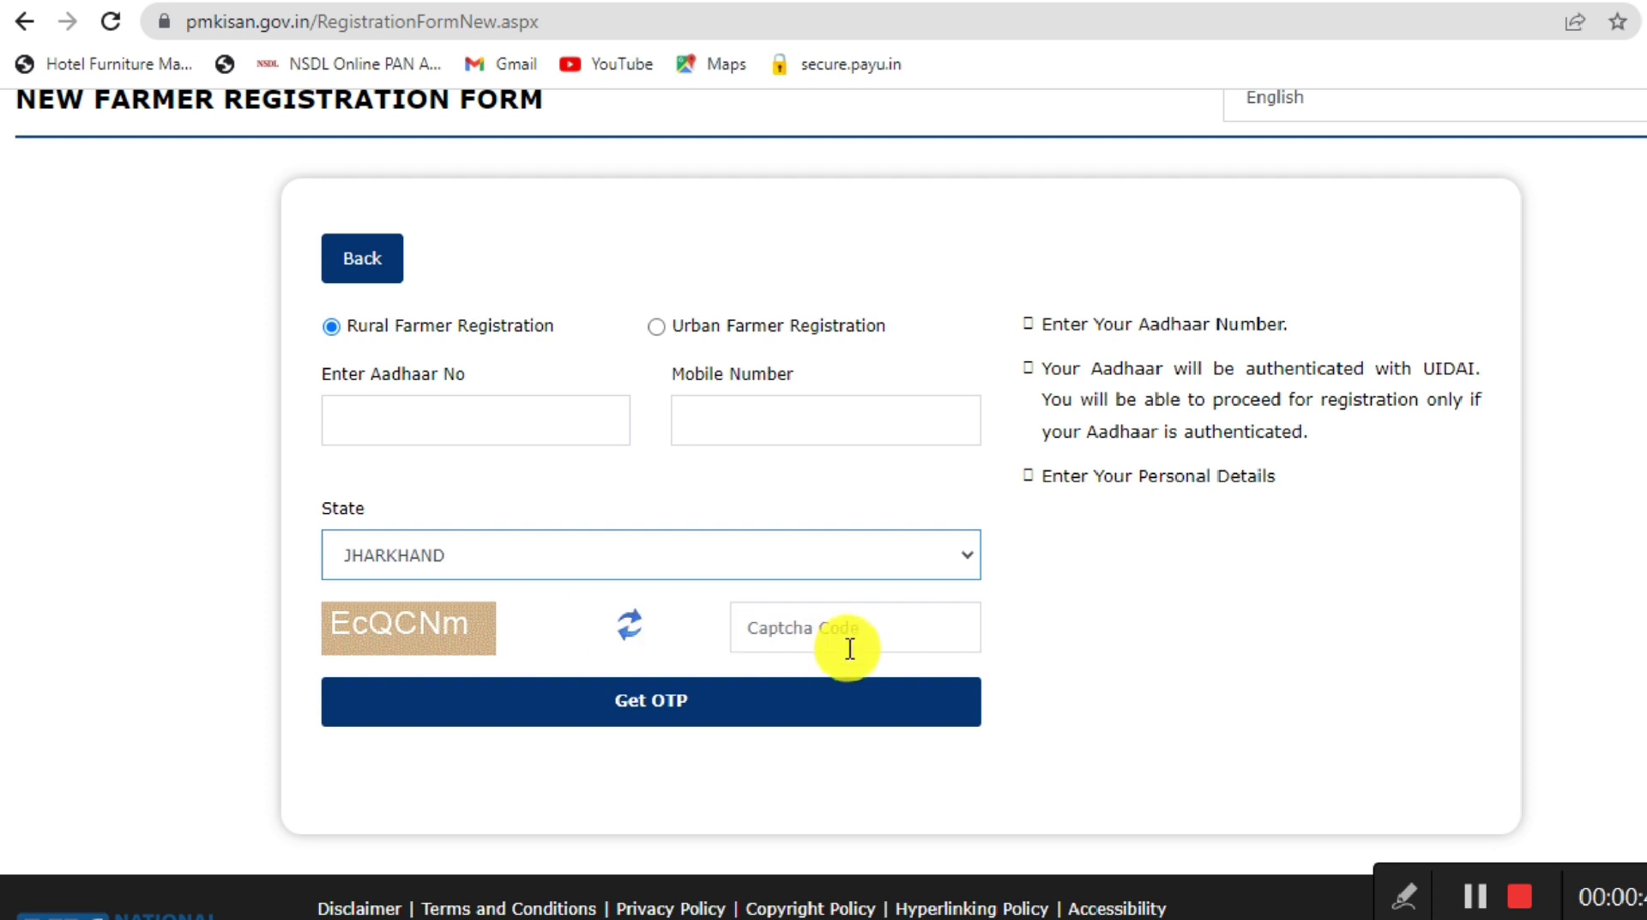
Request the OTP with the Aadhaar number, mobile number and captcha, and verify the mobile OTP and Aadhaar OTP.
left_click(797, 720)
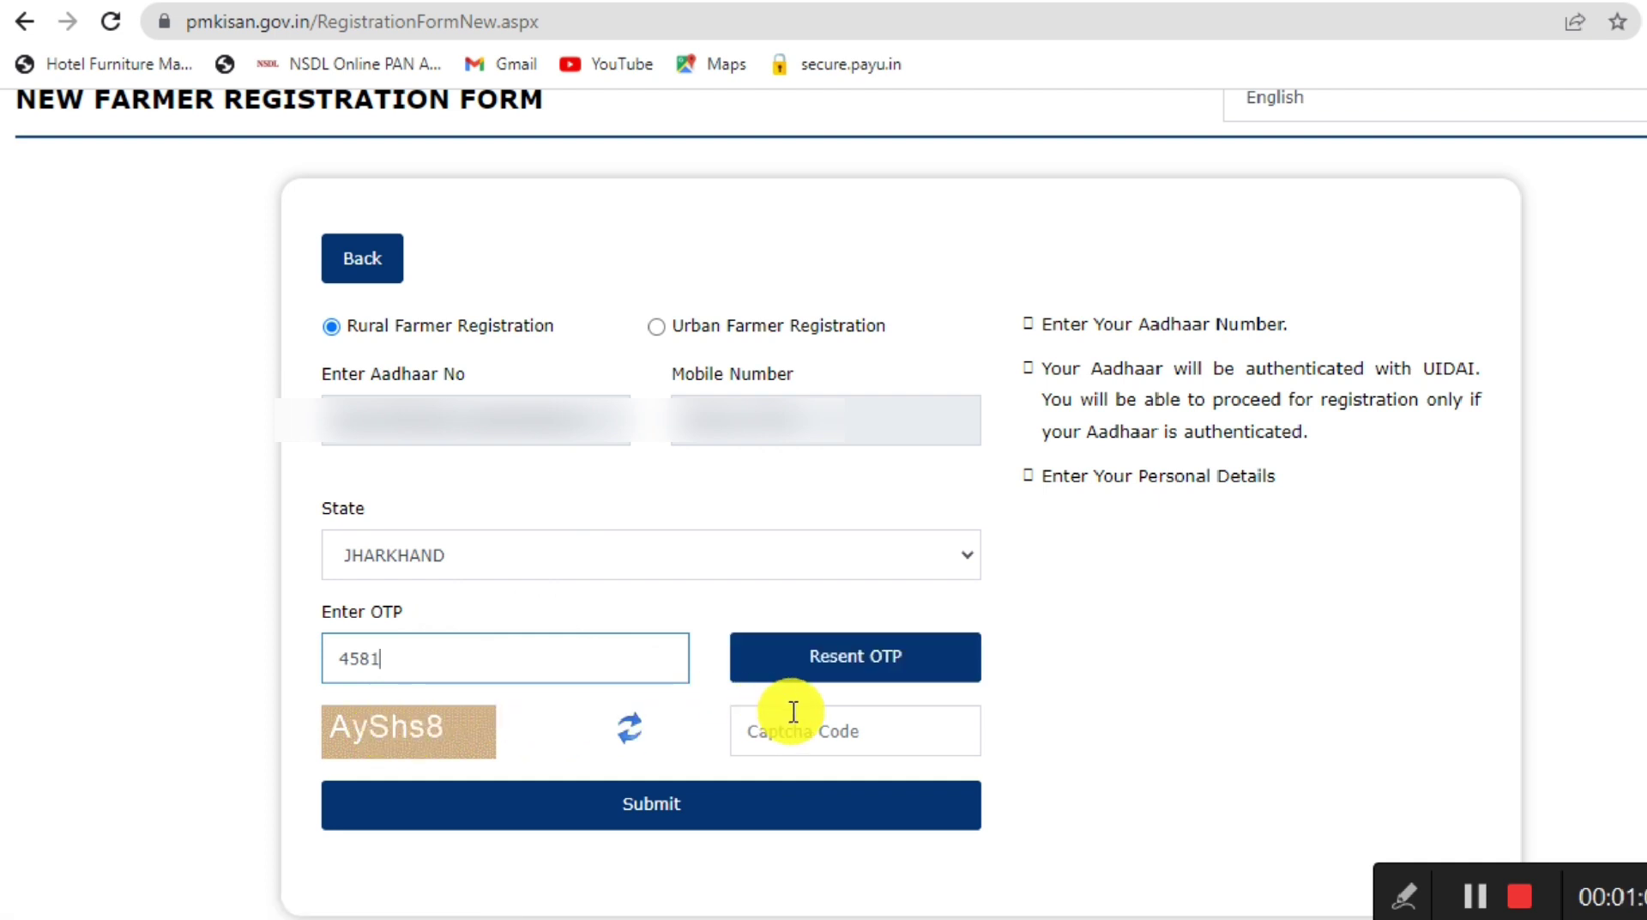
left_click(753, 828)
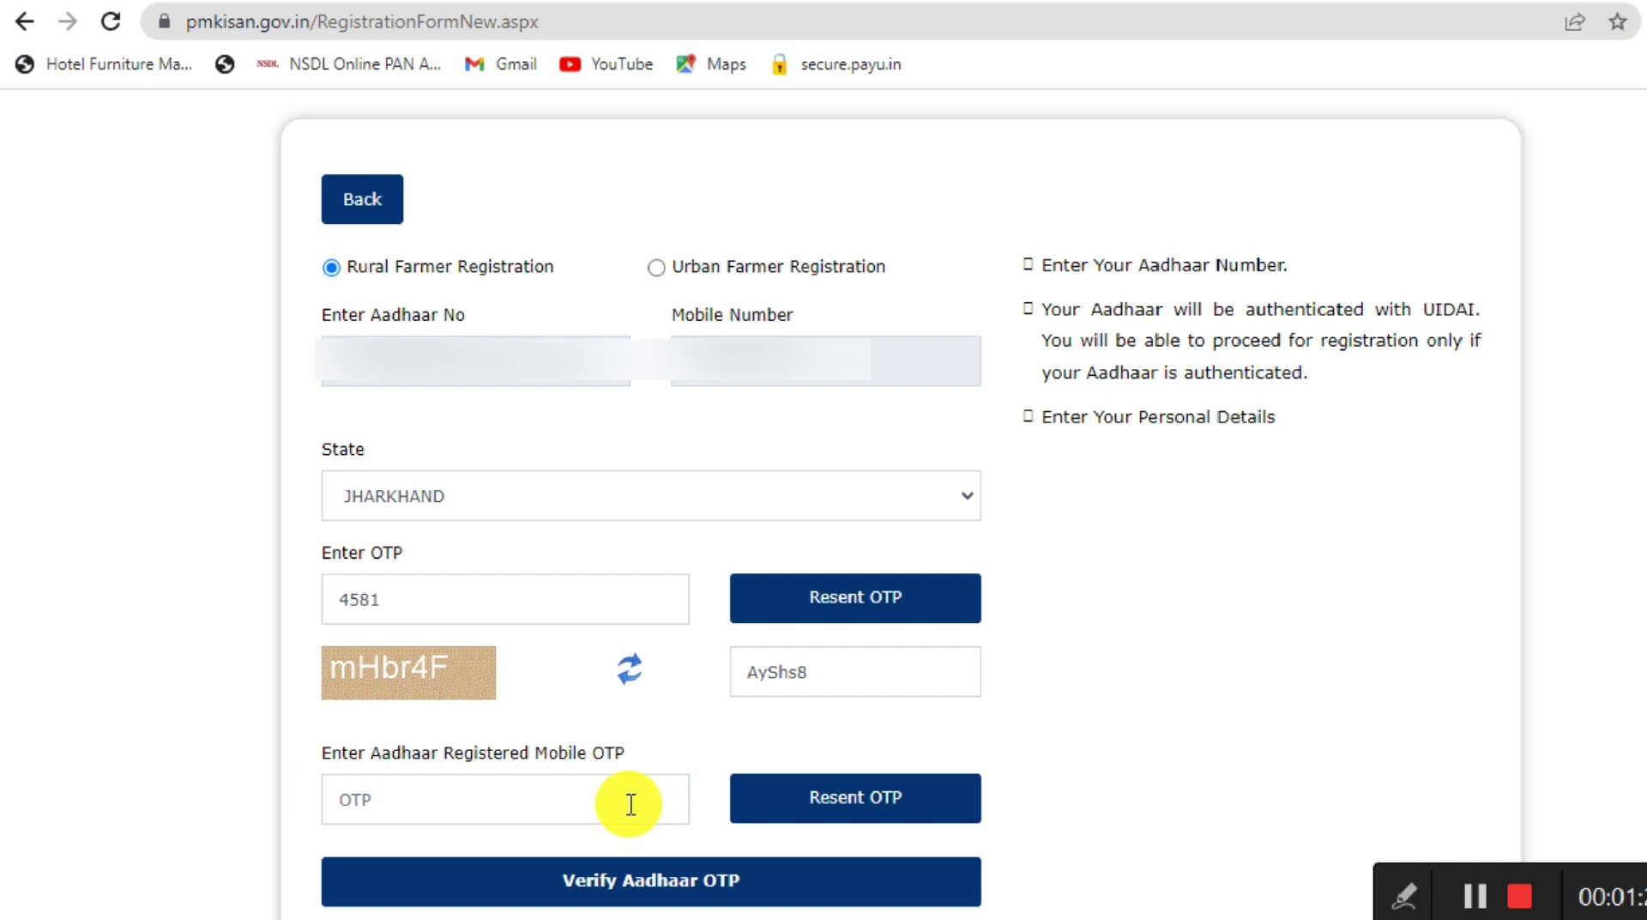
left_click(721, 884)
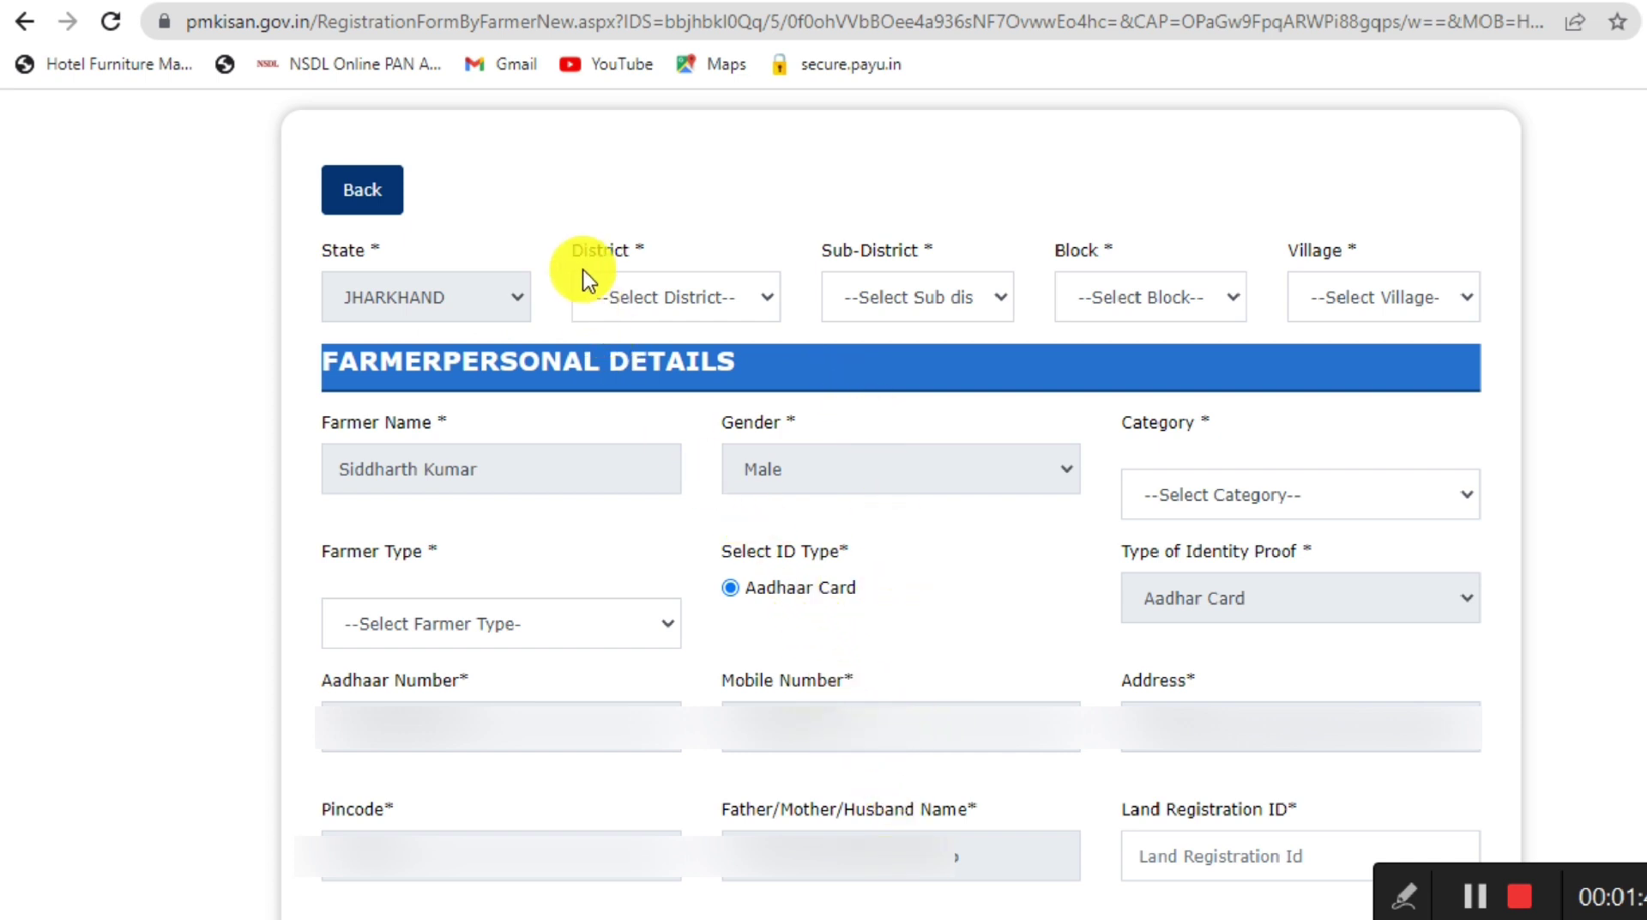
Set the farmer's location to district DHANBAD, sub-district Dhanbad-Cum-Kenduadih-Cum-Jagata, block DHANBAD and village Dhandabar - (361843).
left_click(604, 295)
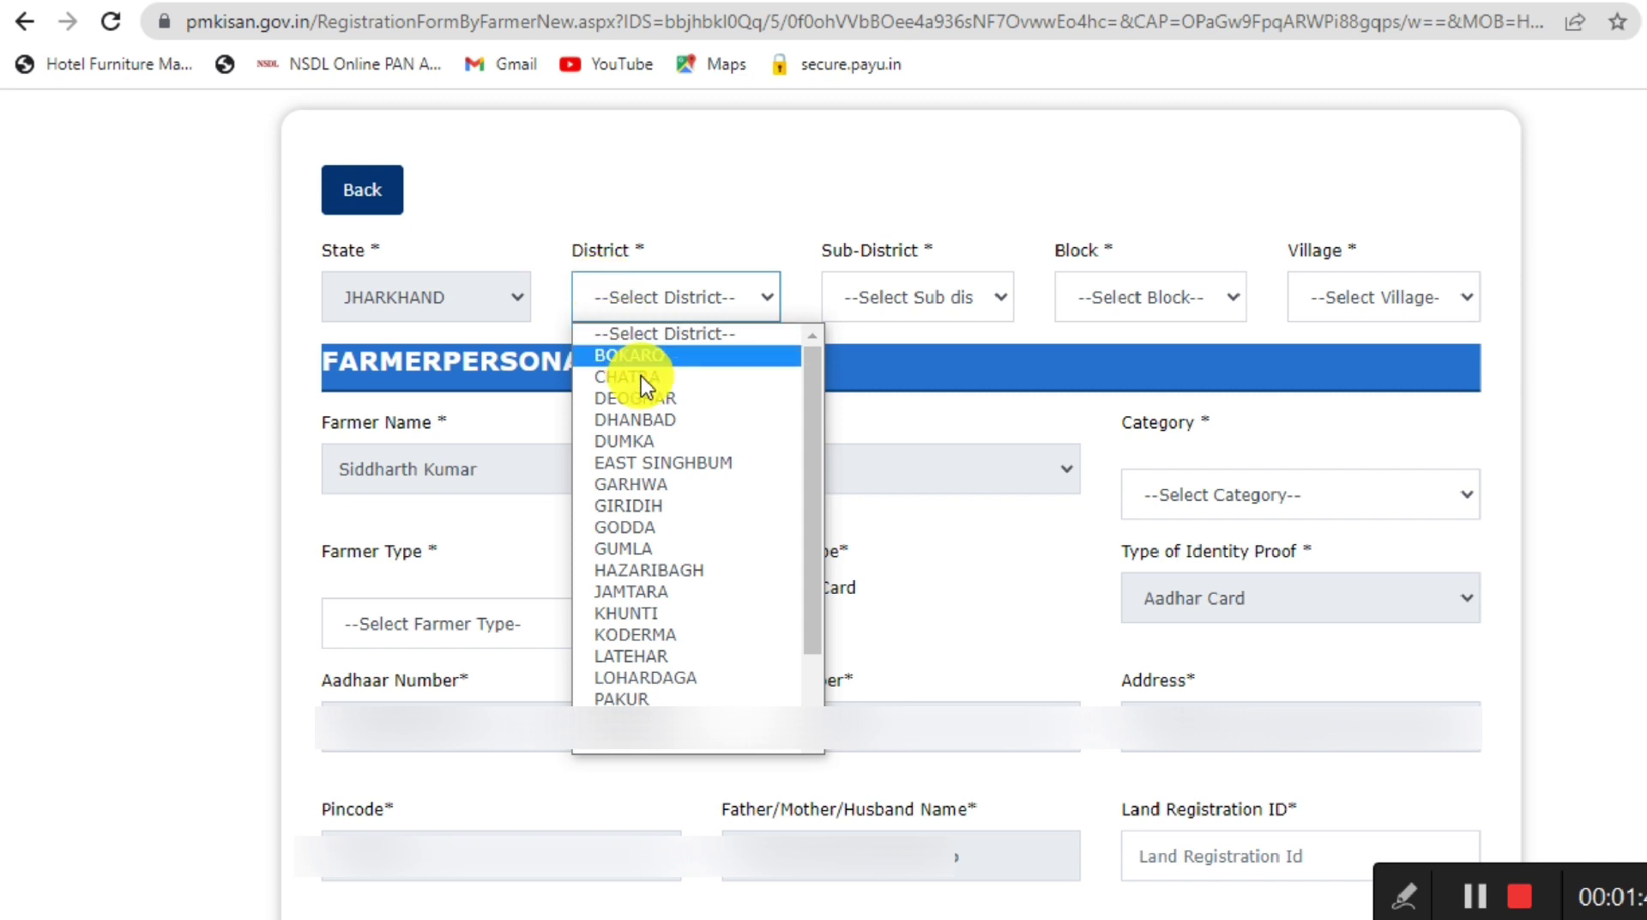
left_click(658, 426)
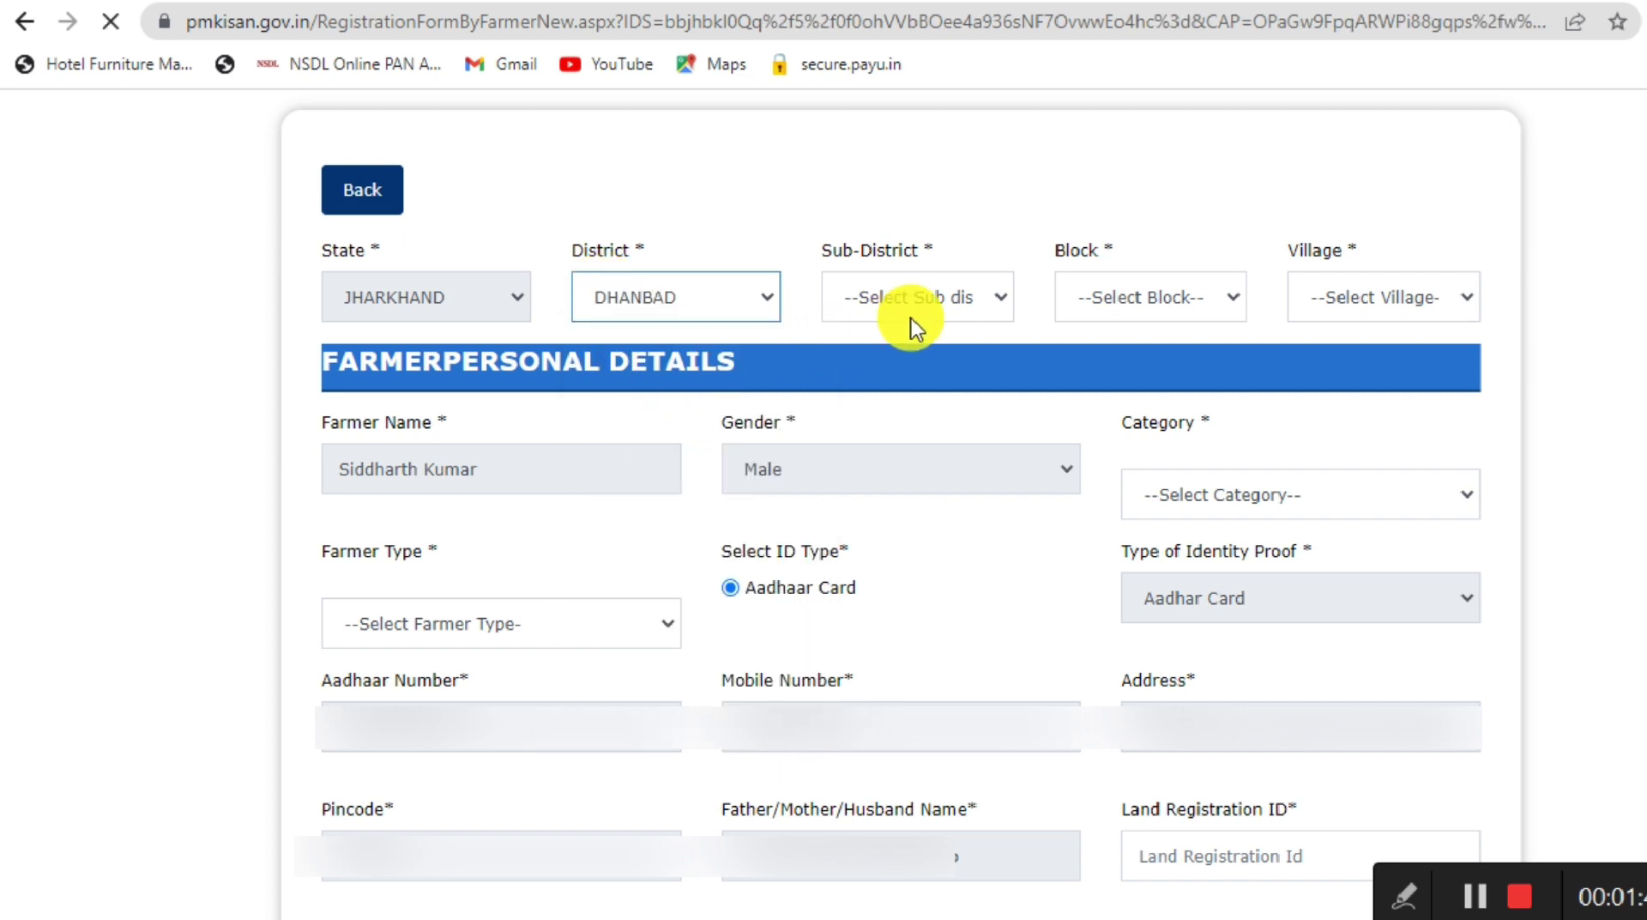
left_click(923, 314)
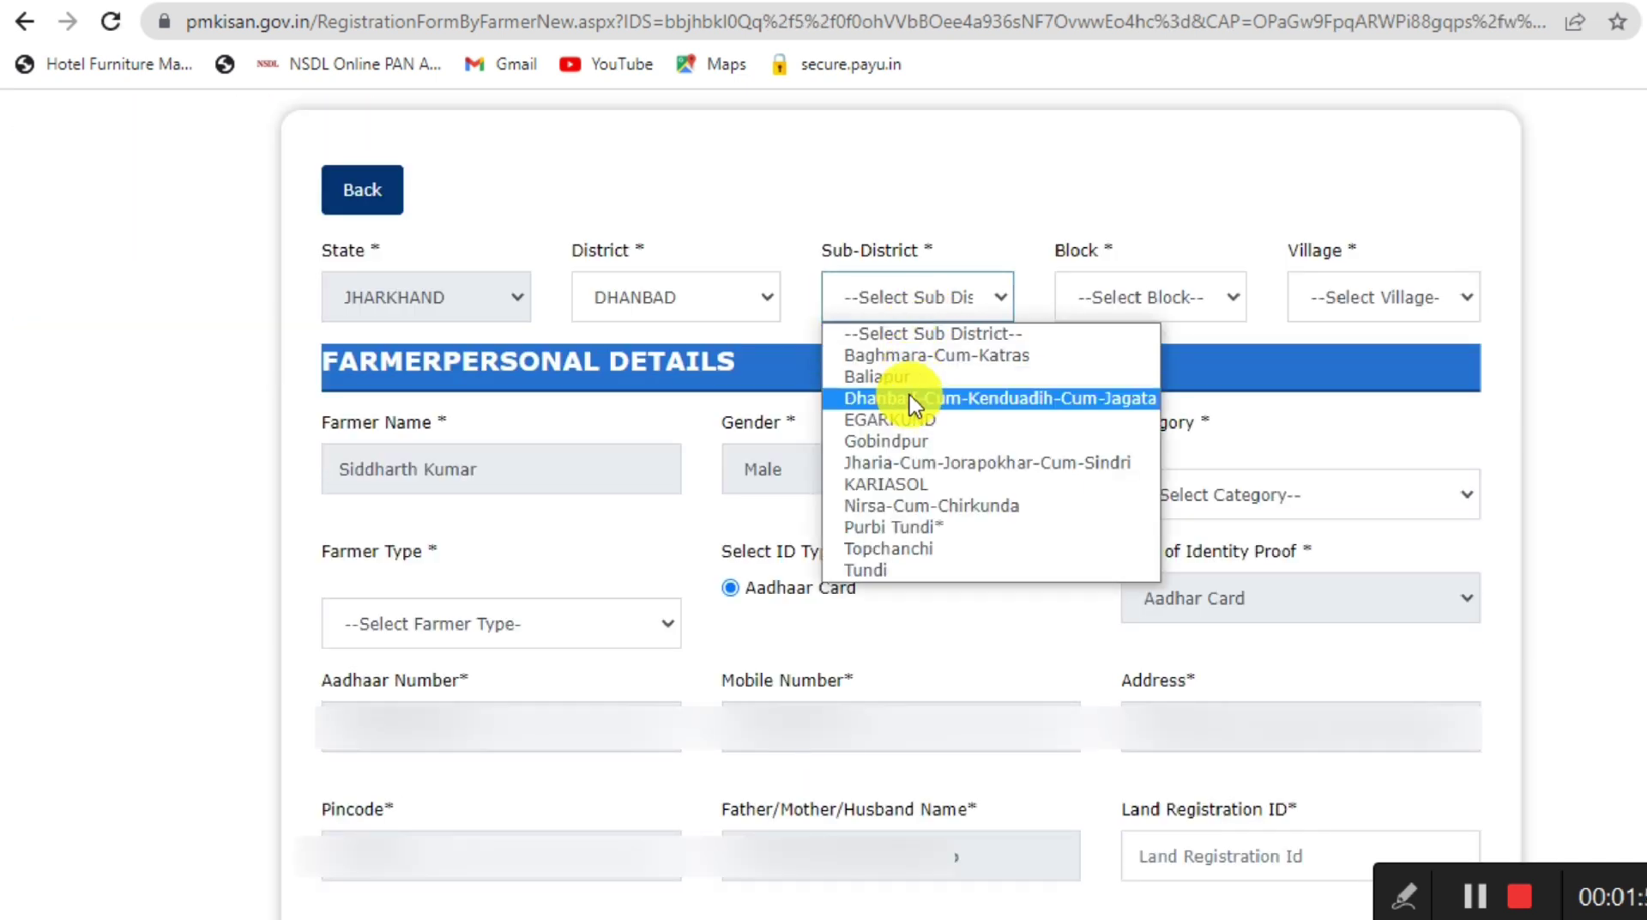
left_click(899, 465)
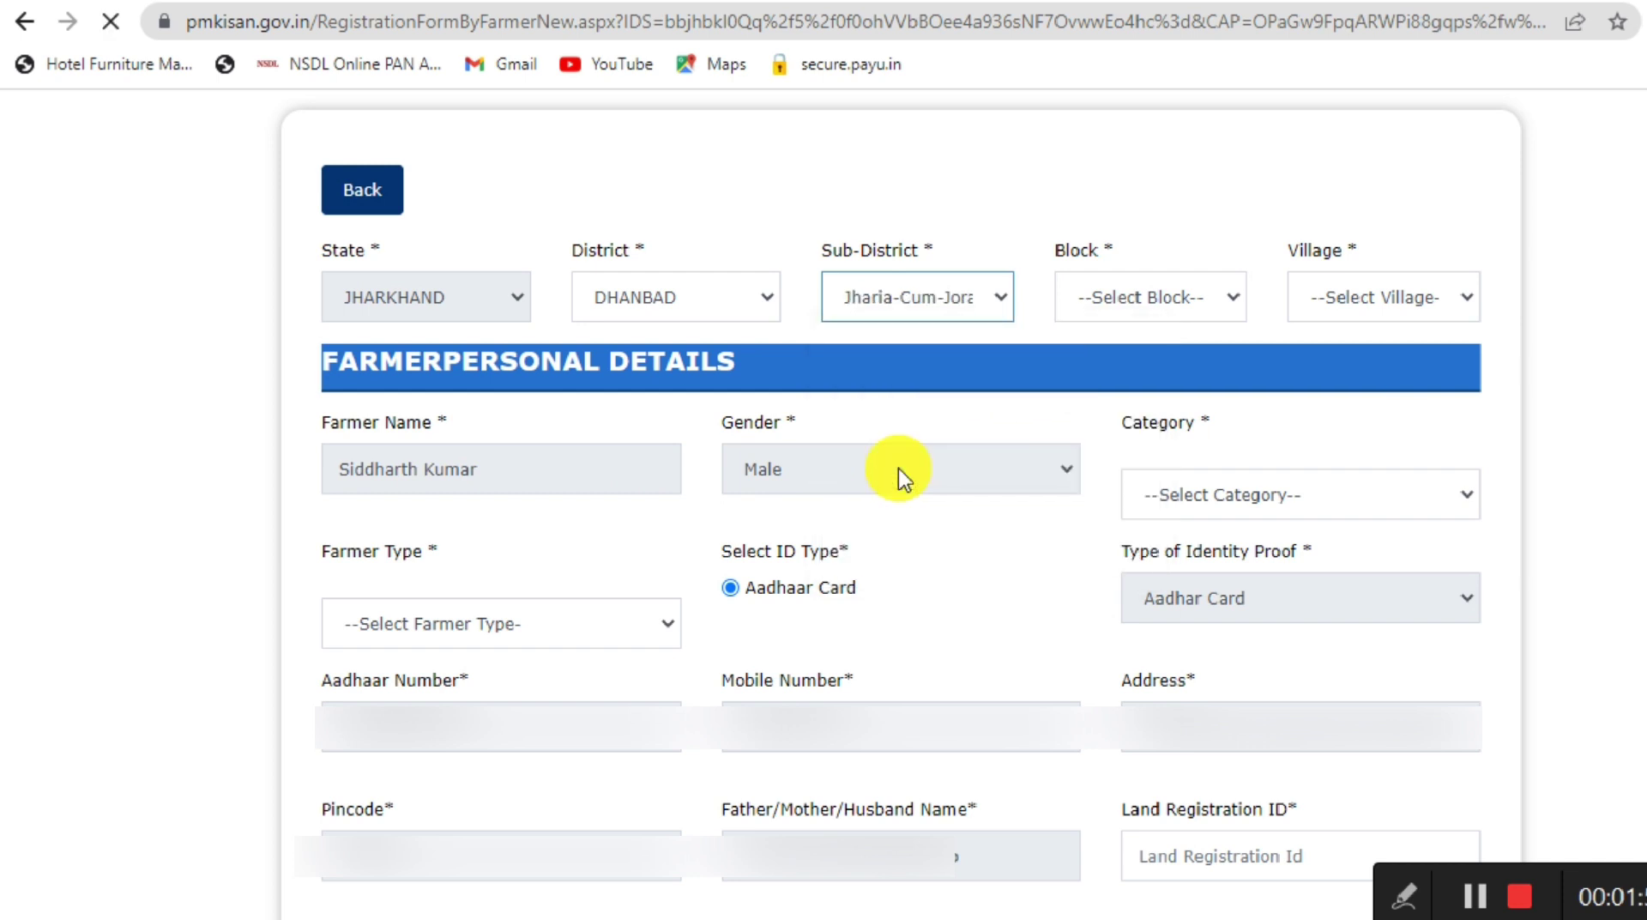
left_click(1145, 293)
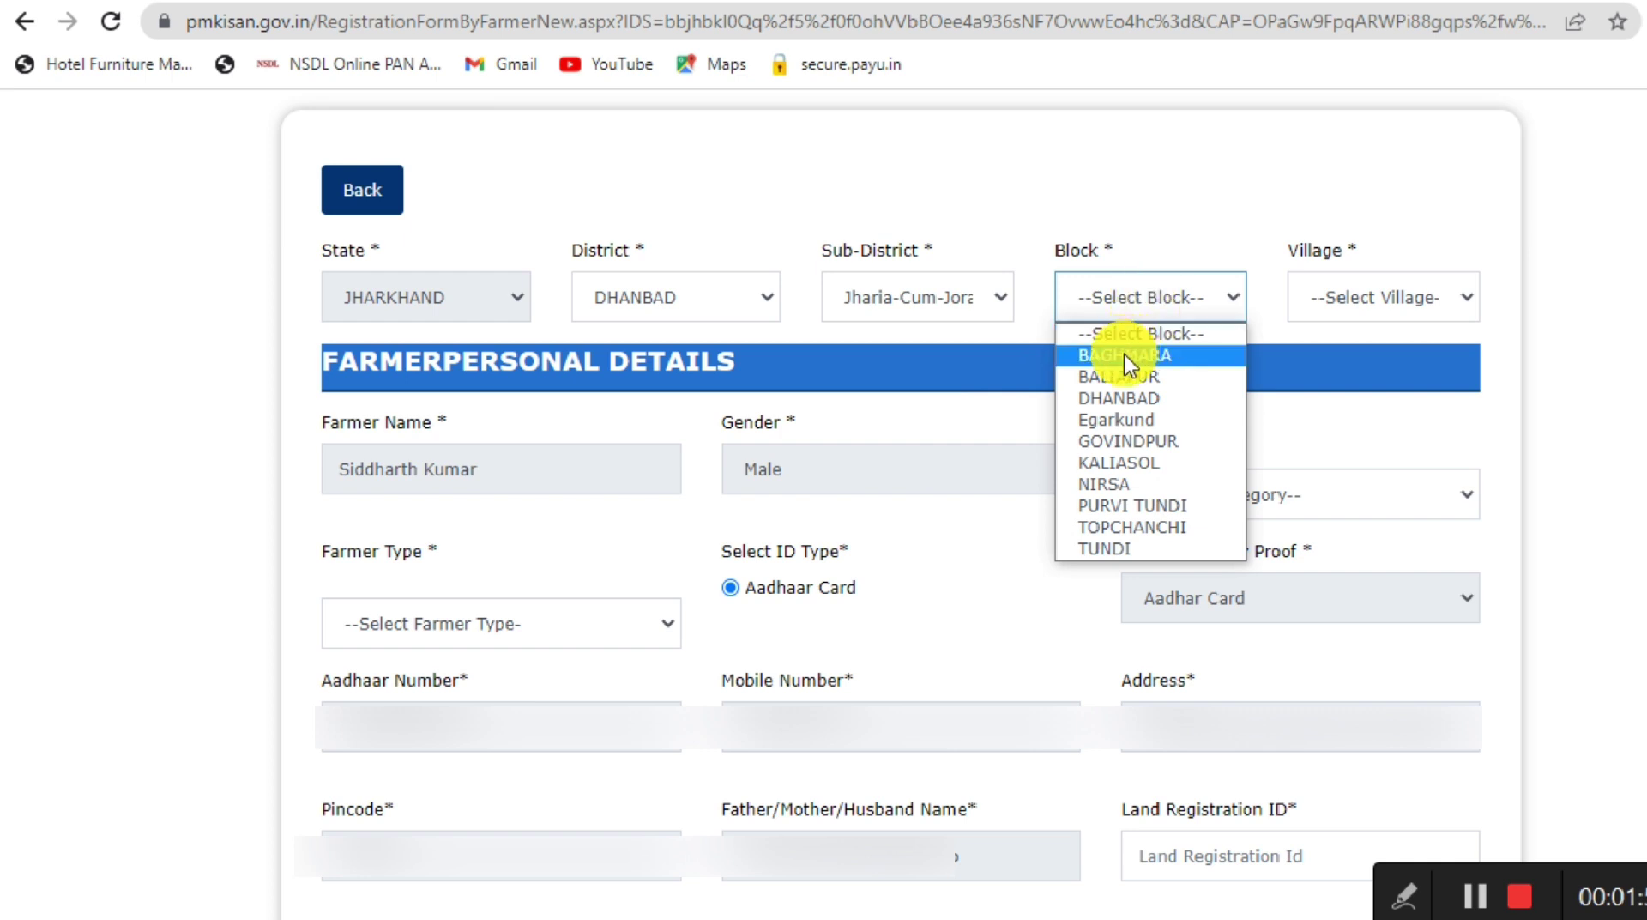
left_click(1119, 396)
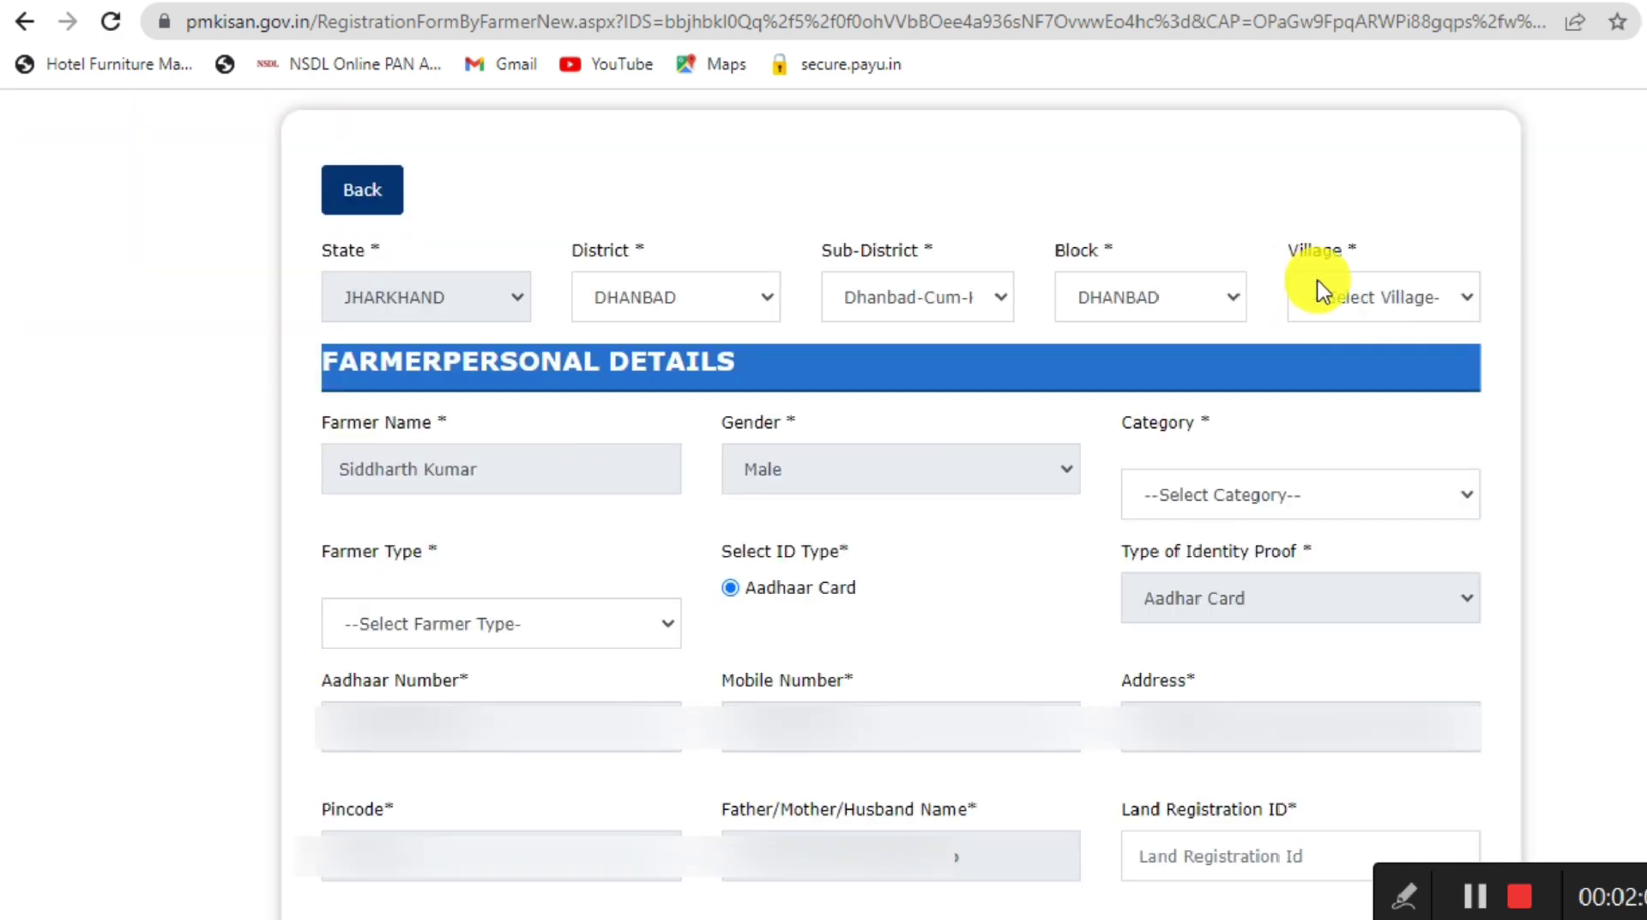
left_click(1320, 294)
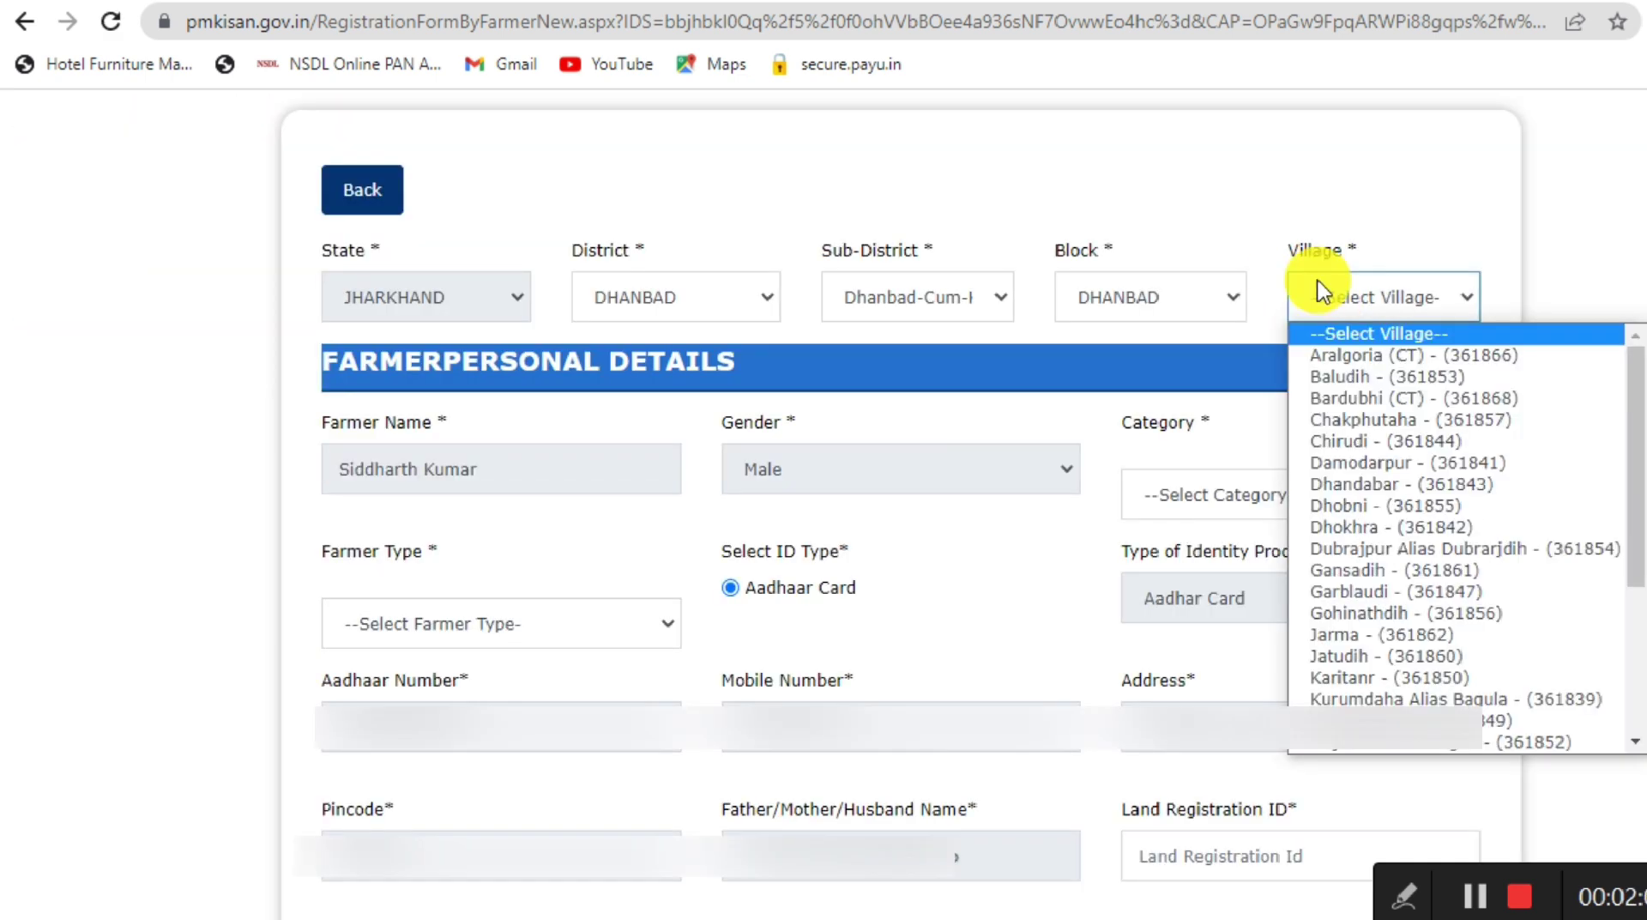
left_click(1352, 483)
Set the farmer's category to General/Others and the farmer type to Small (1-2Ha).
scroll(1352, 484, "down", 2)
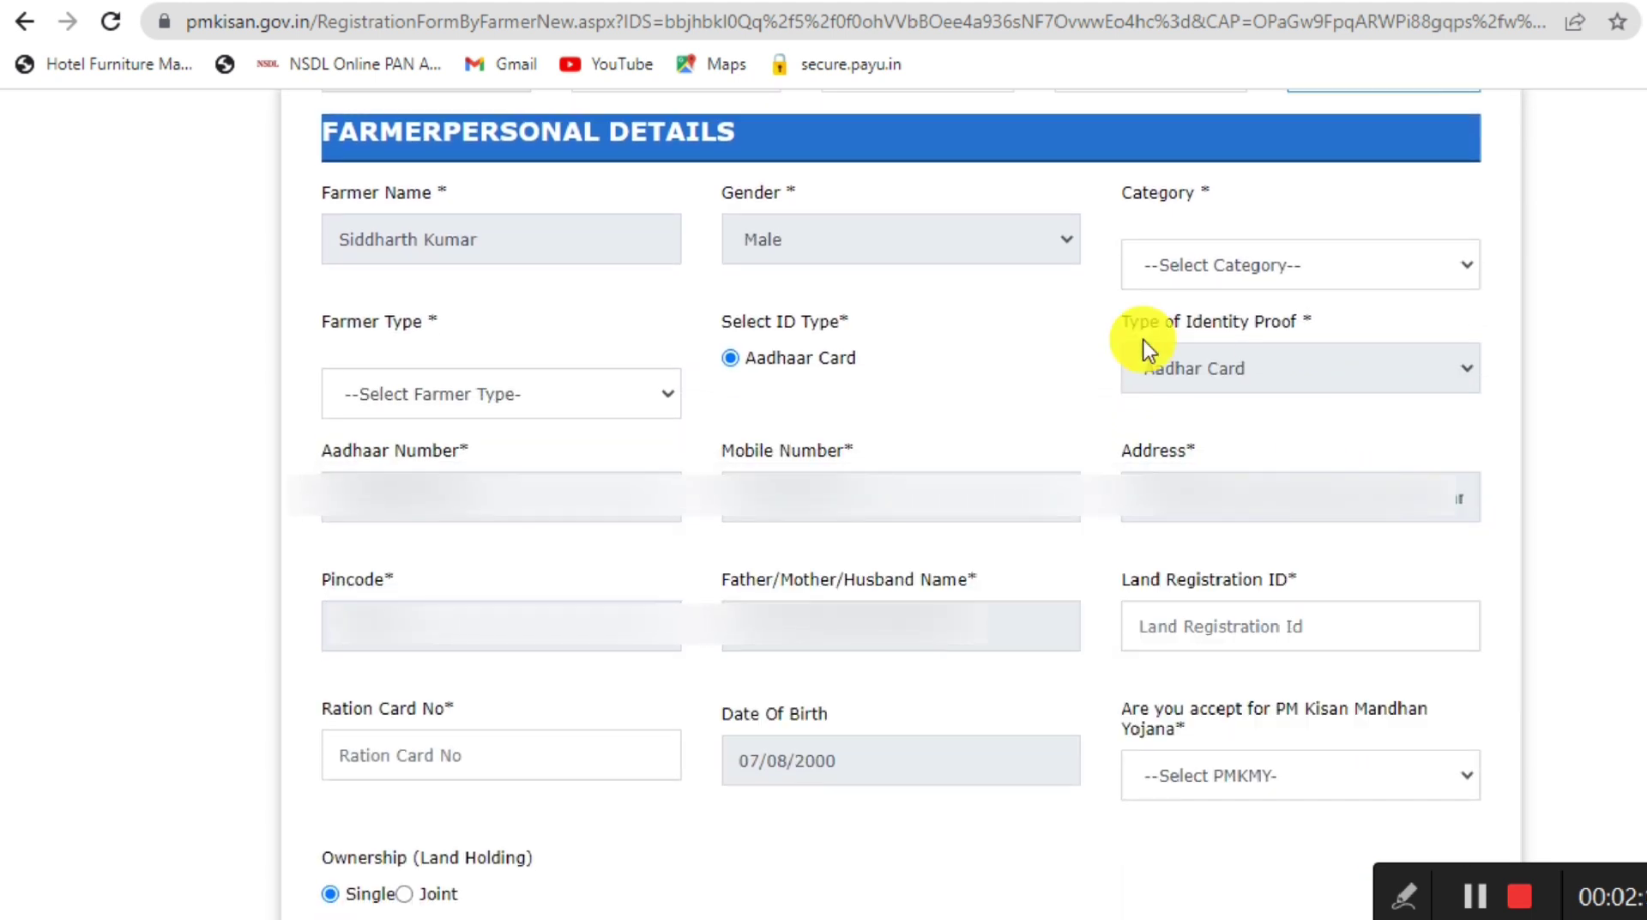
left_click(1185, 283)
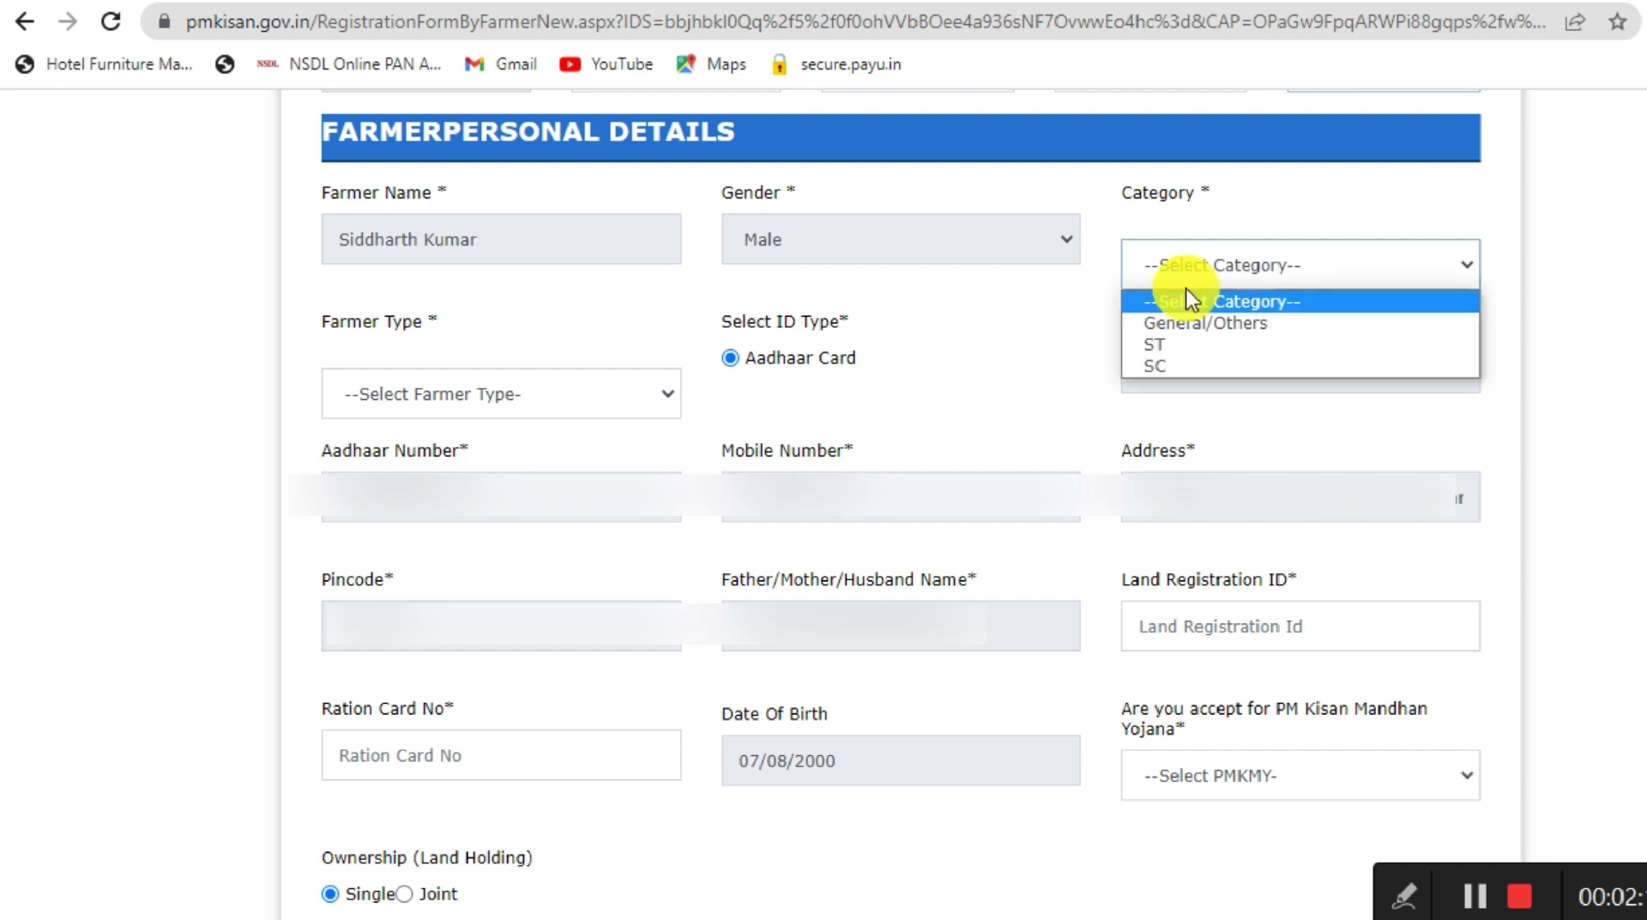
left_click(1277, 339)
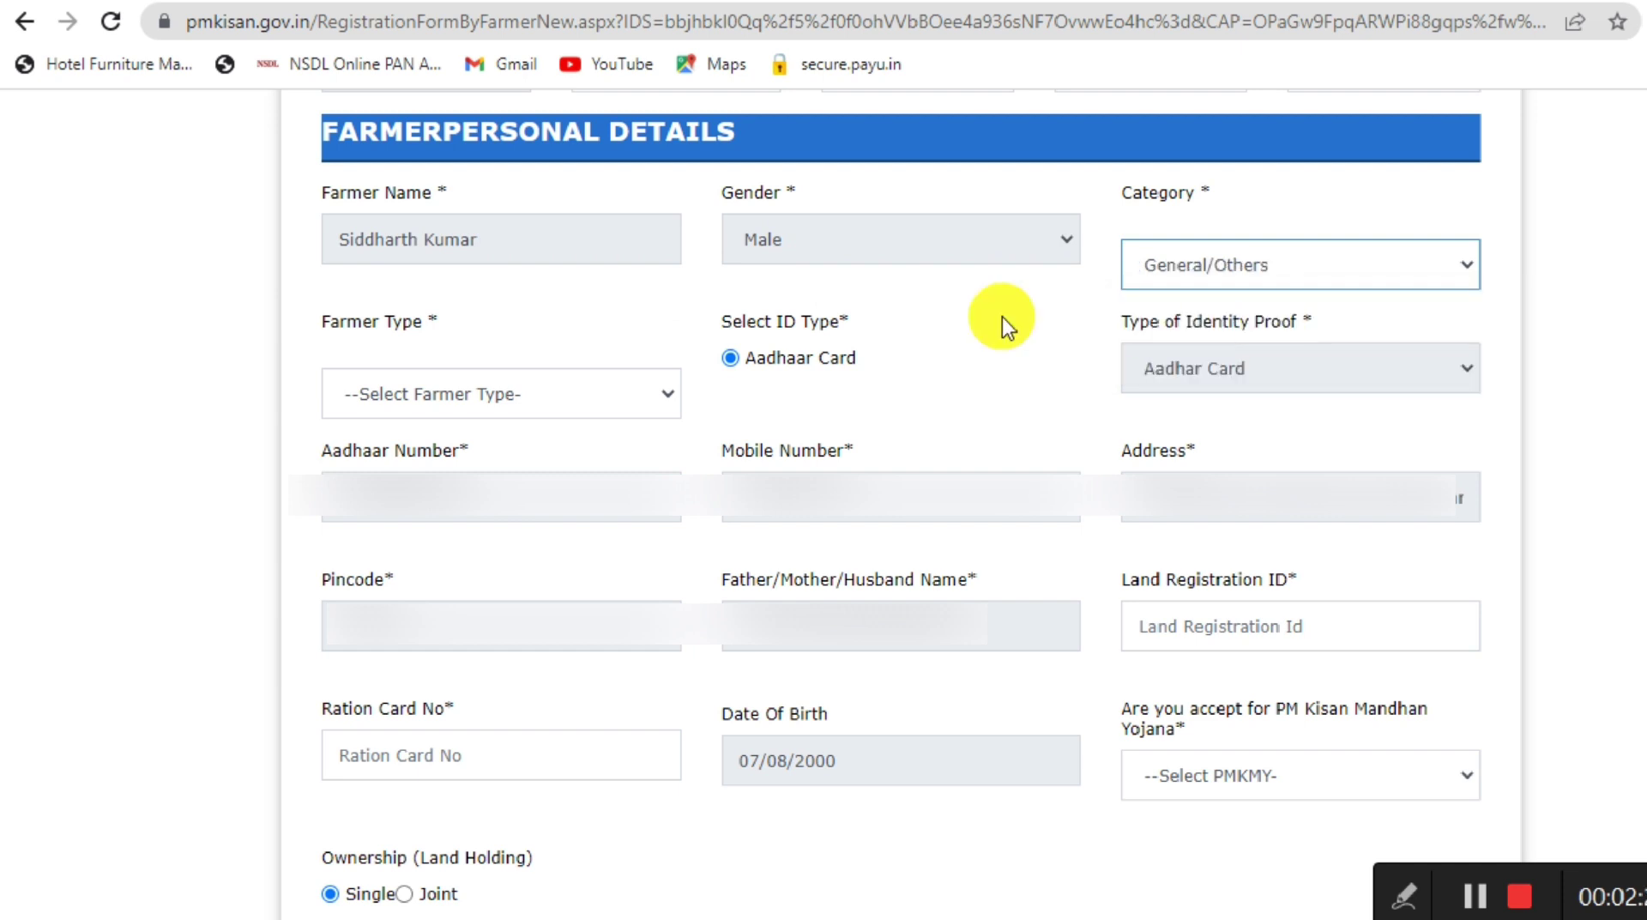
left_click(505, 392)
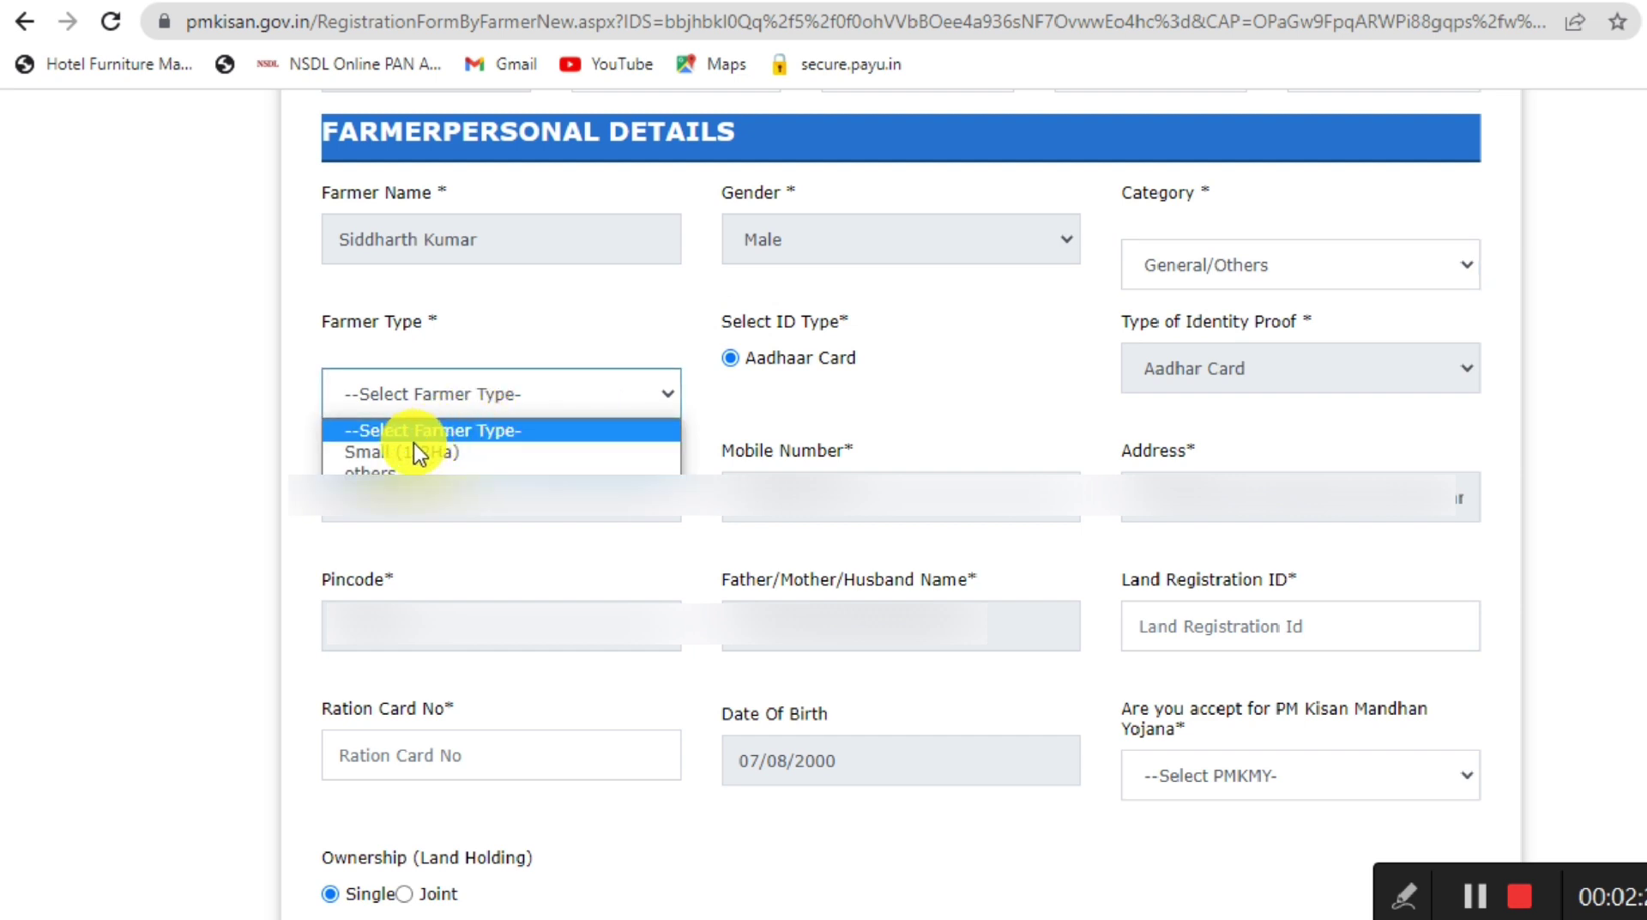
left_click(507, 452)
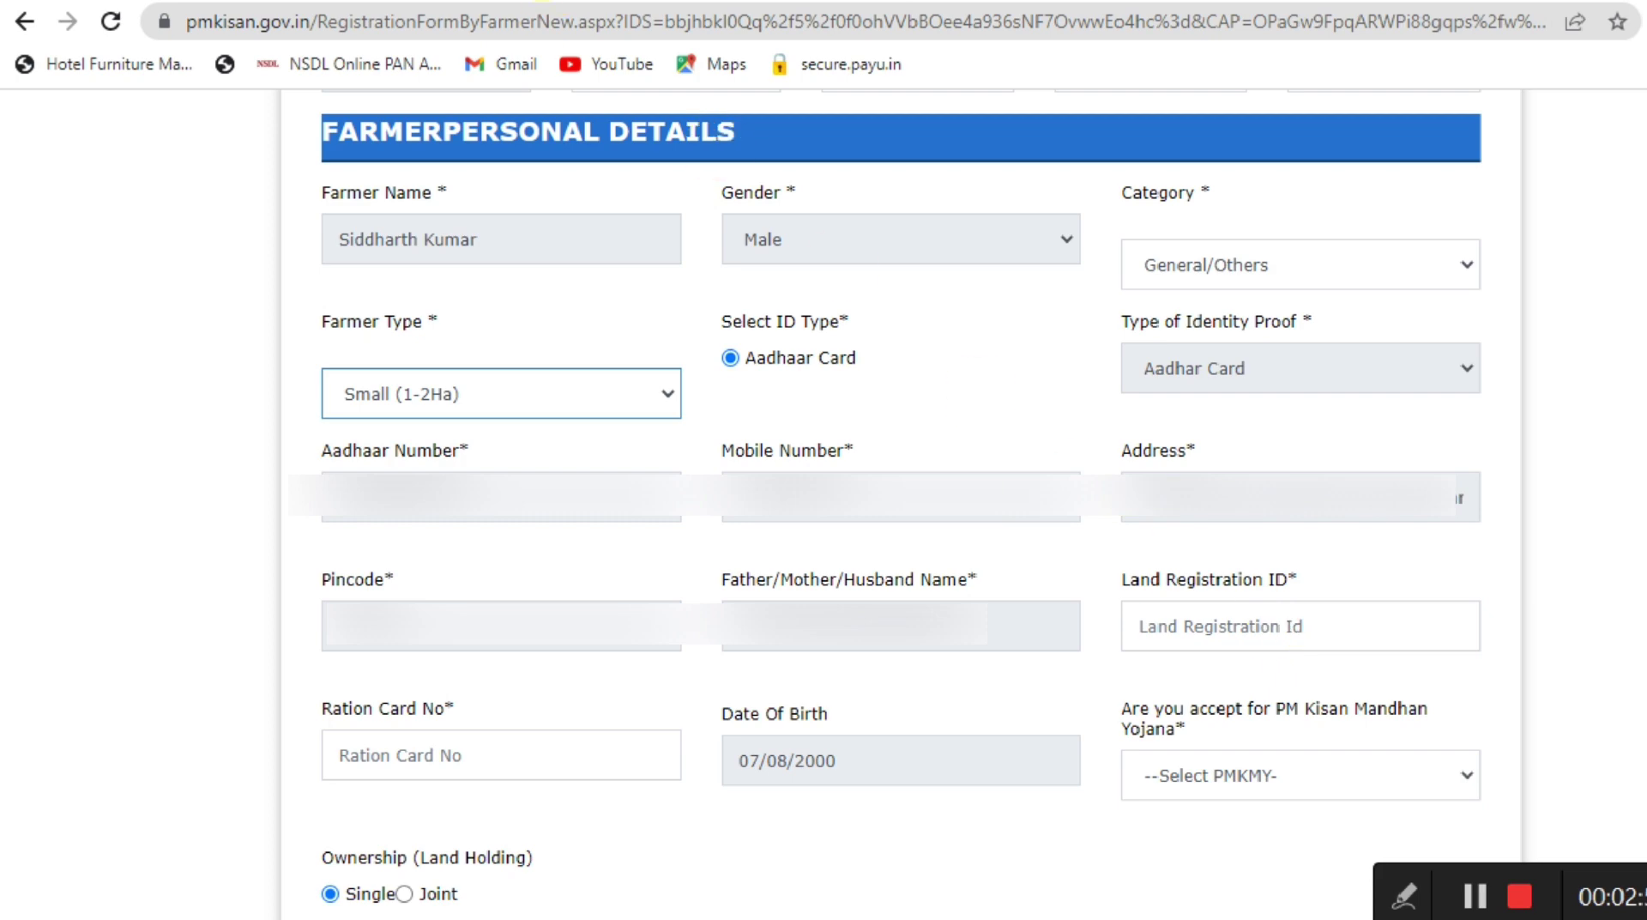
Switch to the Jharbhoomi land records site and open the Register-II (रजिस्टर-II देखें) search in Online Lagan.
key("ctrl+Tab")
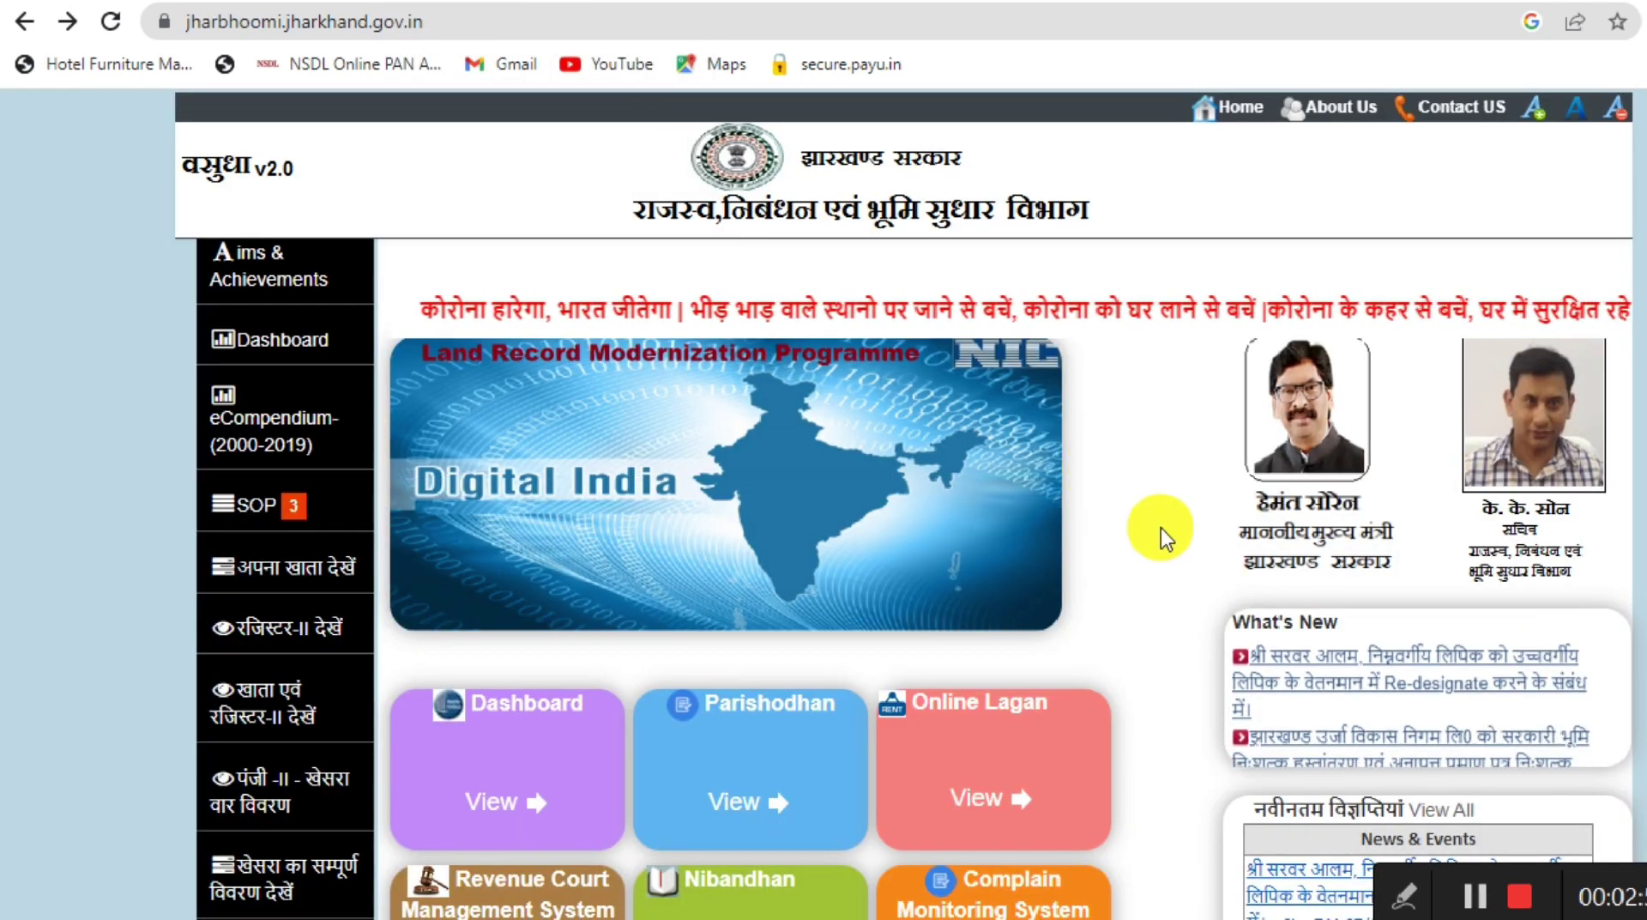
scroll(1161, 527, "down", 1)
scroll(1160, 527, "up", 1)
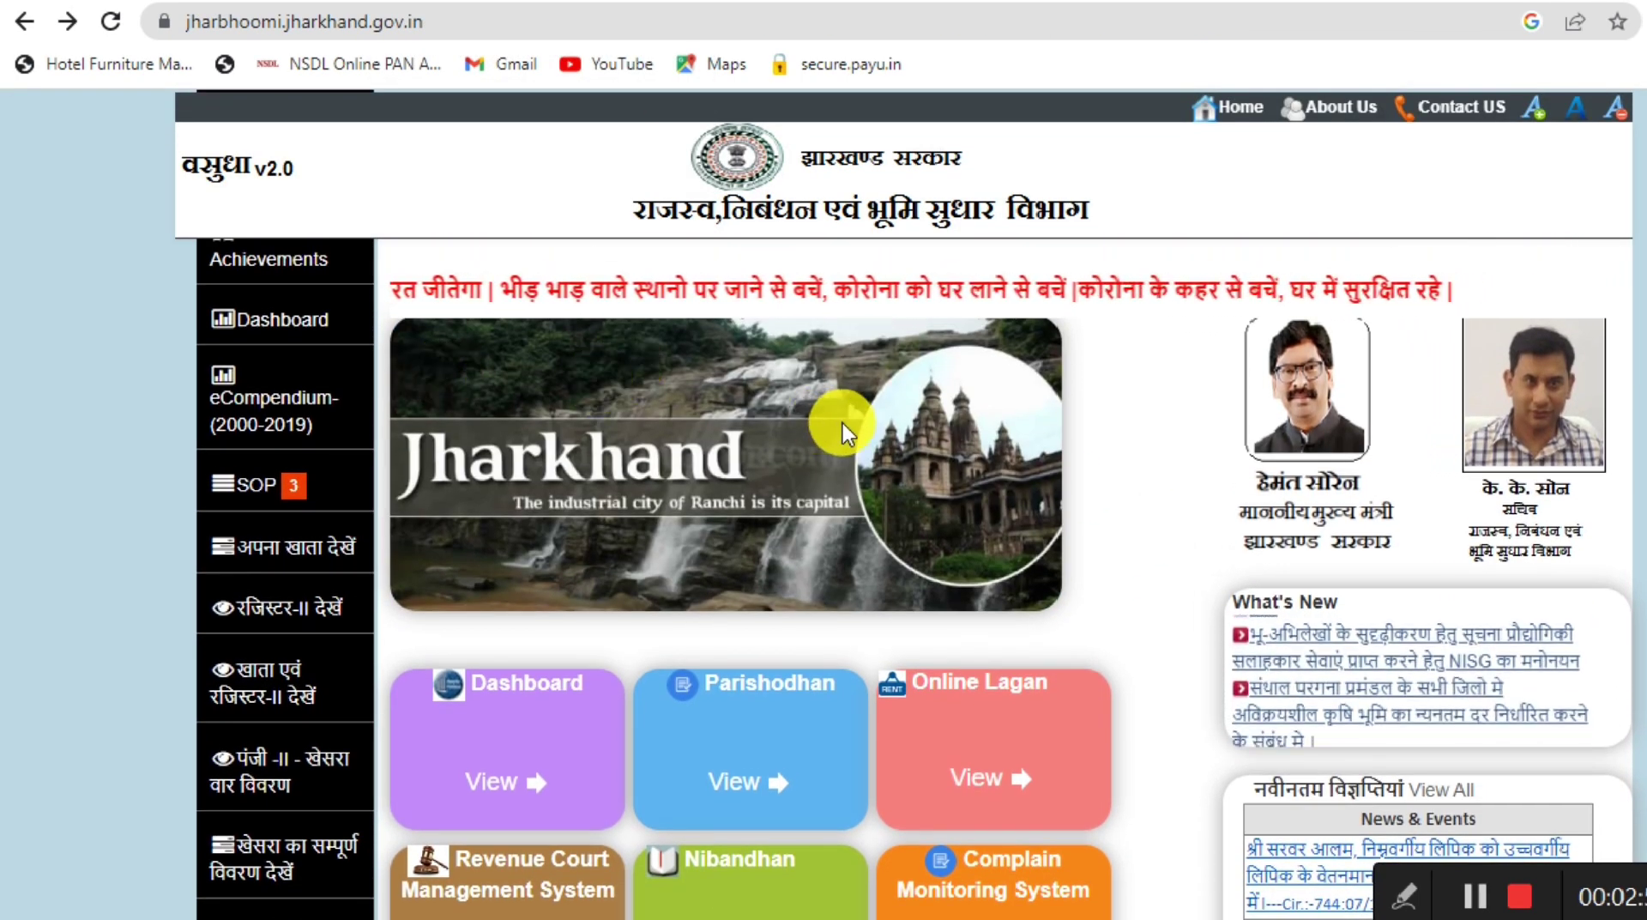
scroll(1133, 523, "down", 3)
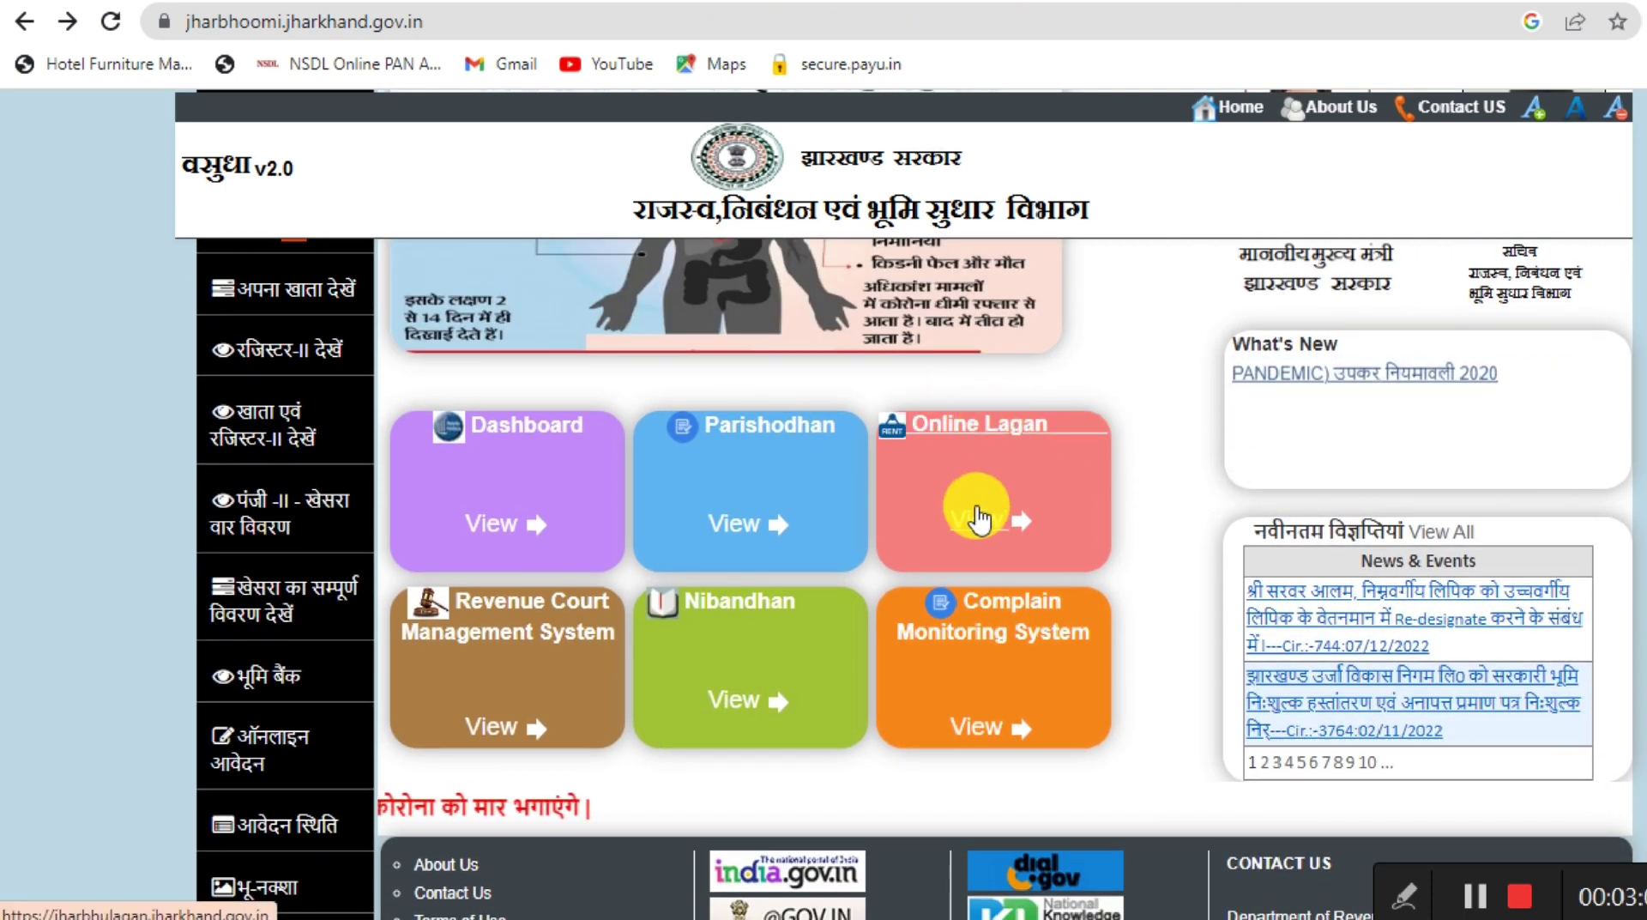
left_click(975, 535)
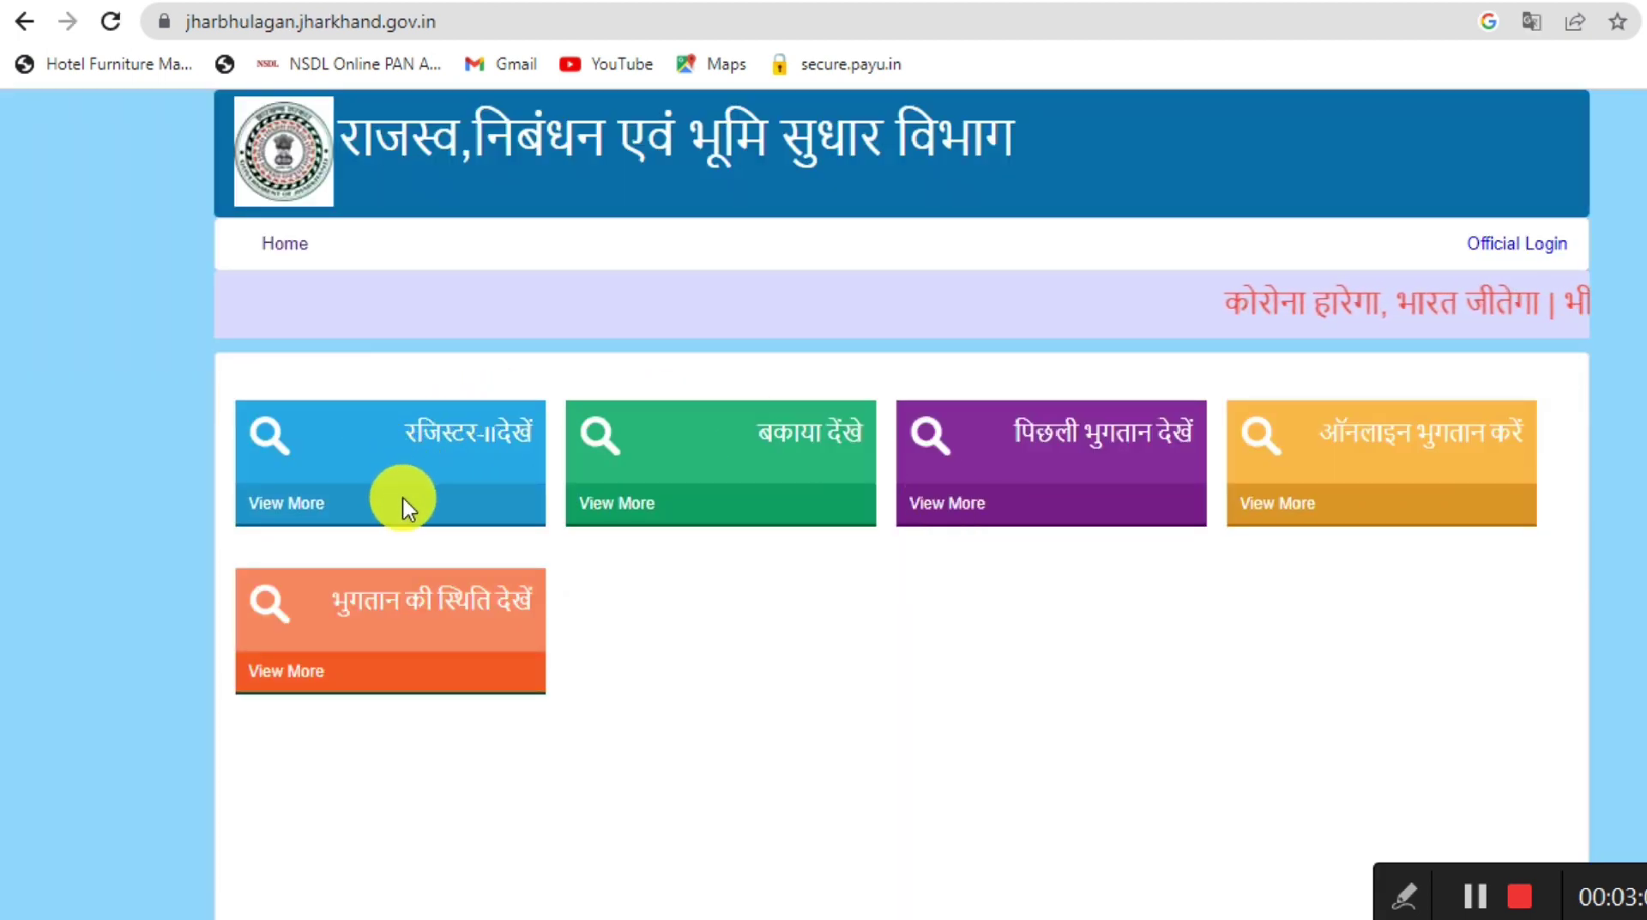
left_click(275, 446)
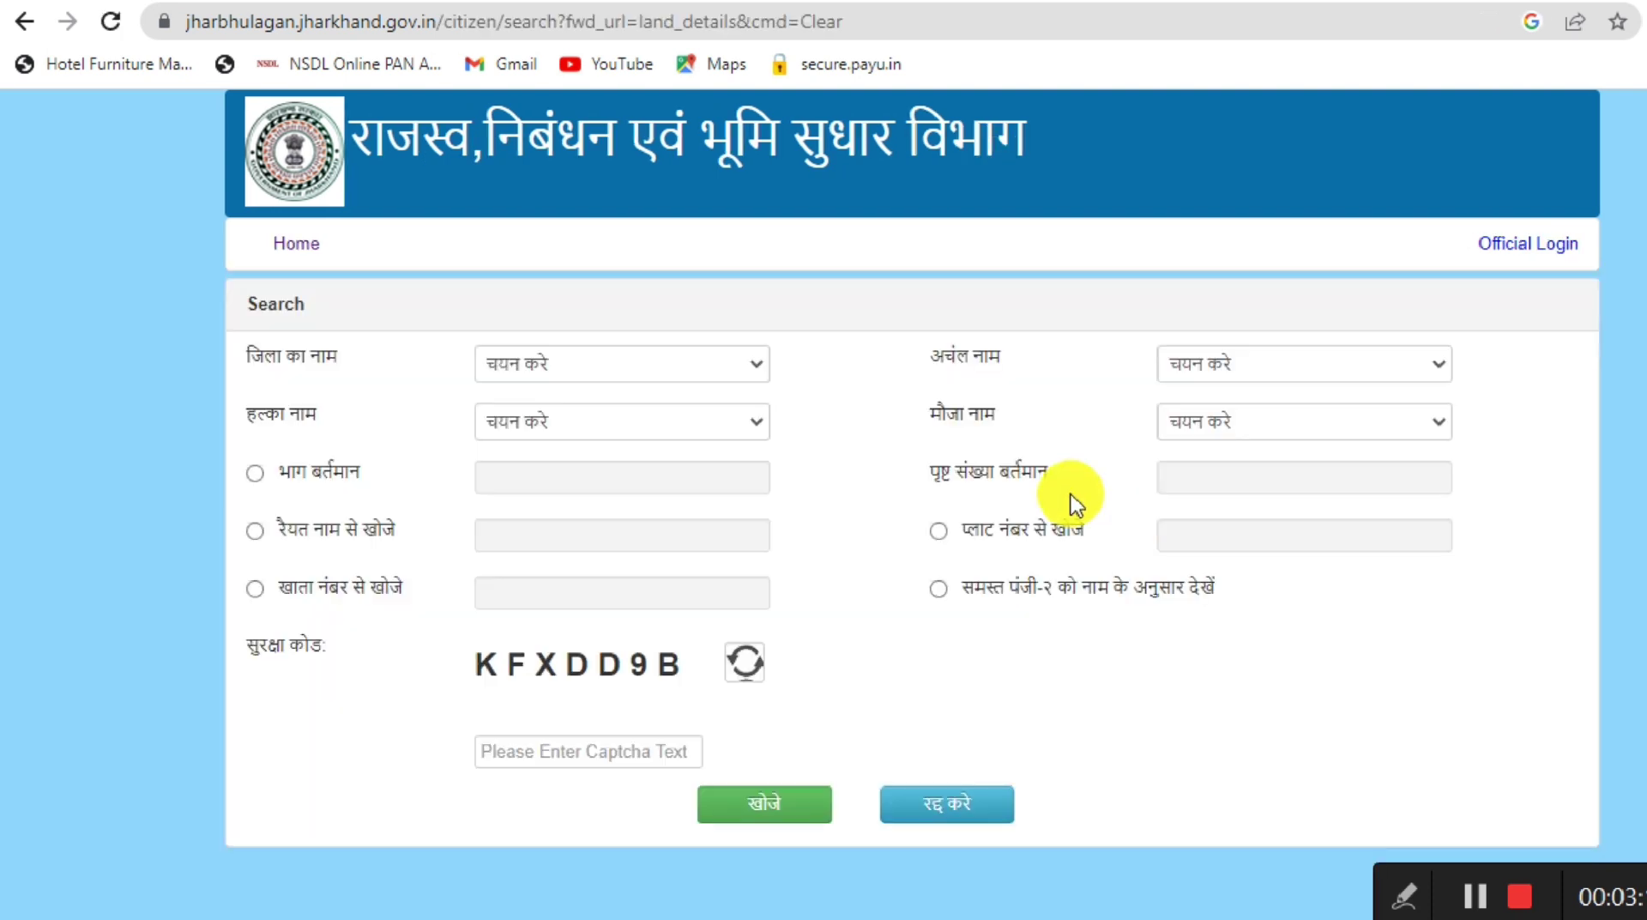
Set the land search to district धनबाद, circle (अचंल) धनबाद, halka हलका-02 and mauza हीरापुर.
left_click(544, 362)
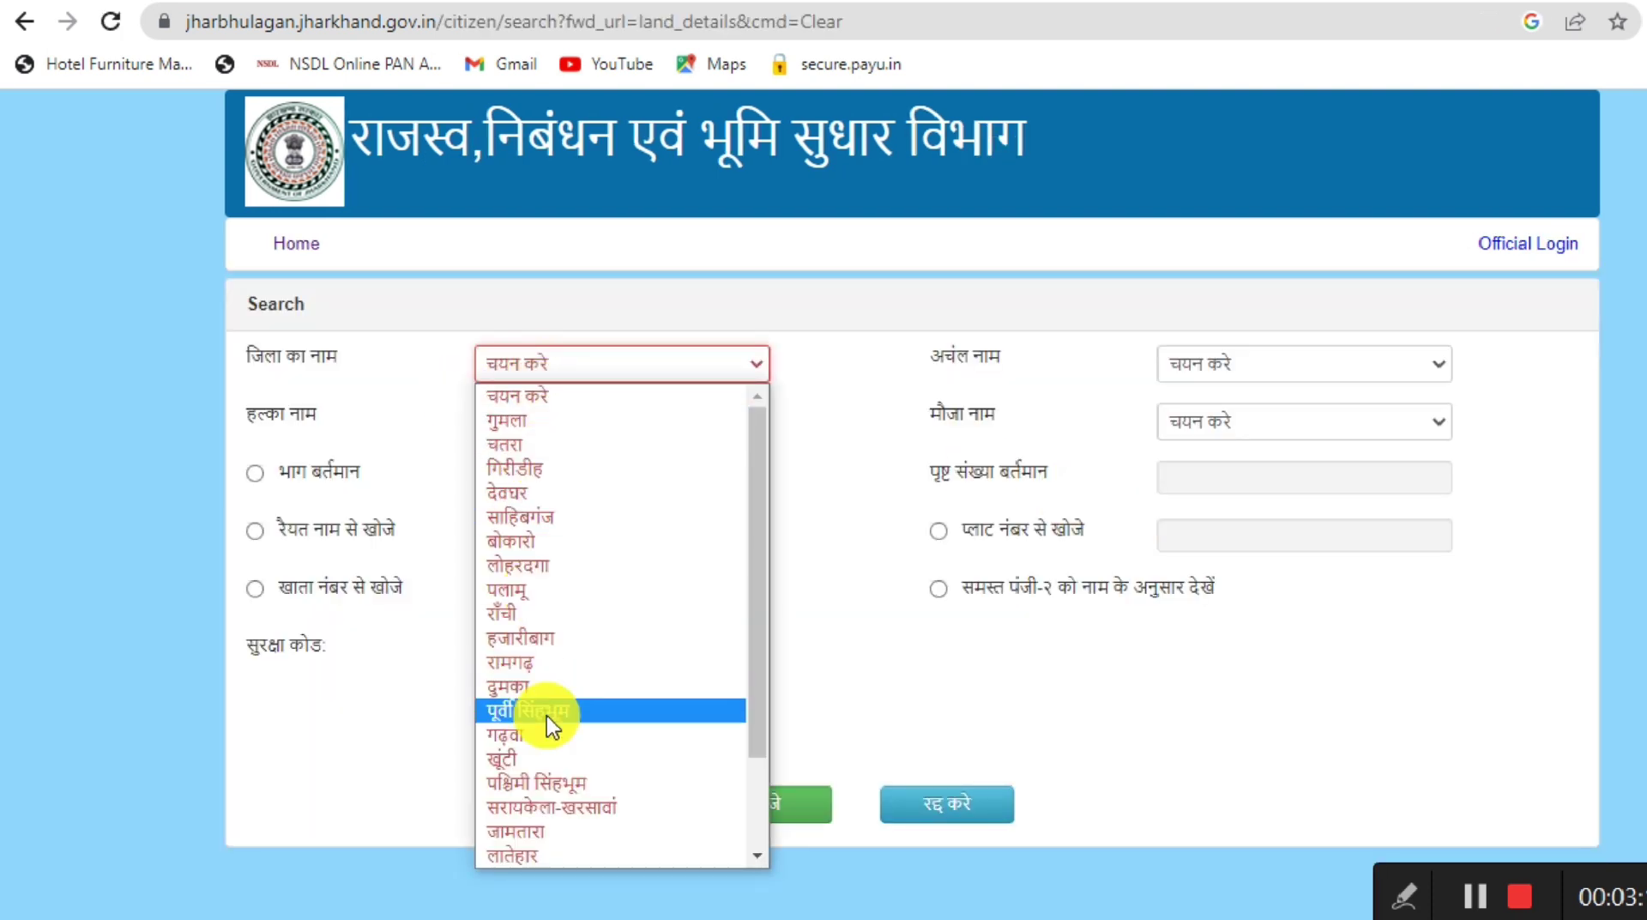
scroll(548, 715, "down", 2)
left_click(514, 856)
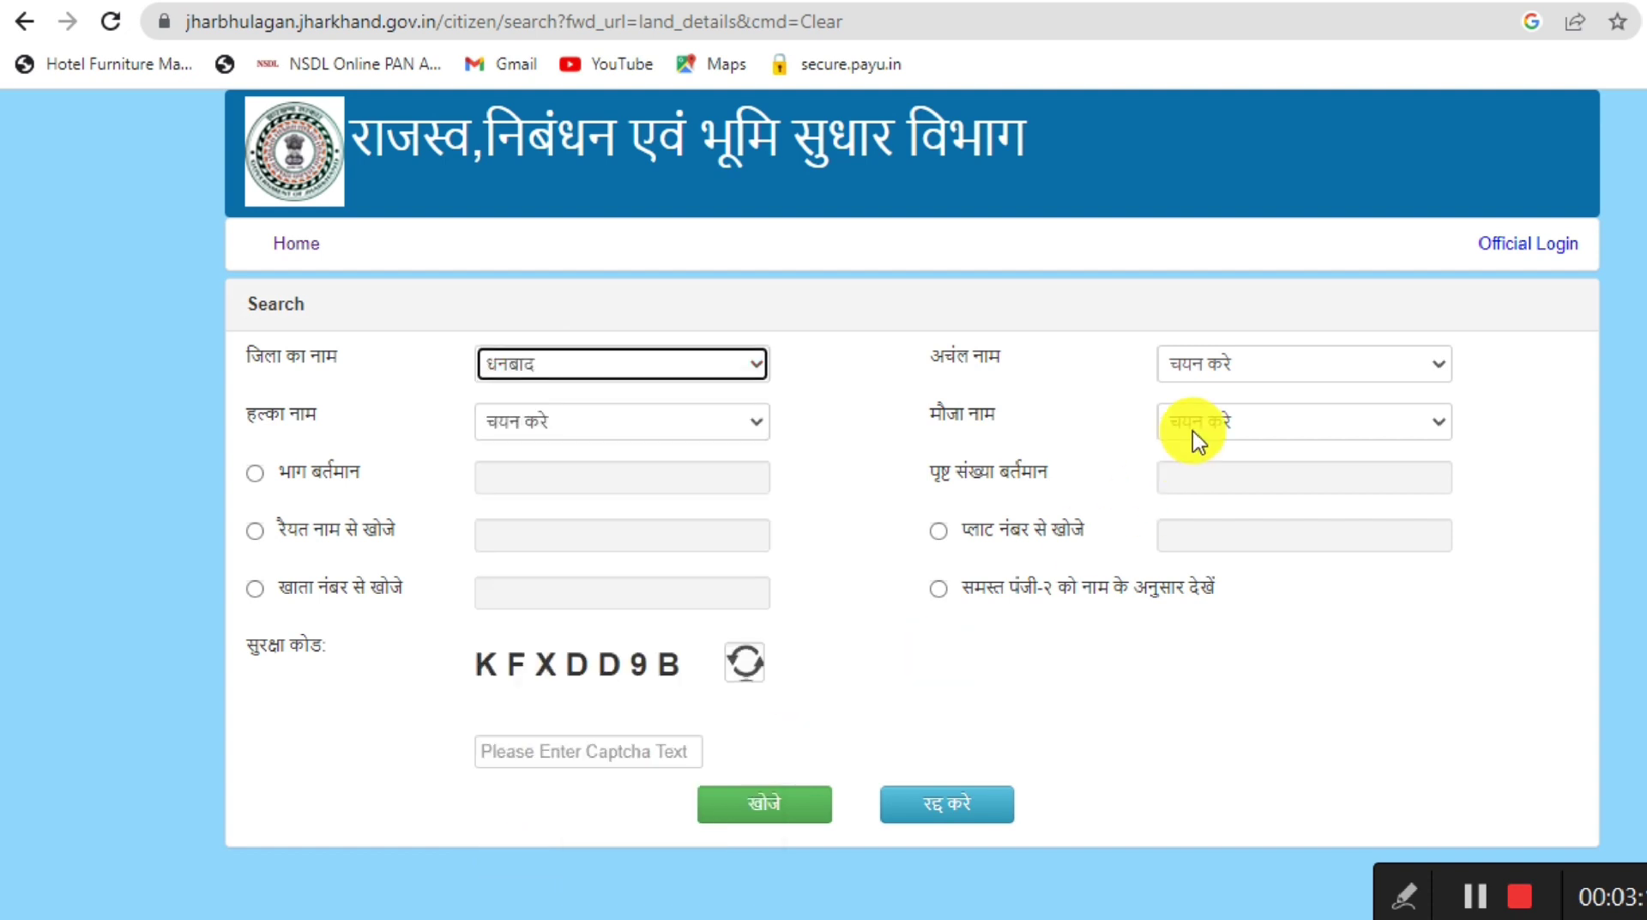
left_click(1223, 360)
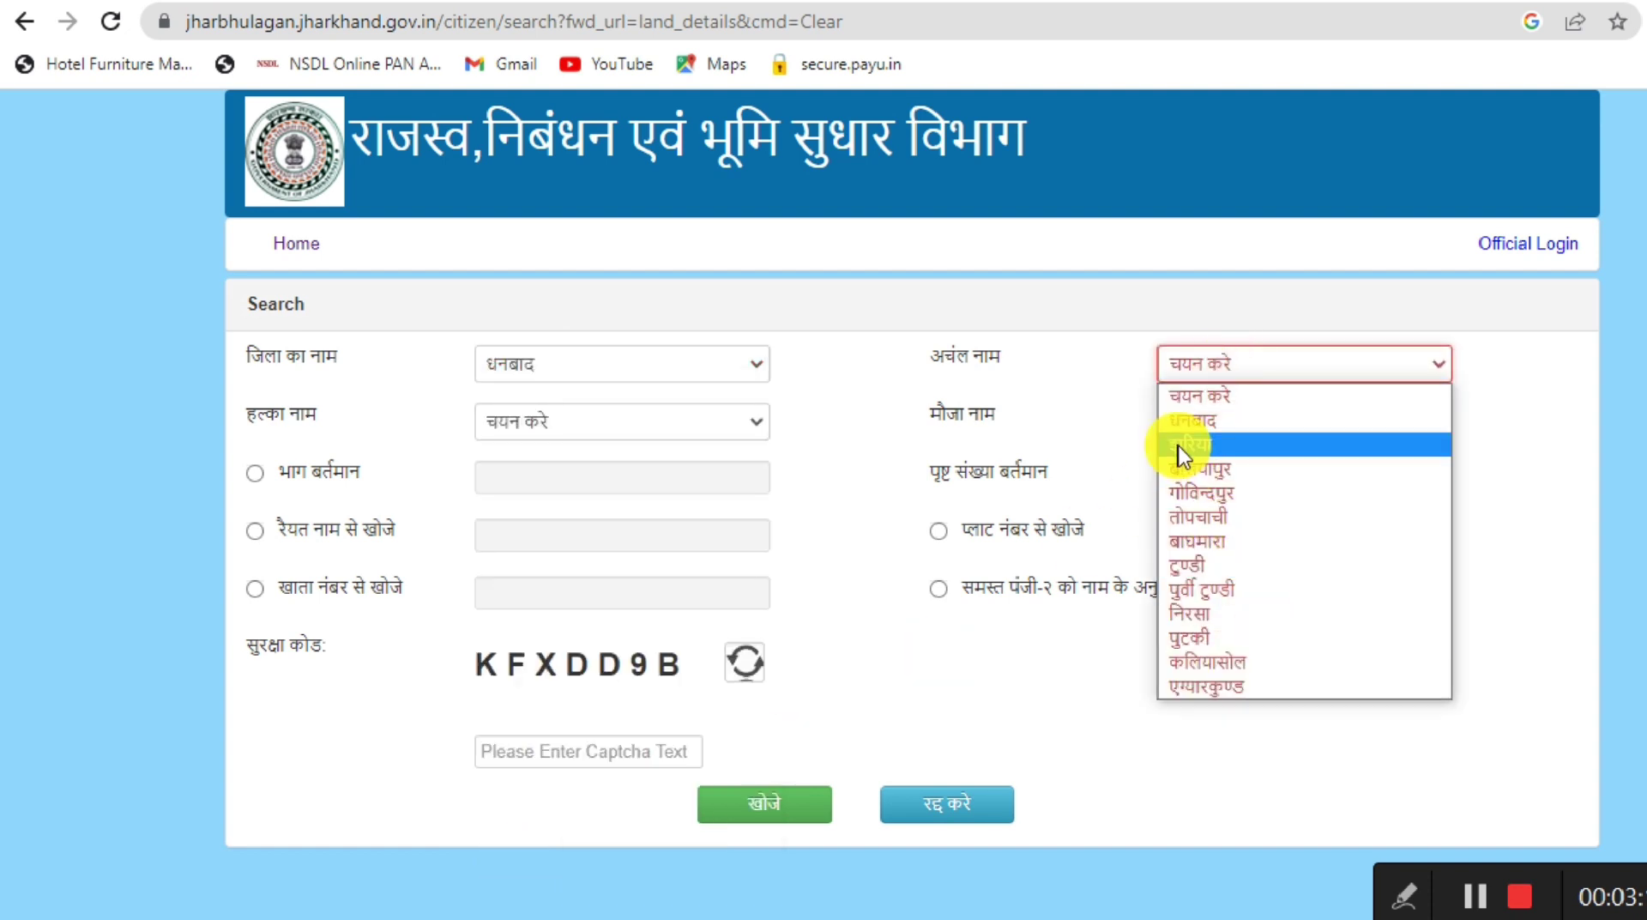
left_click(1188, 419)
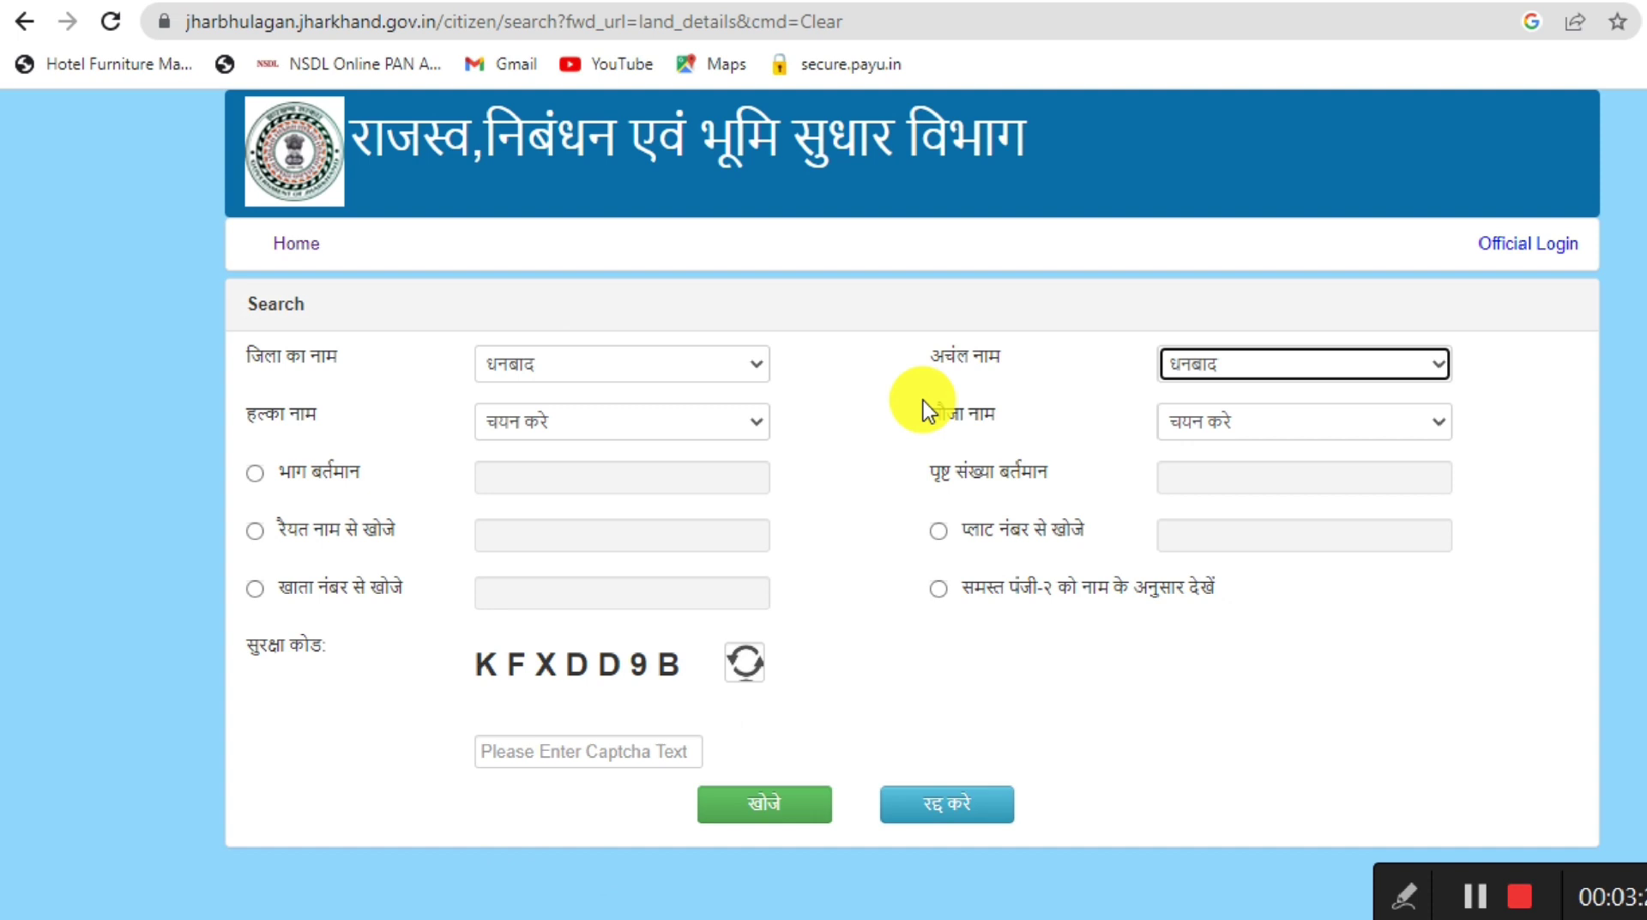
left_click(594, 419)
left_click(558, 501)
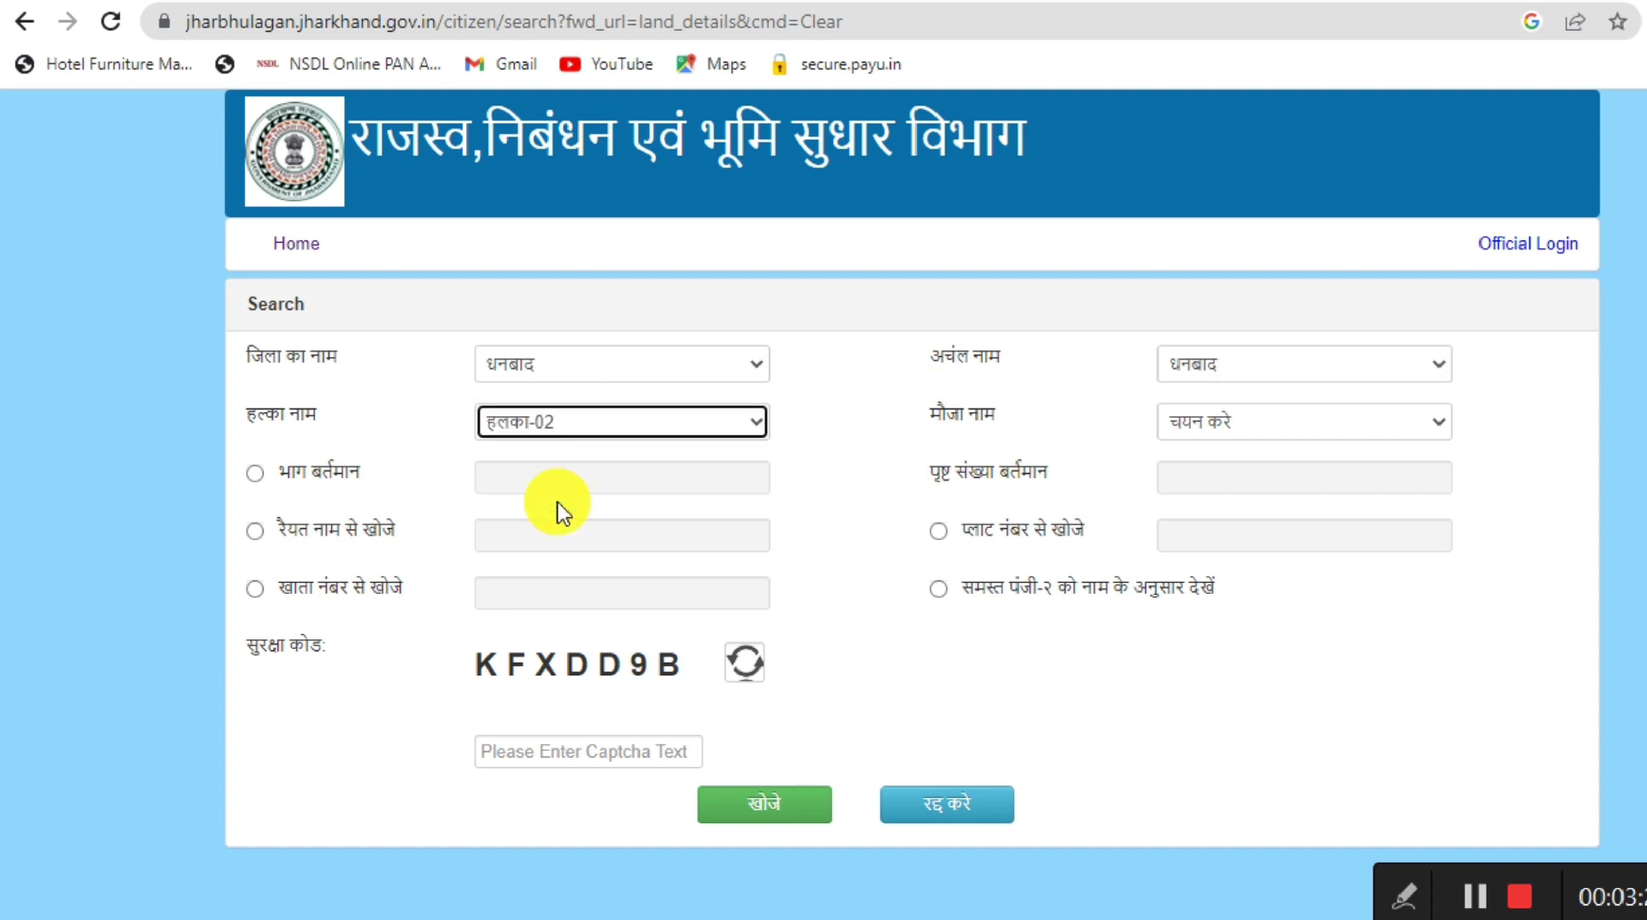
left_click(1204, 419)
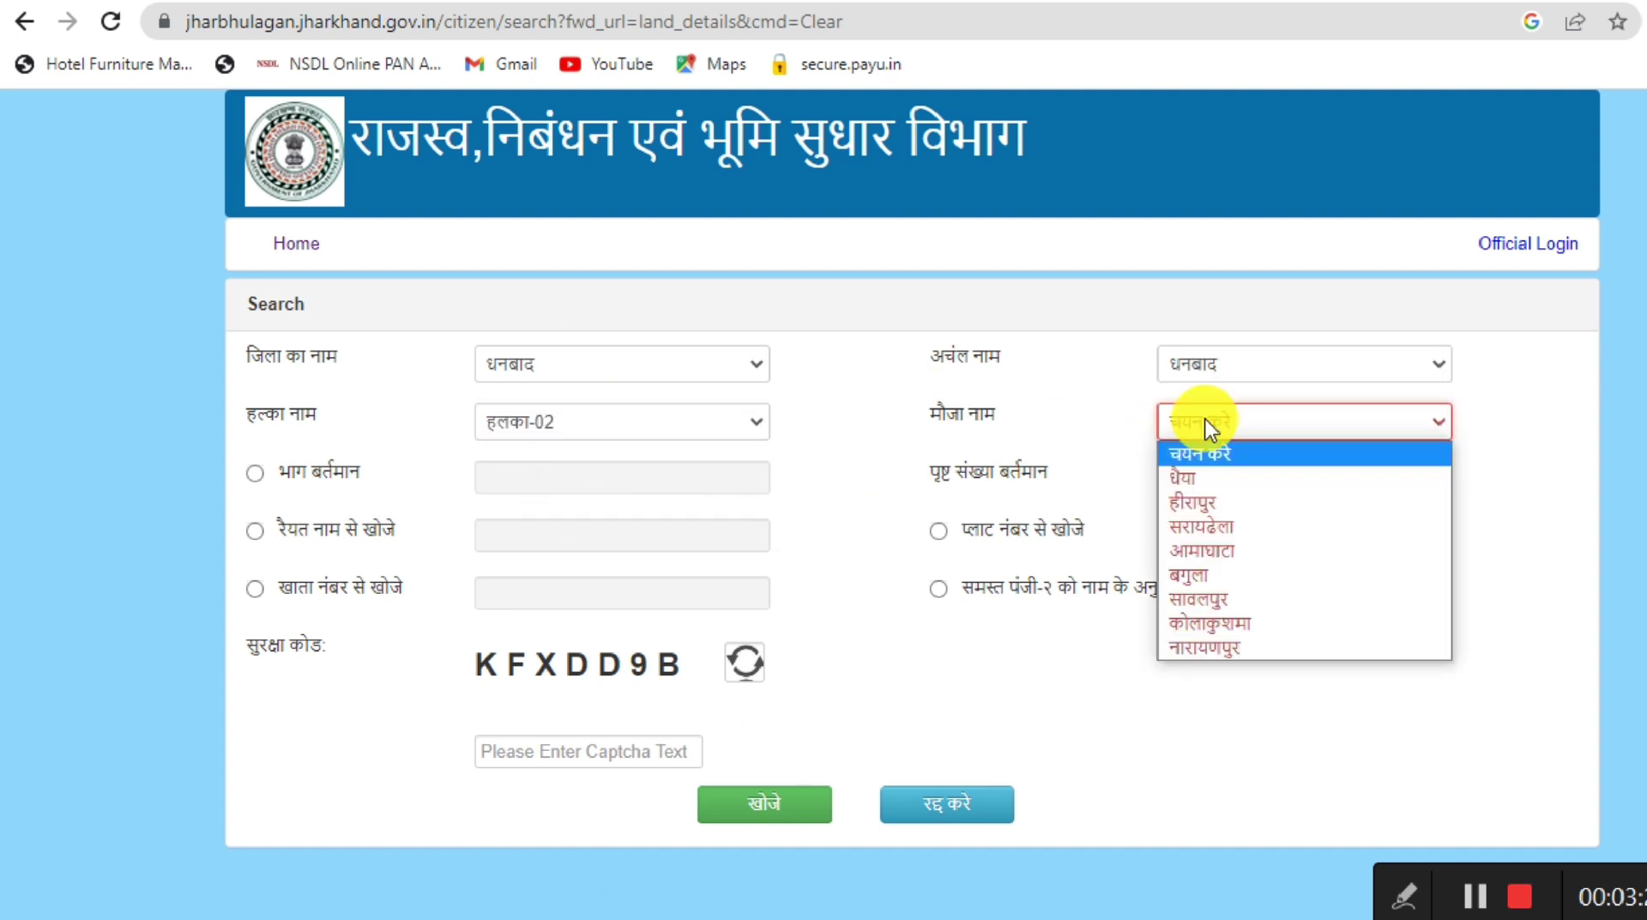
left_click(1205, 508)
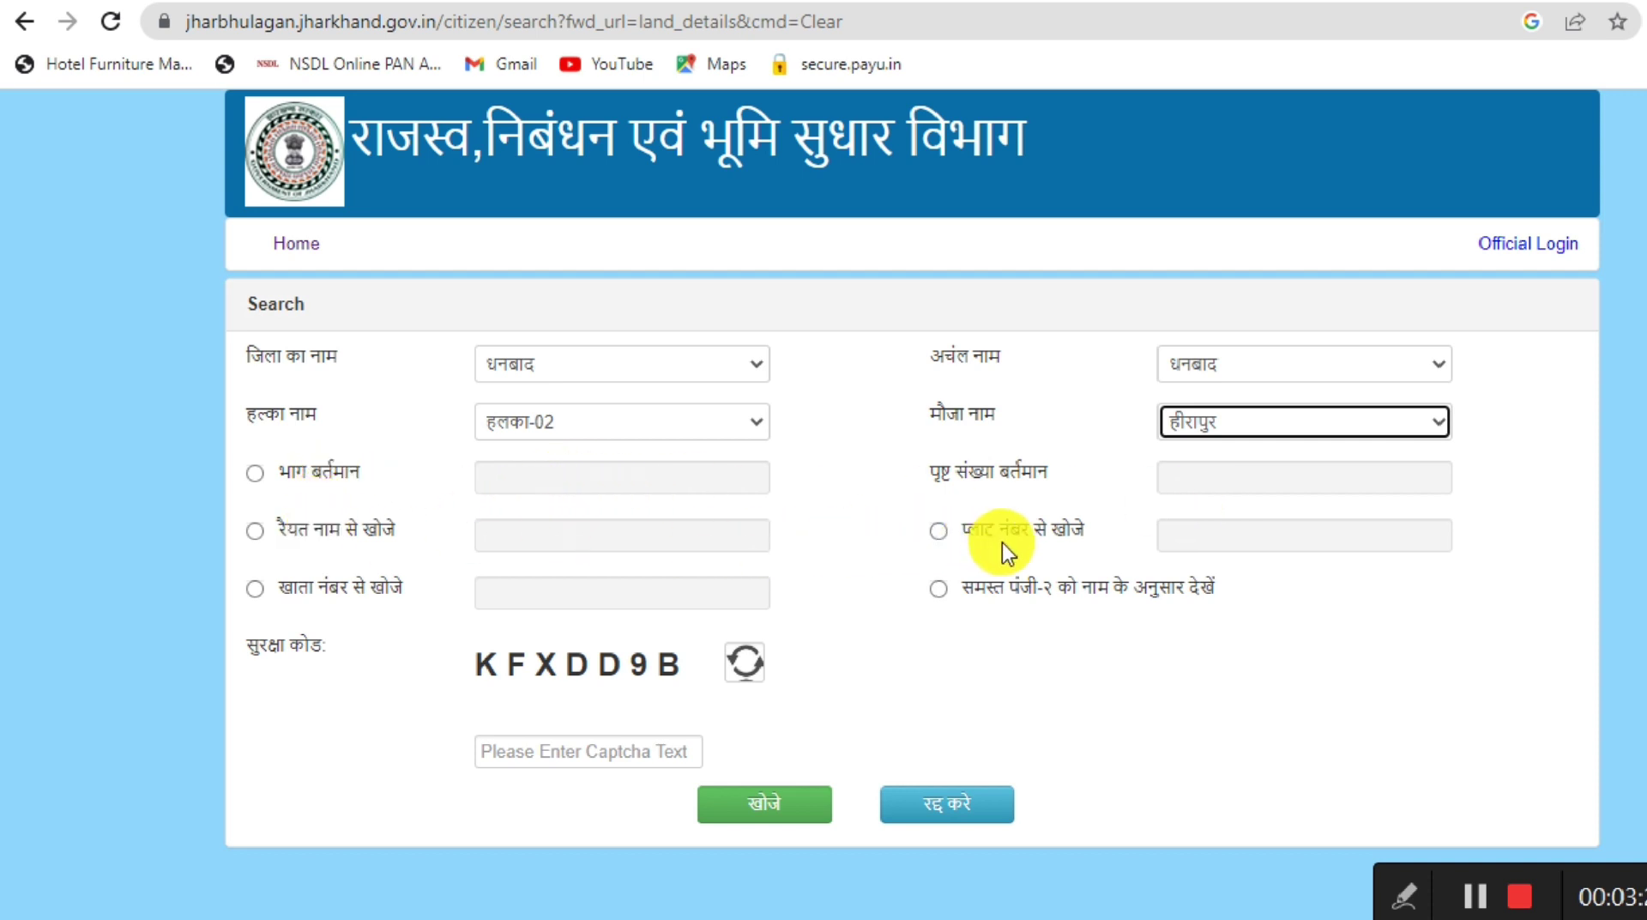
Choose to view all Register-II entries by name (समस्त पंजी-२ को नाम के अनुसार देखें), enter the captcha and run the search.
left_click(941, 591)
left_click(940, 590)
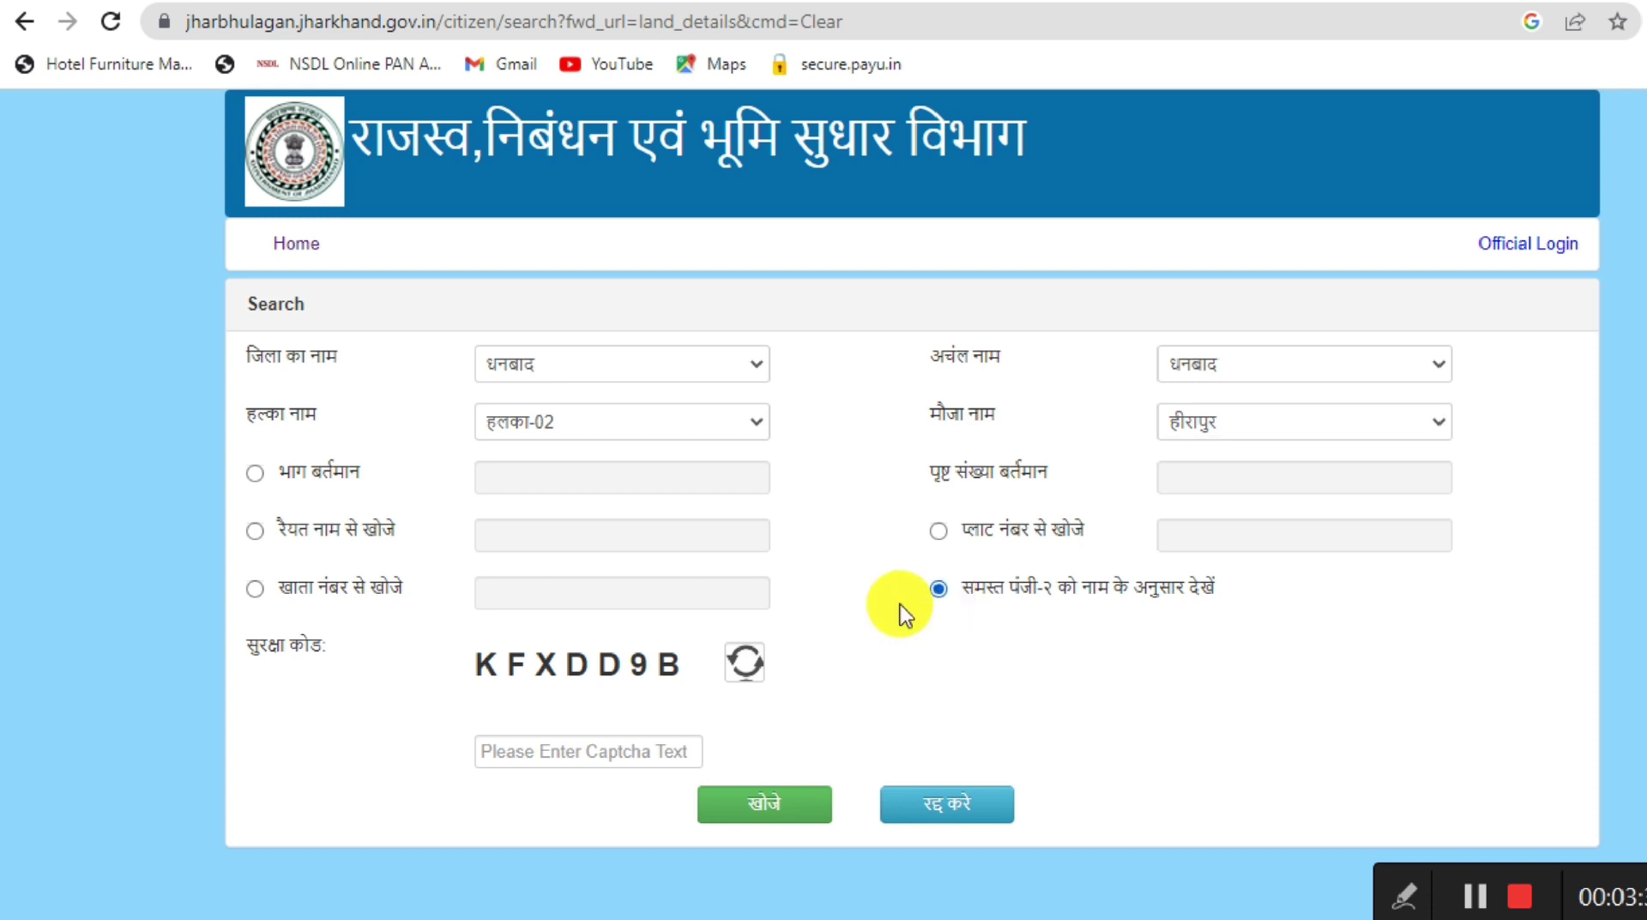
left_click(752, 809)
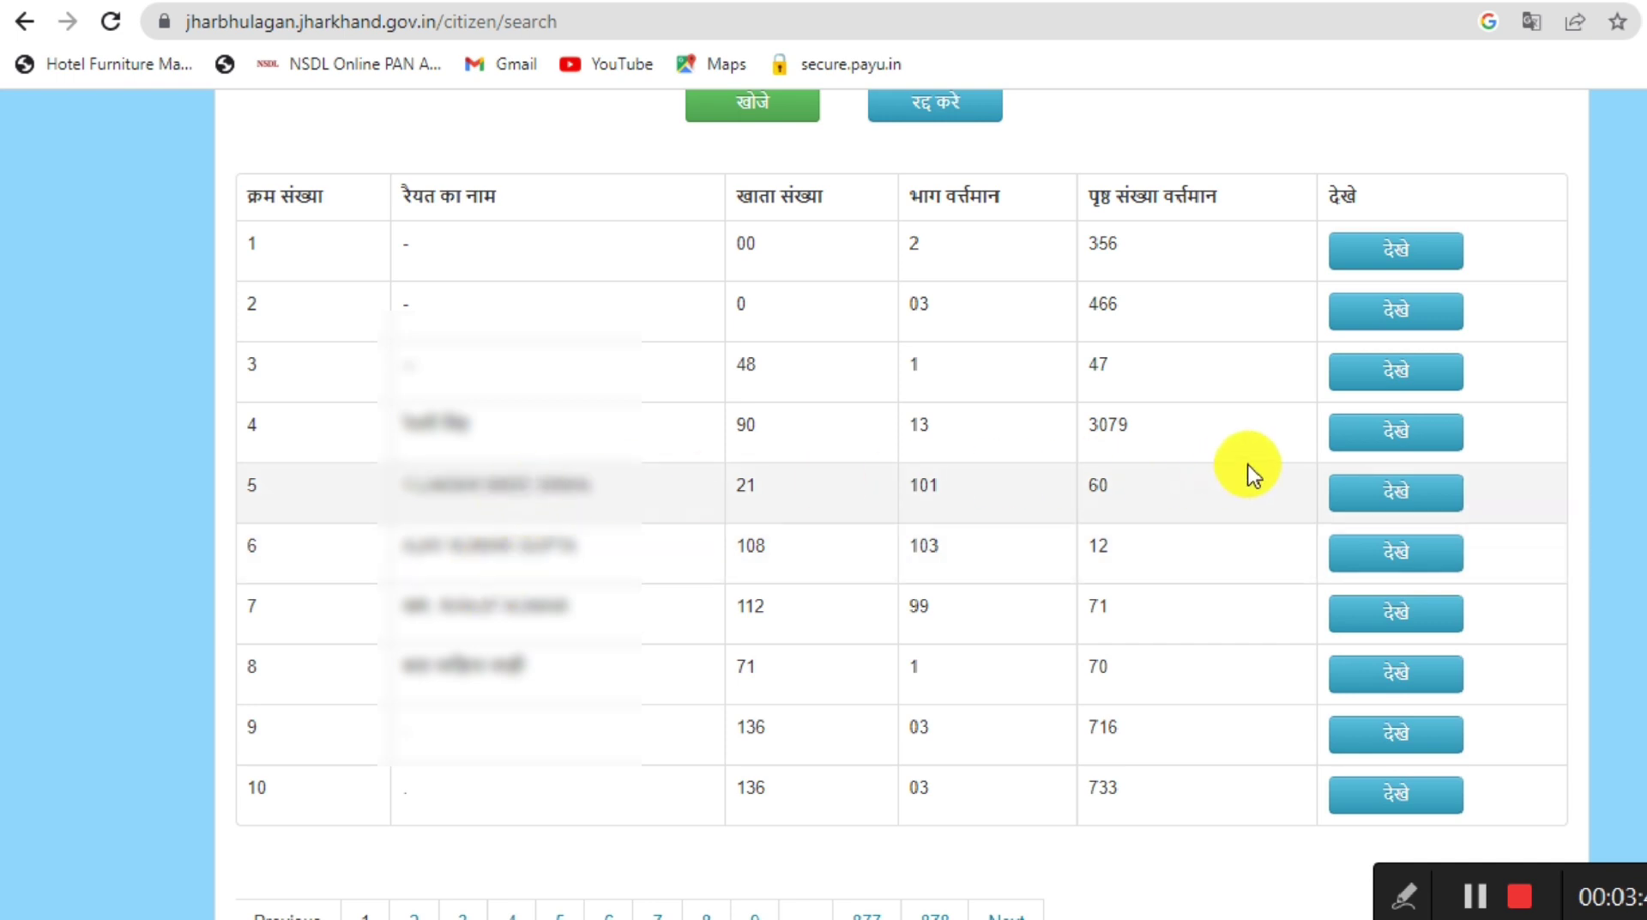
Open the Register-II entry for khata 21, show its previous payments and select the Depositor ID in the payment record.
left_click(1358, 496)
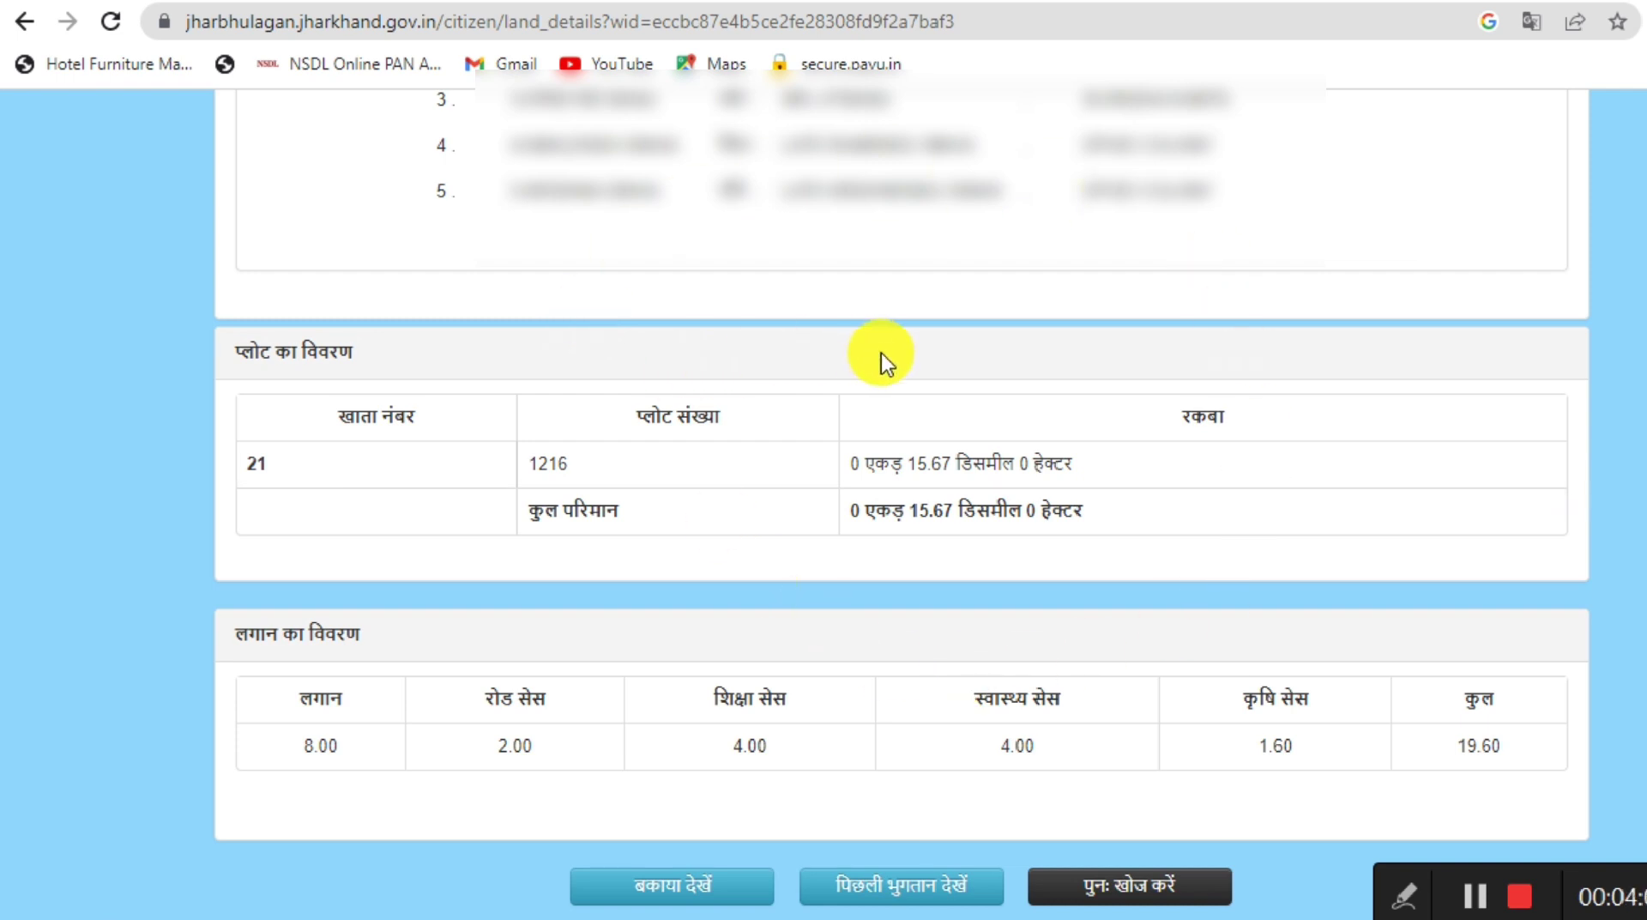
left_click(952, 896)
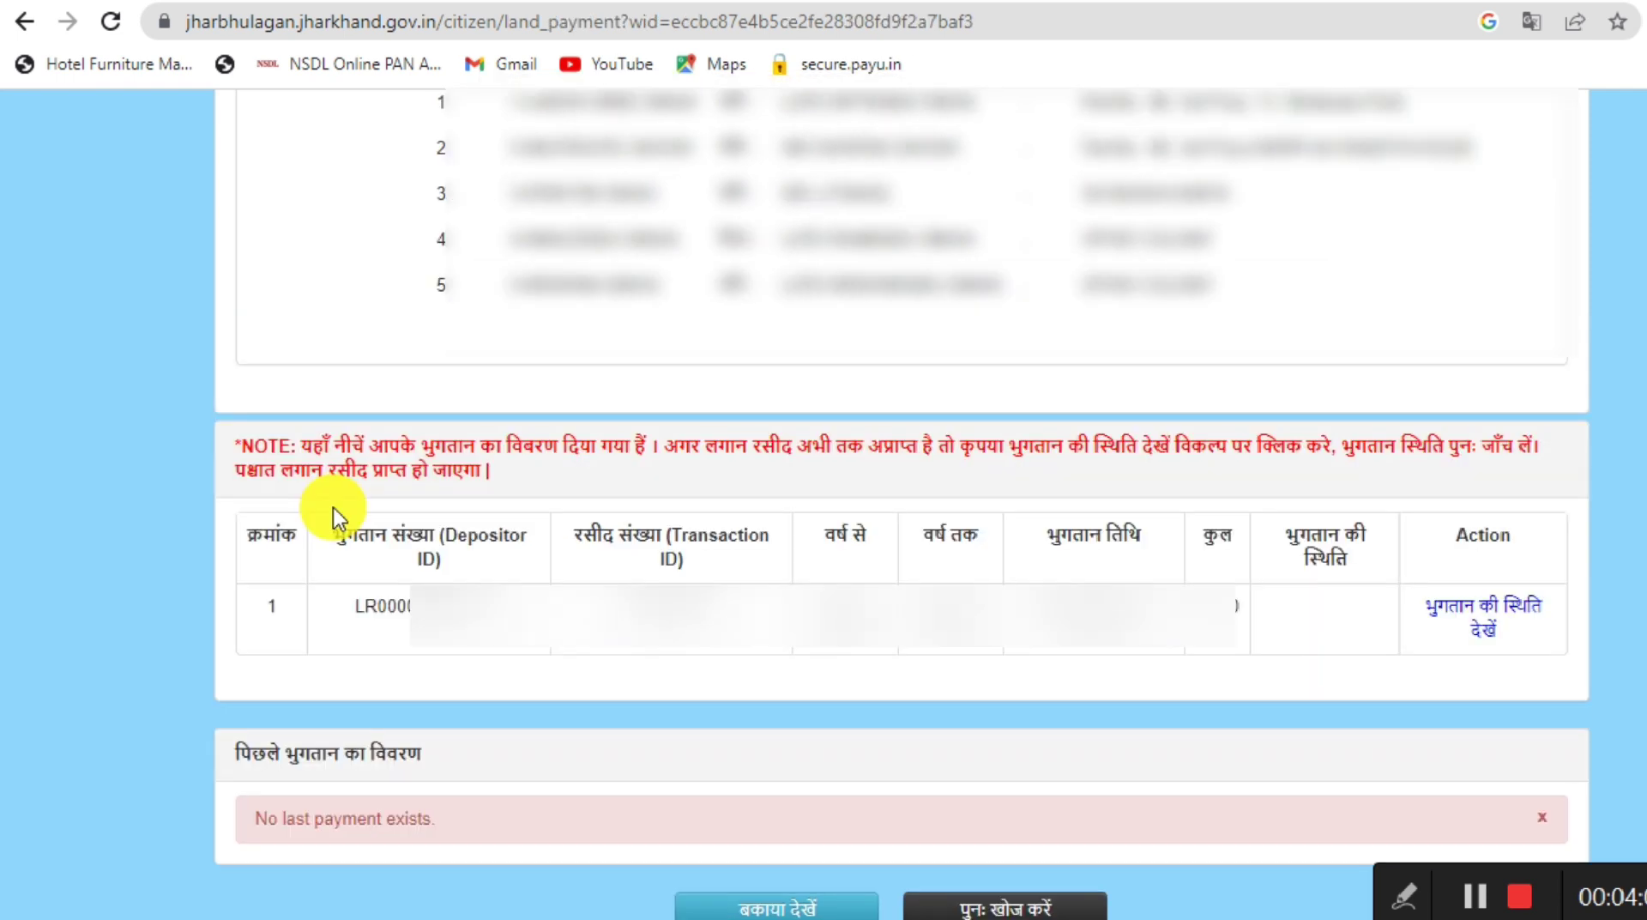
double_click(386, 599)
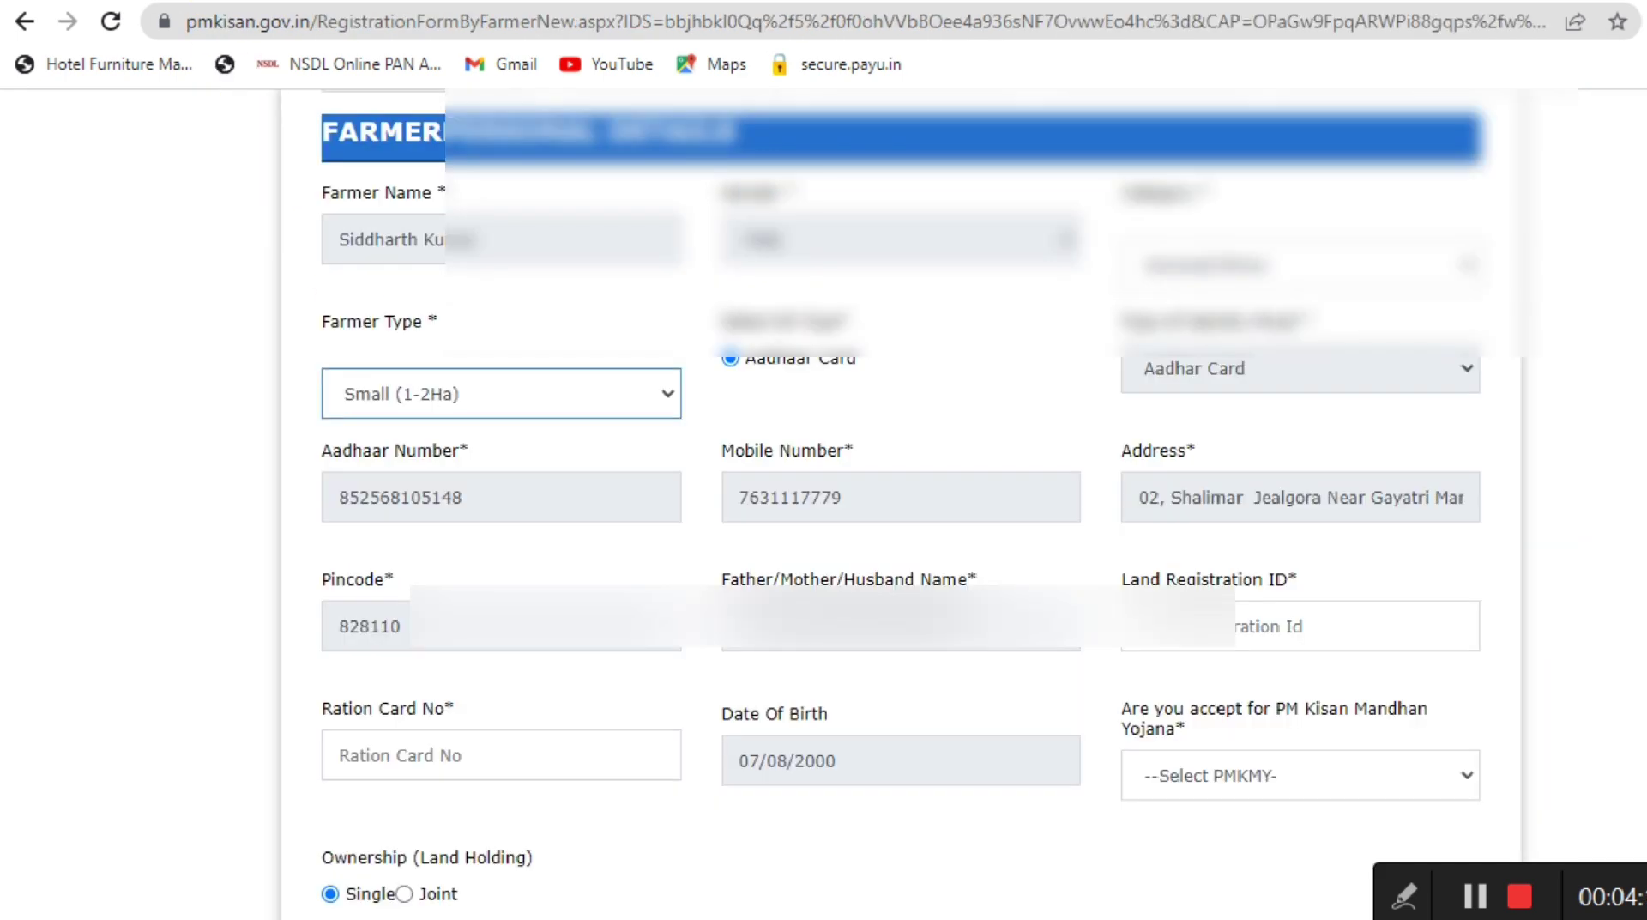
Switch back to the PM Kisan form, paste the Depositor ID as the Land Registration ID and answer No for PM Kisan Mandhan Yojana.
key("ctrl+Tab")
left_click(1198, 614)
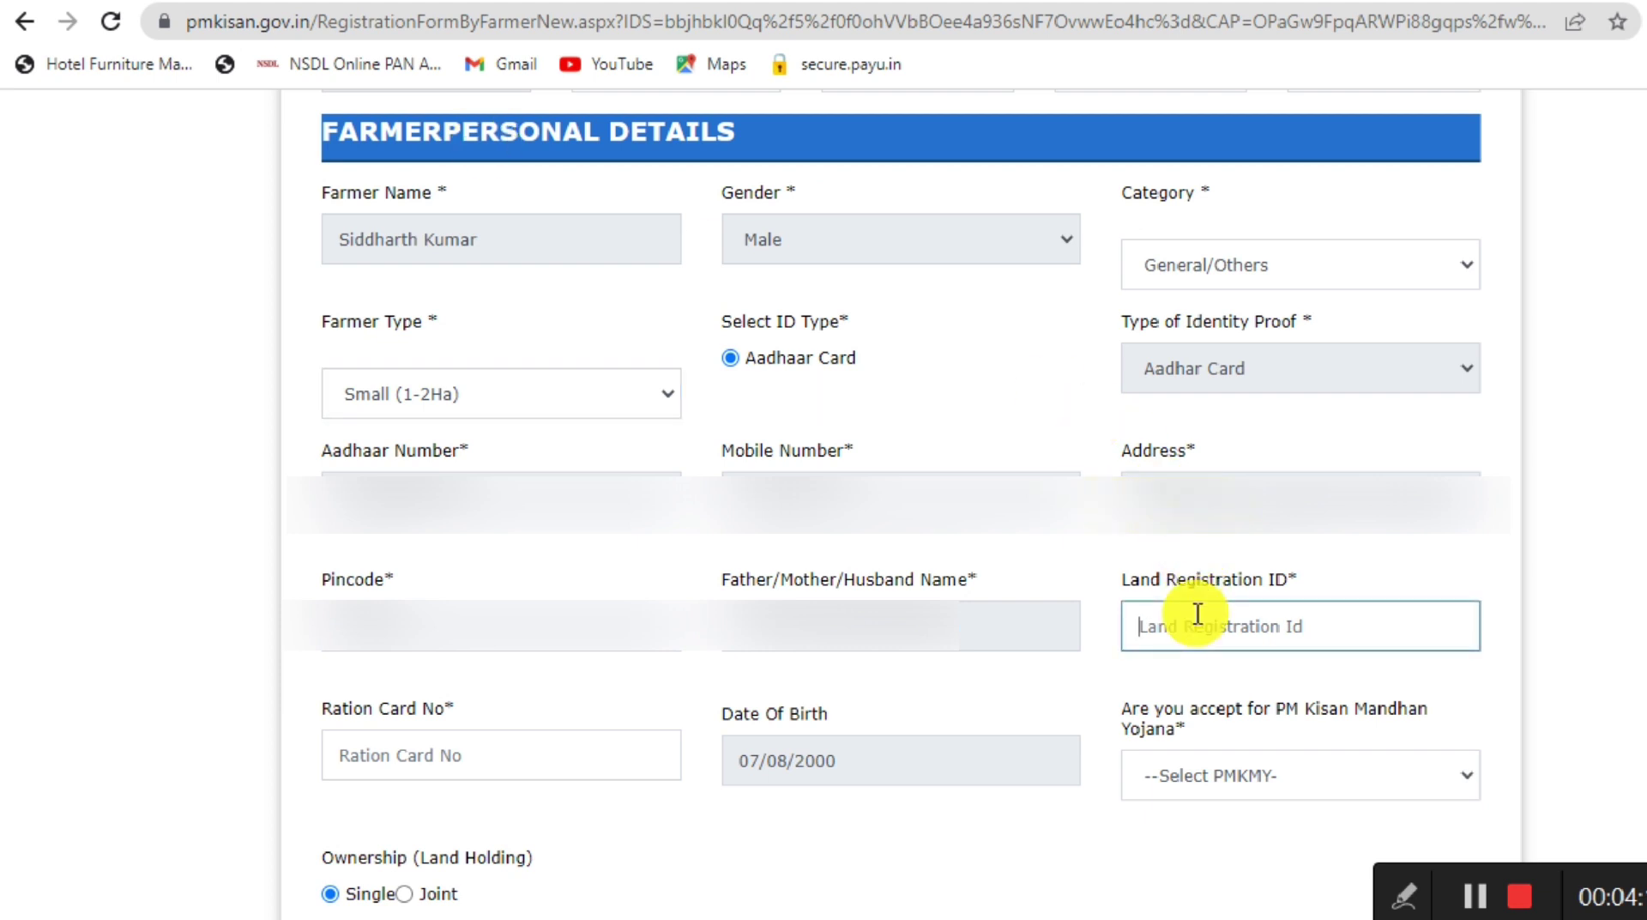
key("ctrl+v")
left_click(475, 775)
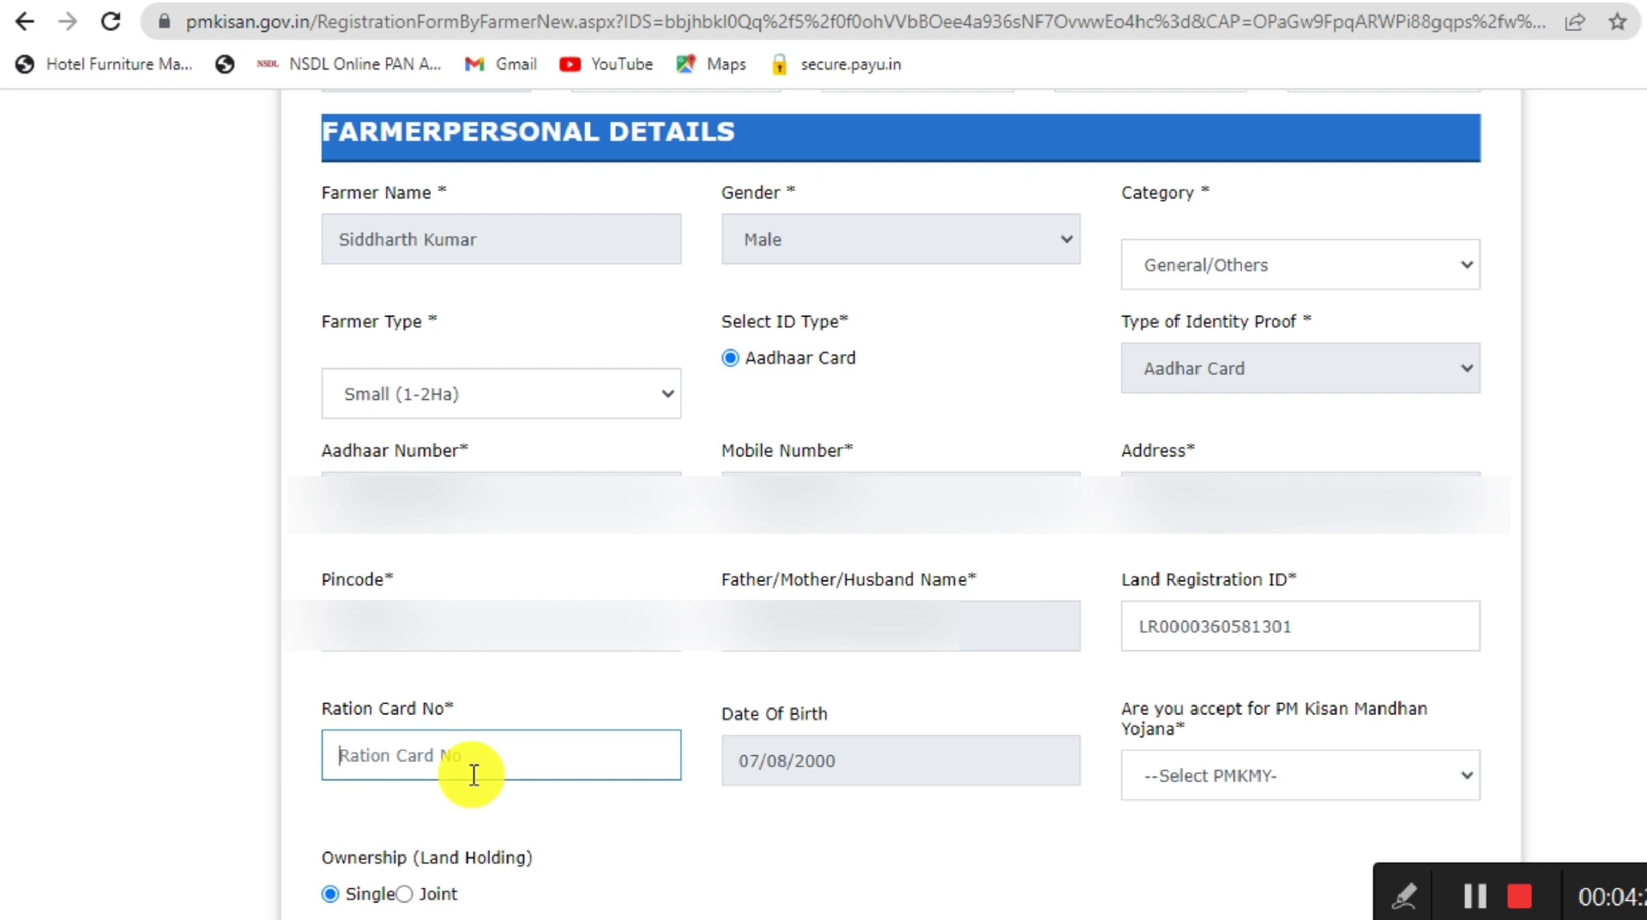
left_click(1218, 783)
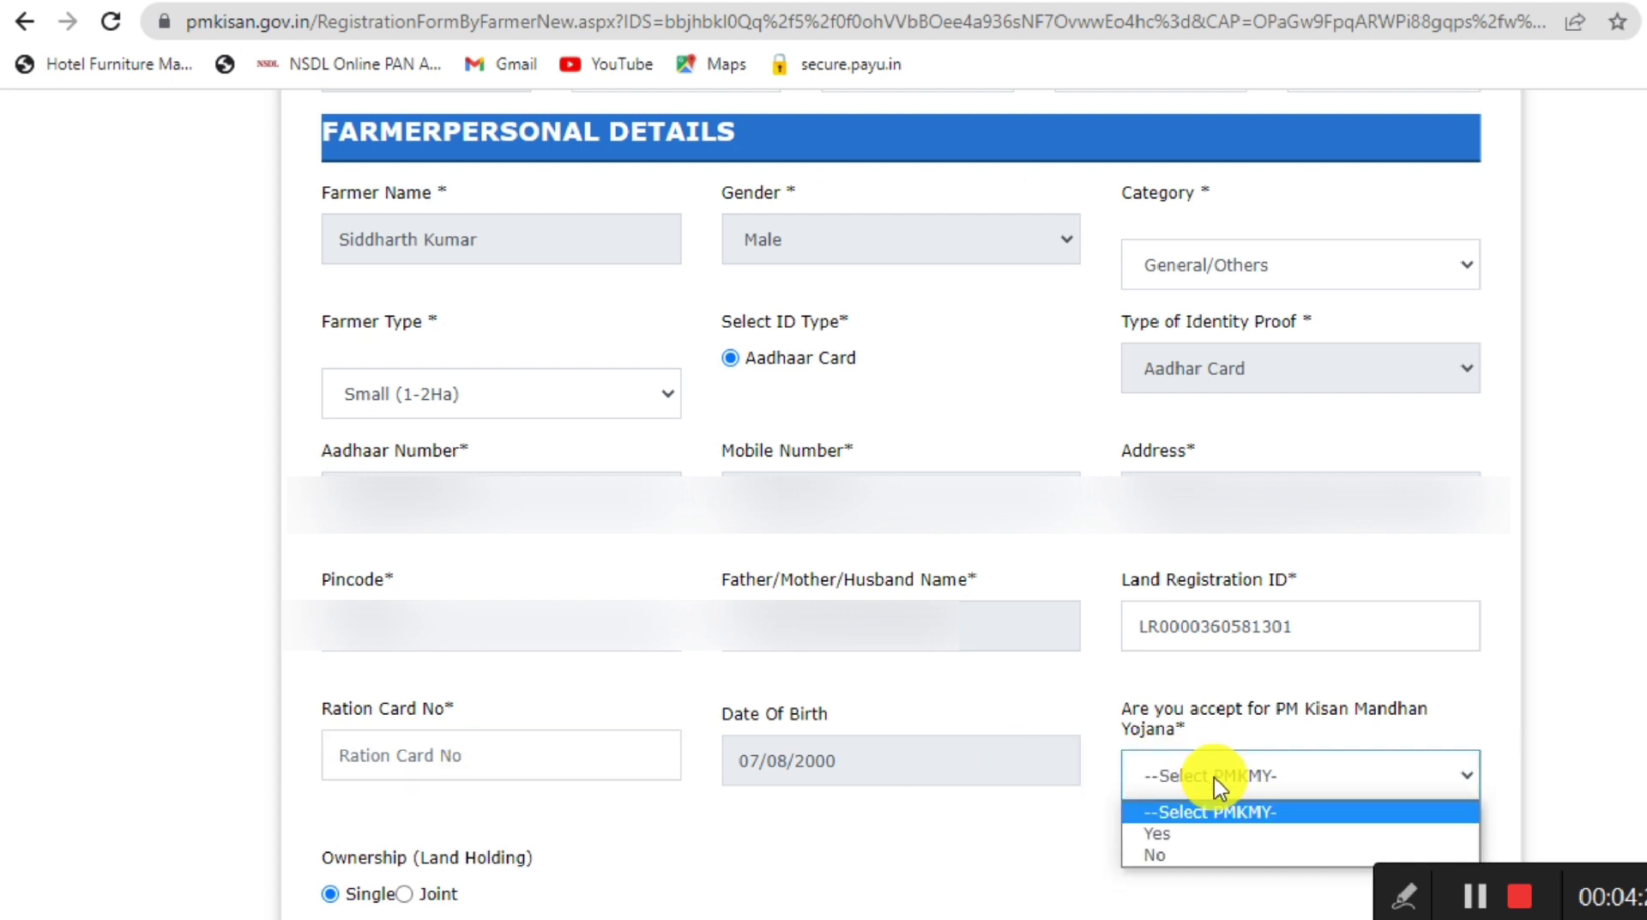
left_click(1193, 858)
Set the land holding ownership to Joint and open the form for adding a land detail.
scroll(1199, 869, "down", 7)
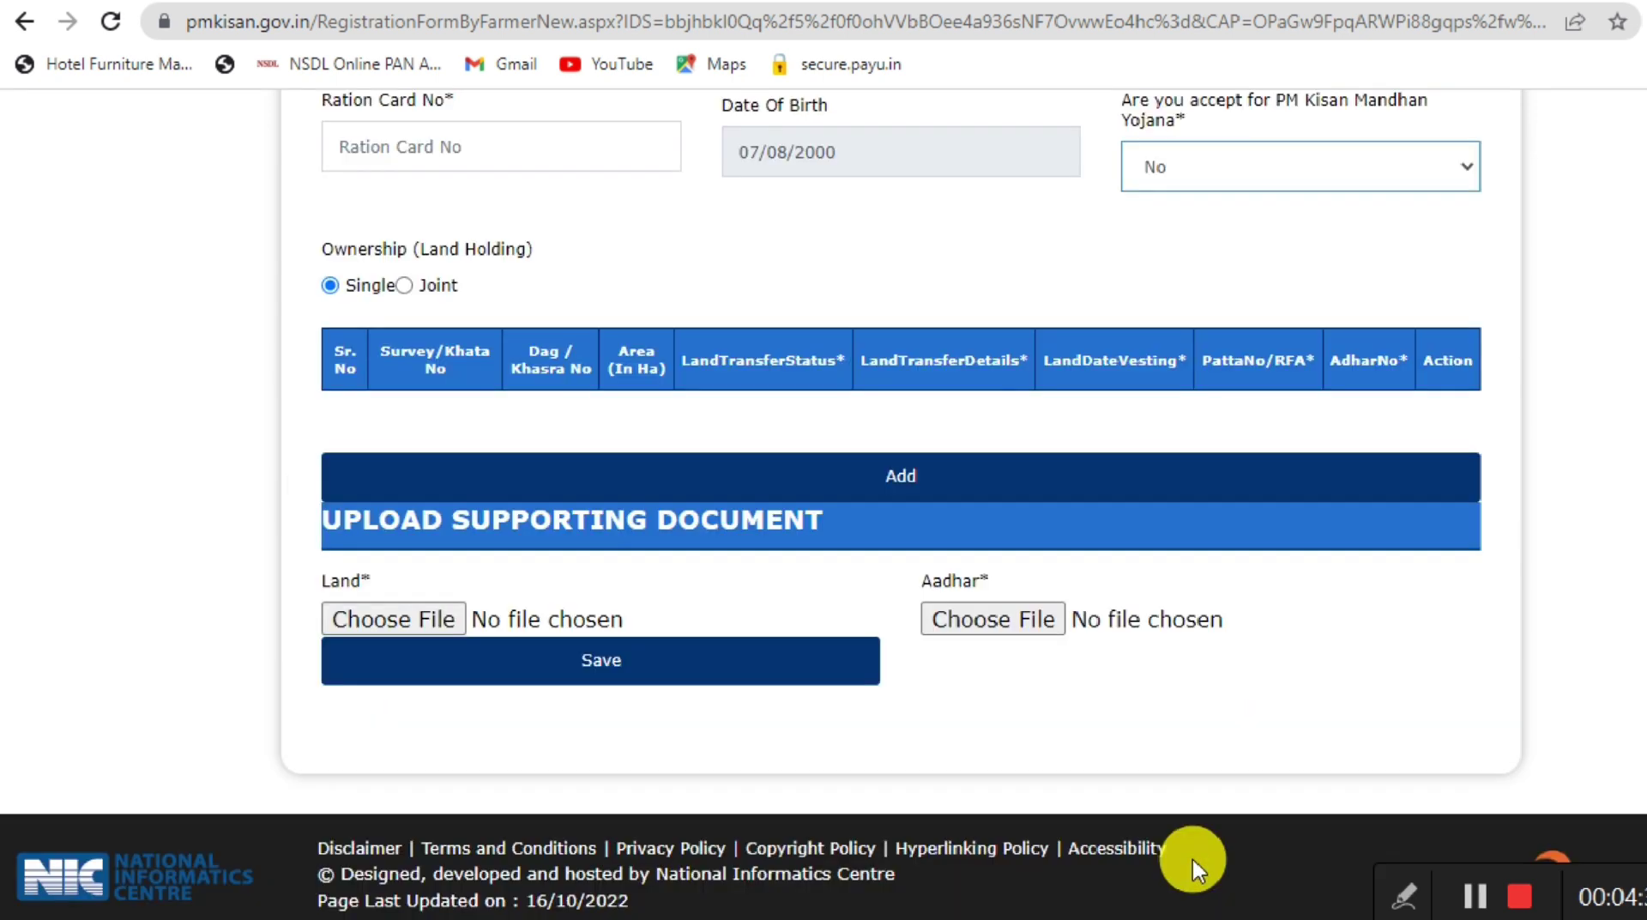
left_click(405, 287)
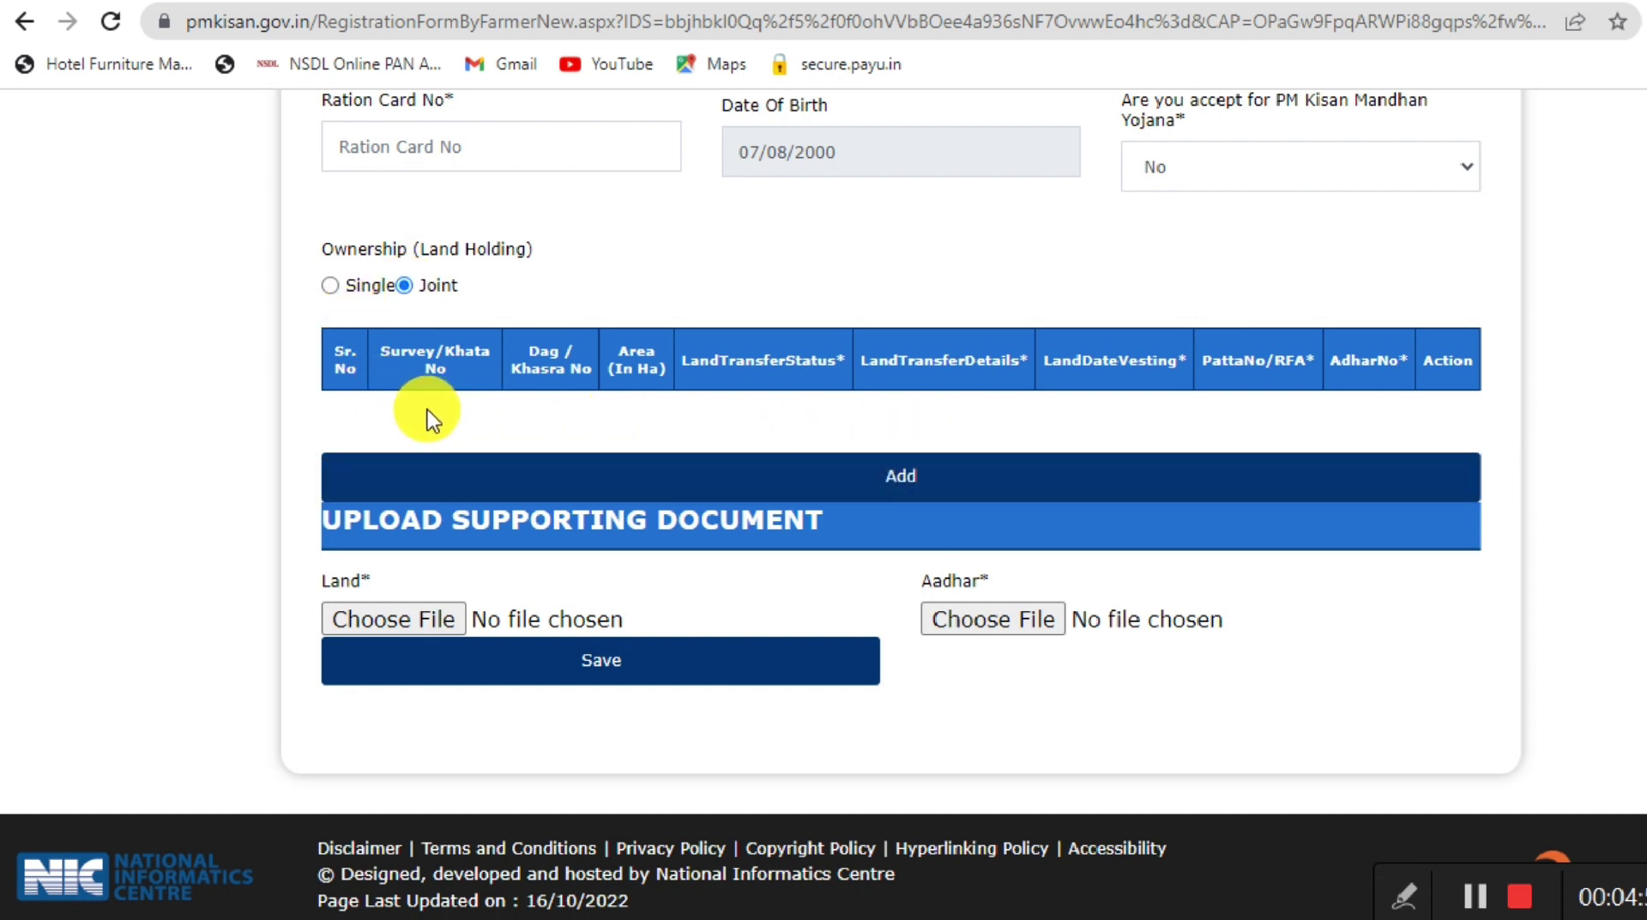
left_click(875, 496)
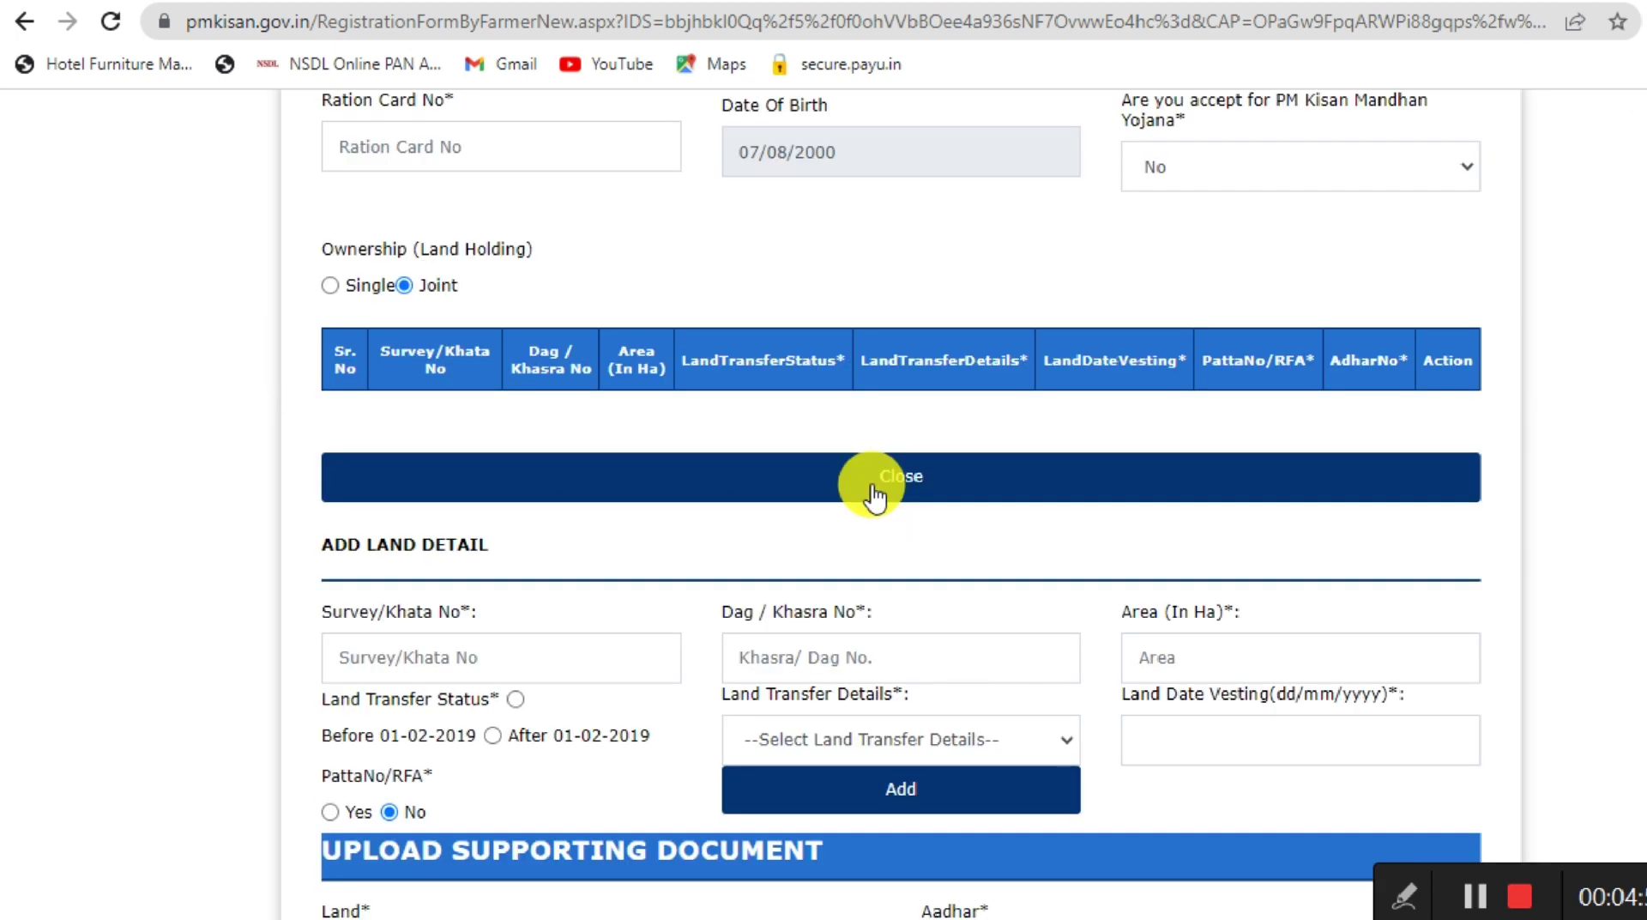
Set the land transfer status to After 01-02-2019 and the land transfer details to Purchase of Land.
scroll(876, 495, "down", 2)
scroll(875, 496, "down", 3)
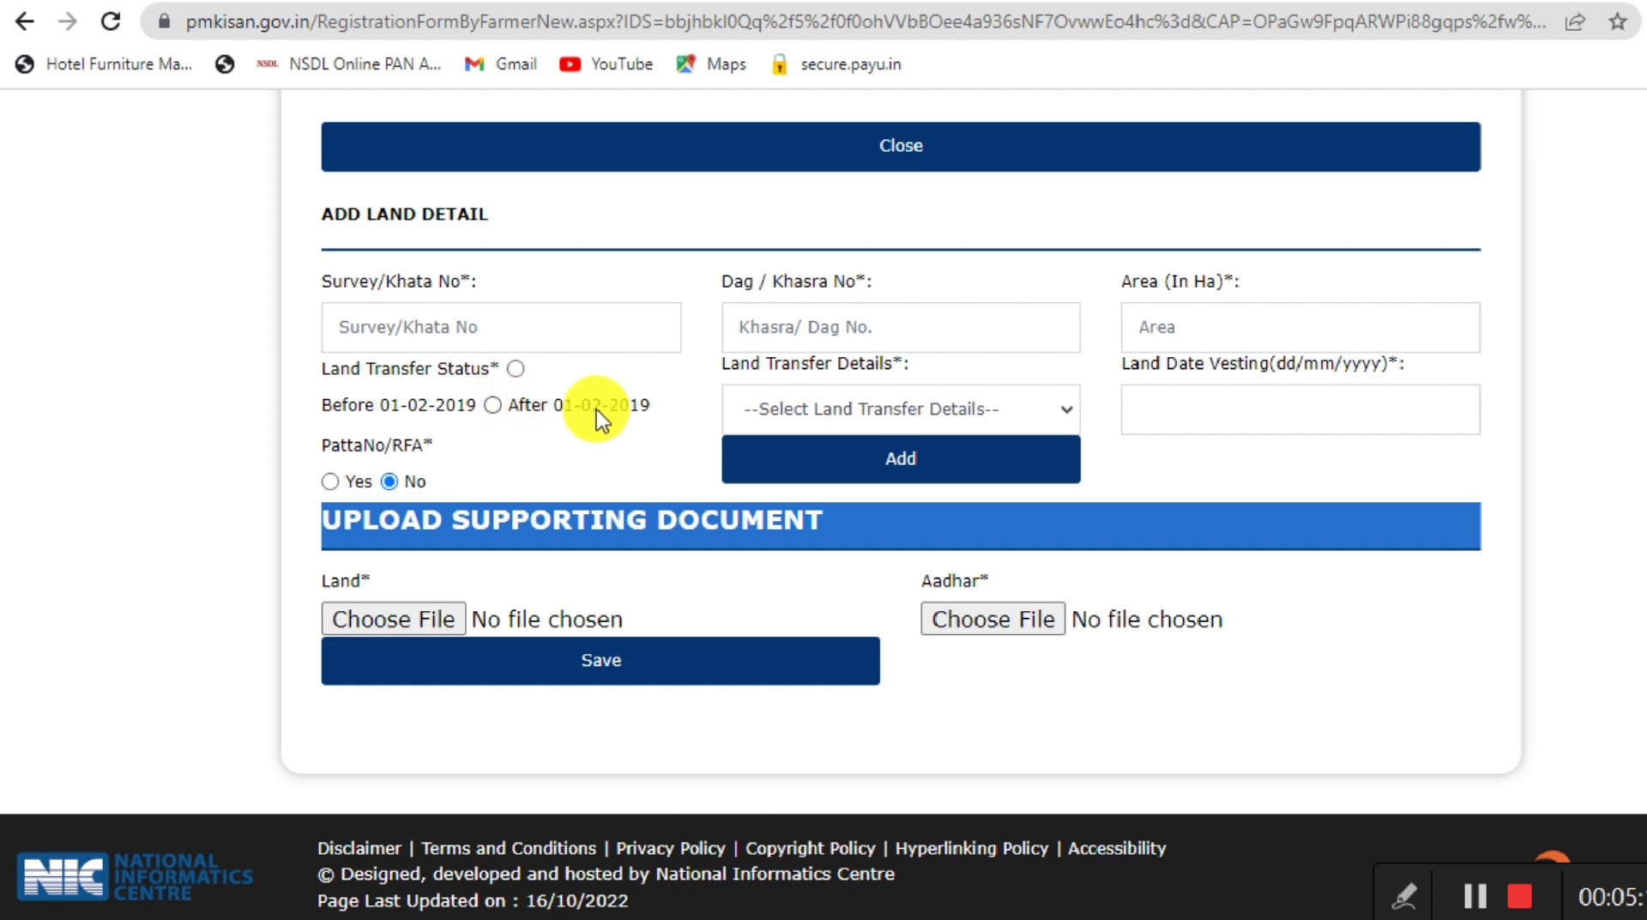
left_click(495, 407)
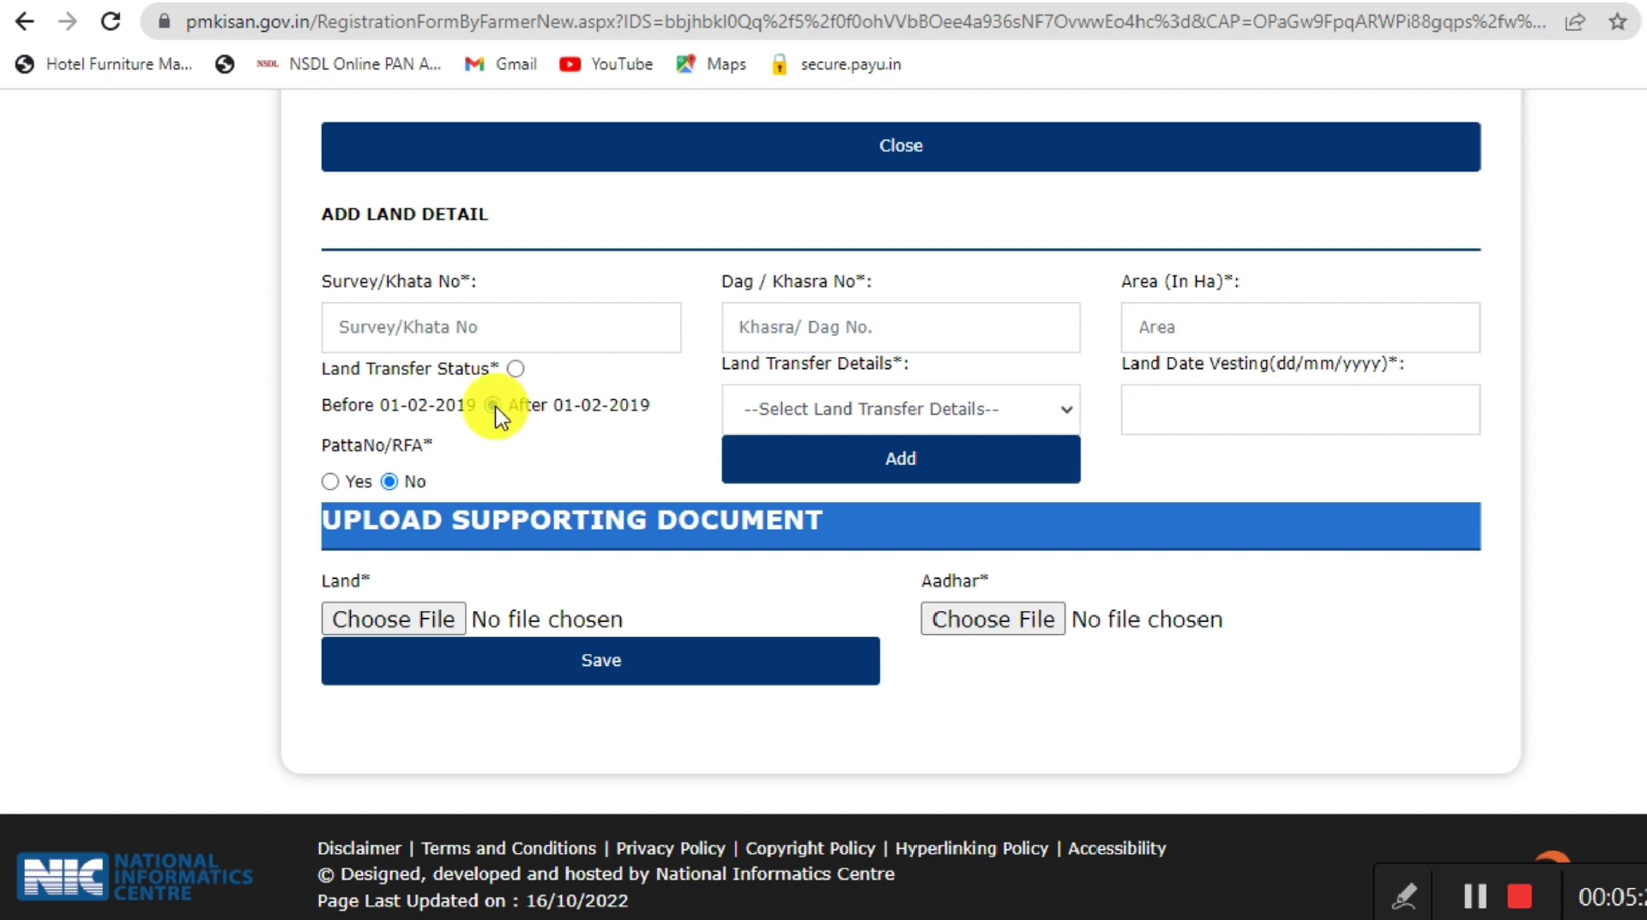
left_click(784, 393)
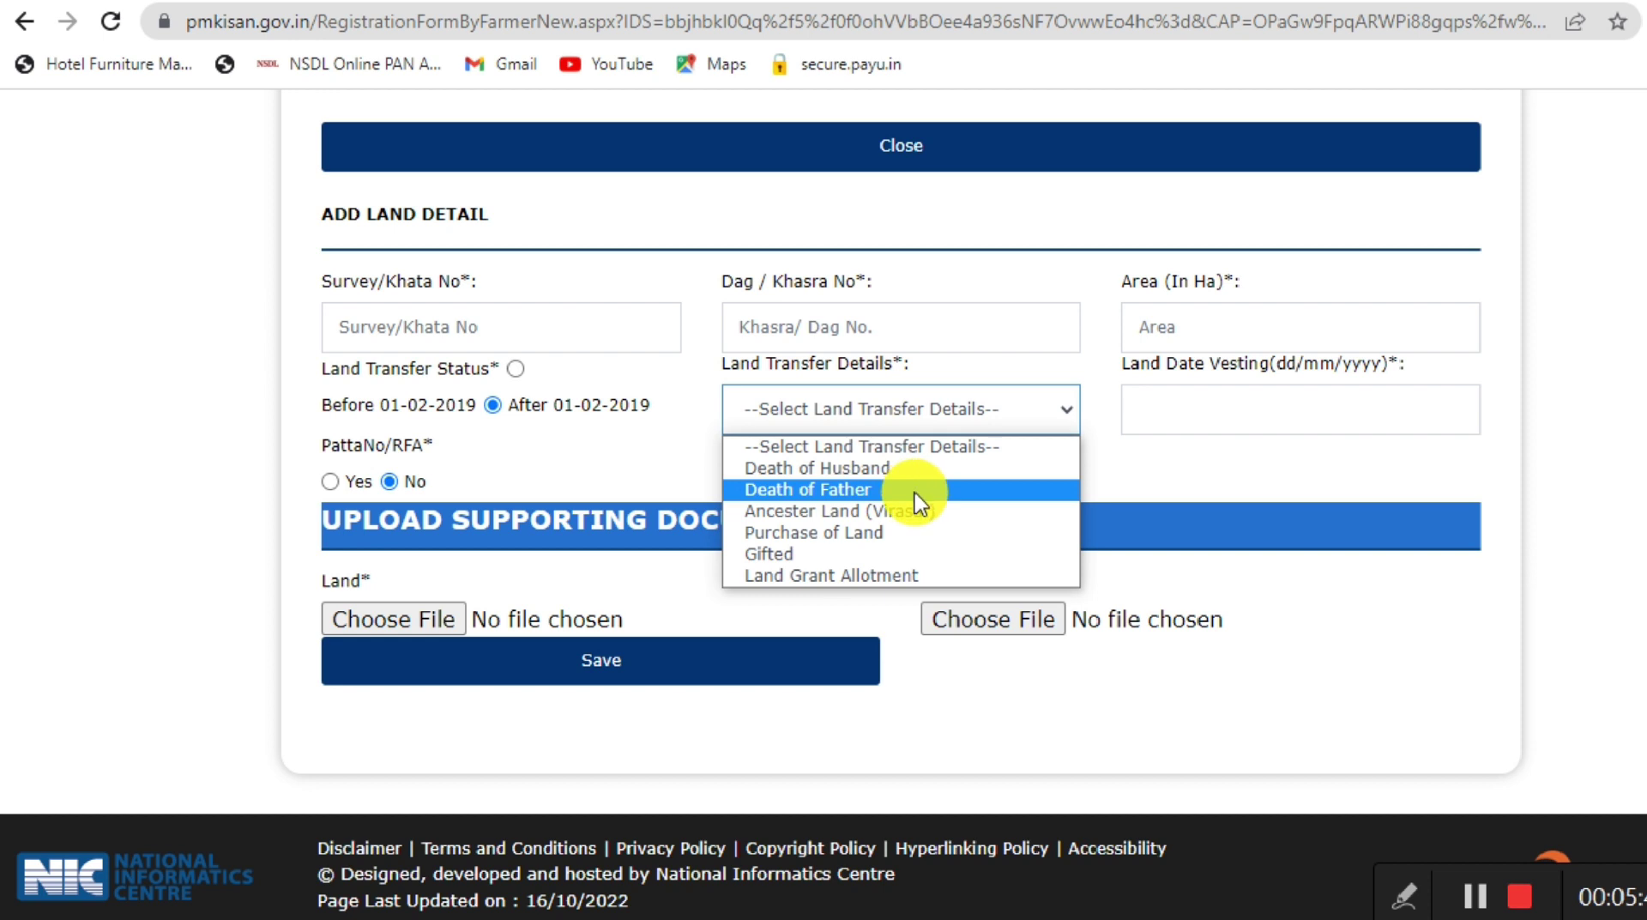
left_click(904, 538)
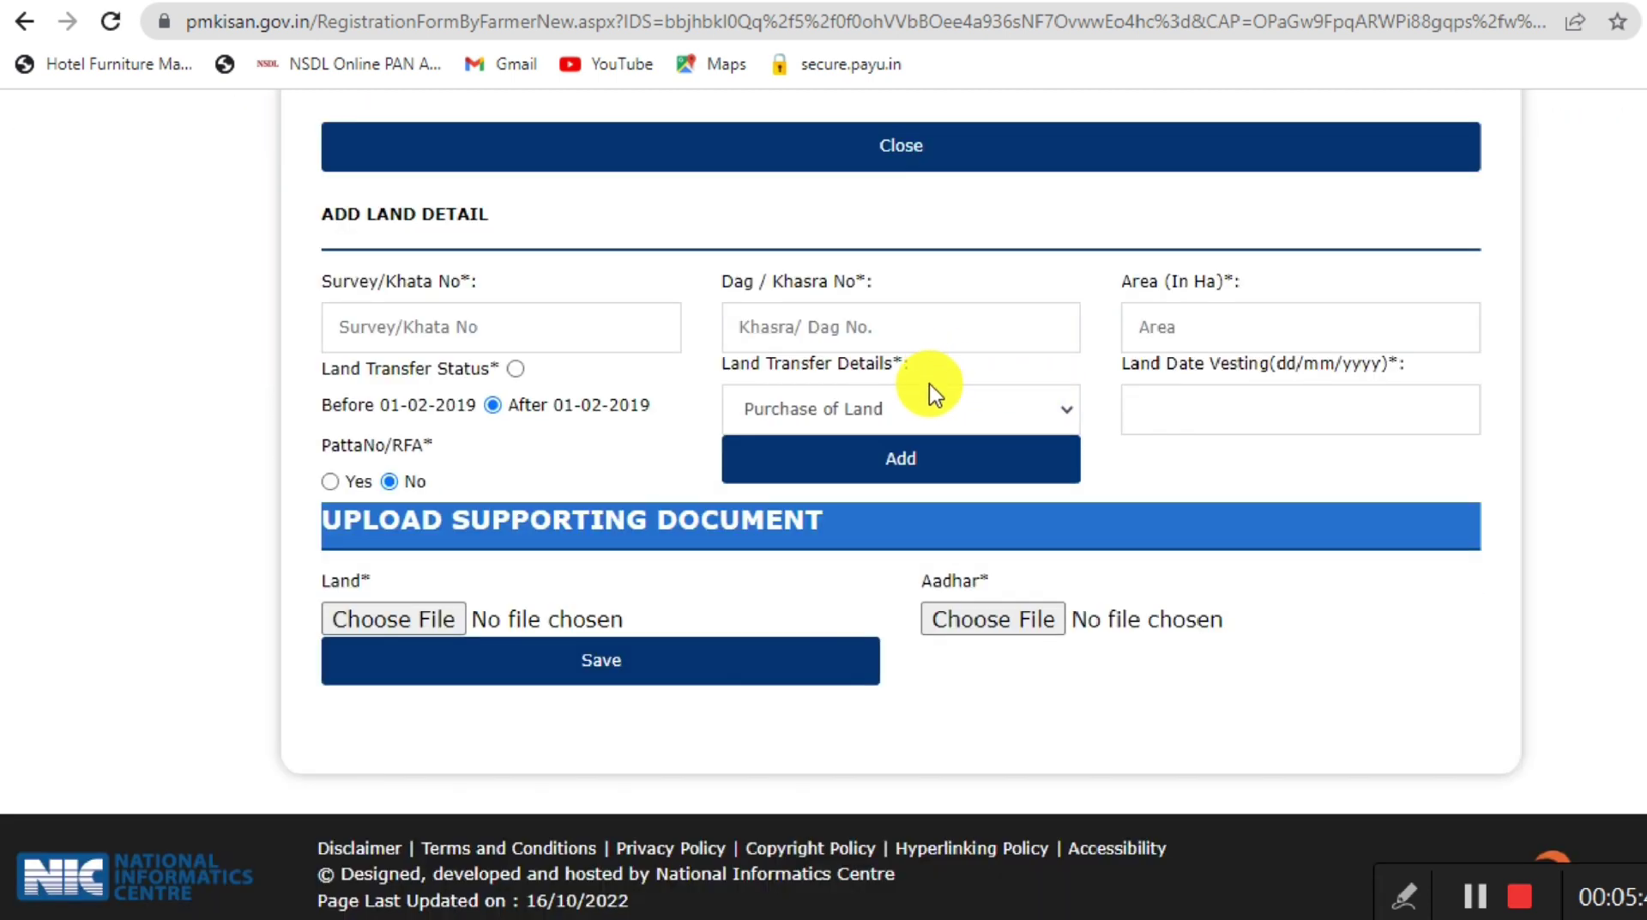
Set the land vesting date to 01/04/2020 and add the land record with Survey/Khata No 02, Khasra No 145 and area 1 ha.
left_click(1173, 407)
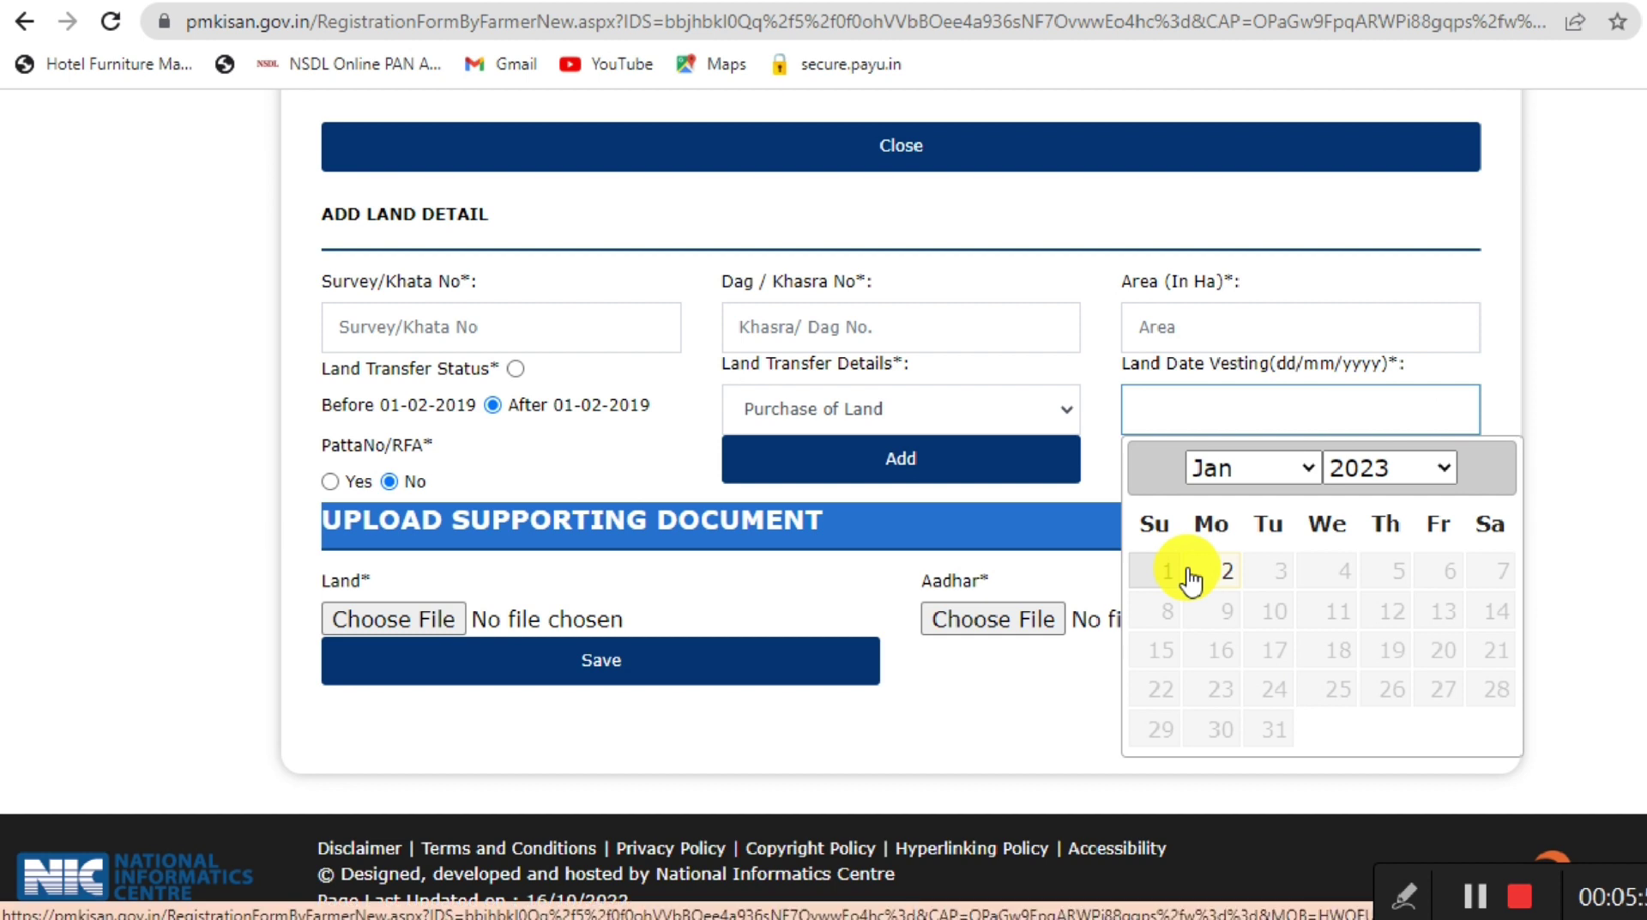
left_click(1402, 464)
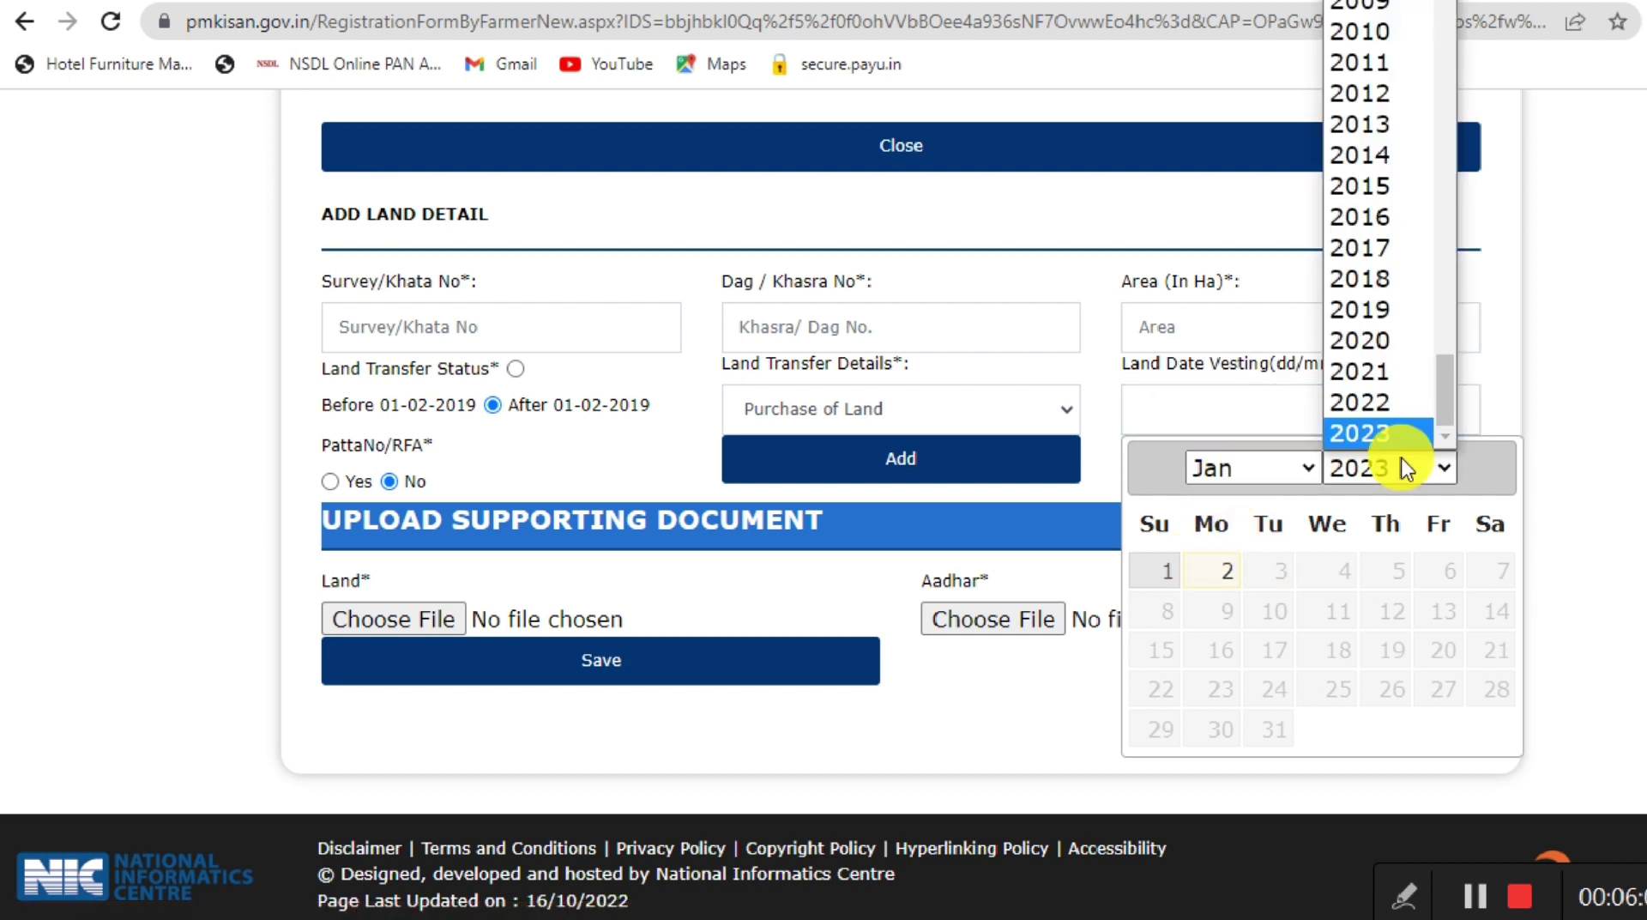
left_click(1360, 336)
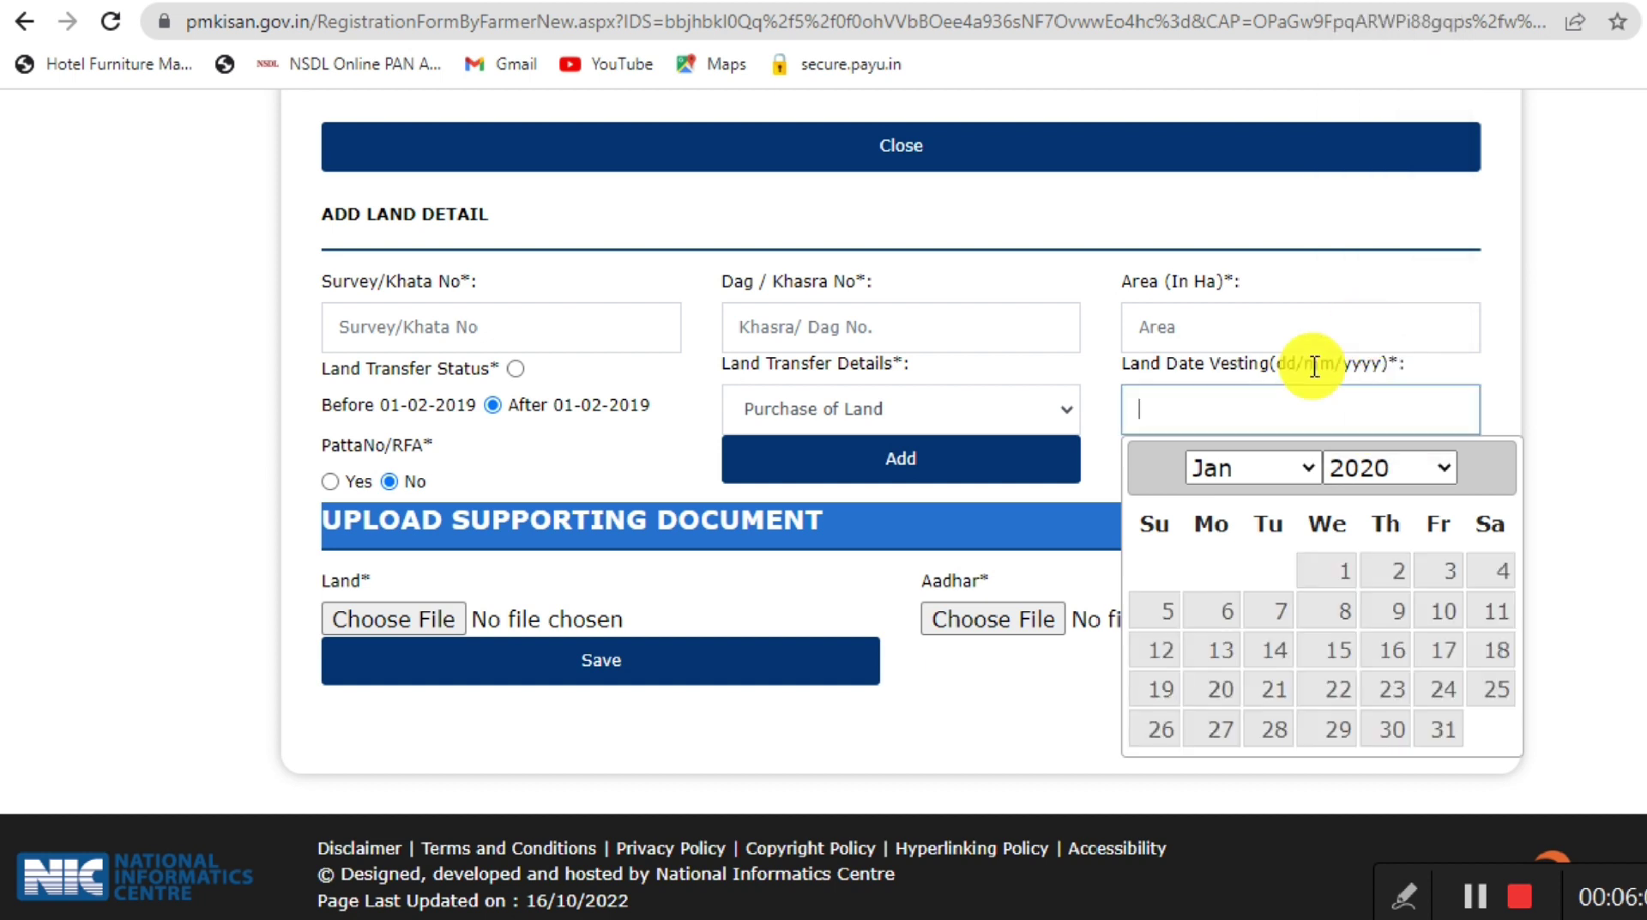
left_click(1248, 466)
left_click(1233, 592)
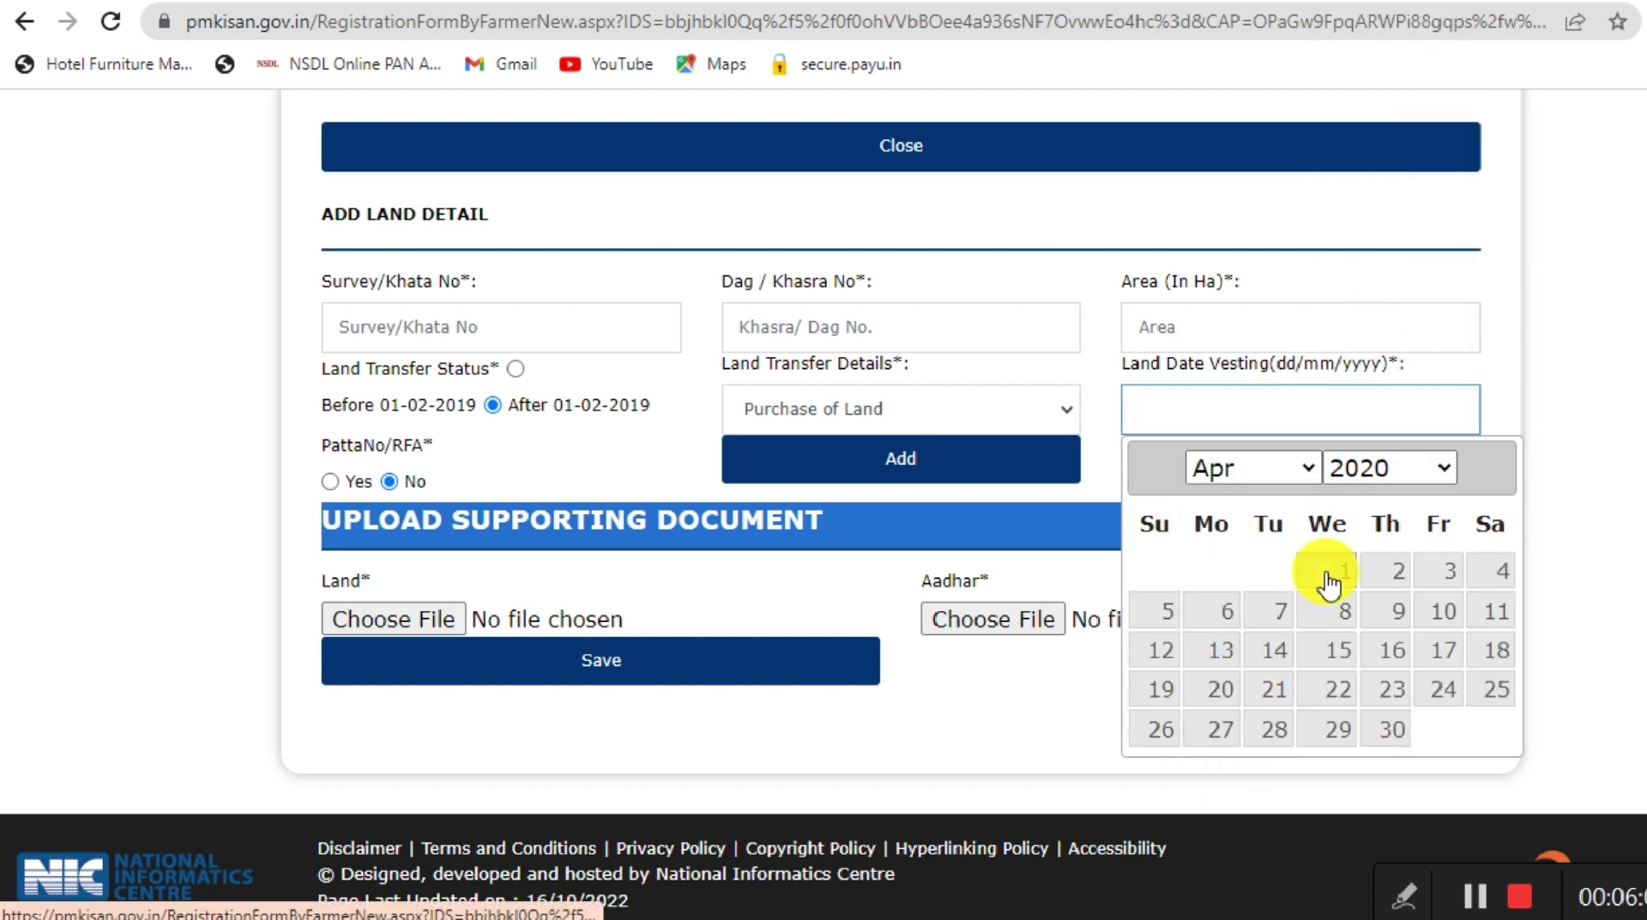
left_click(1332, 573)
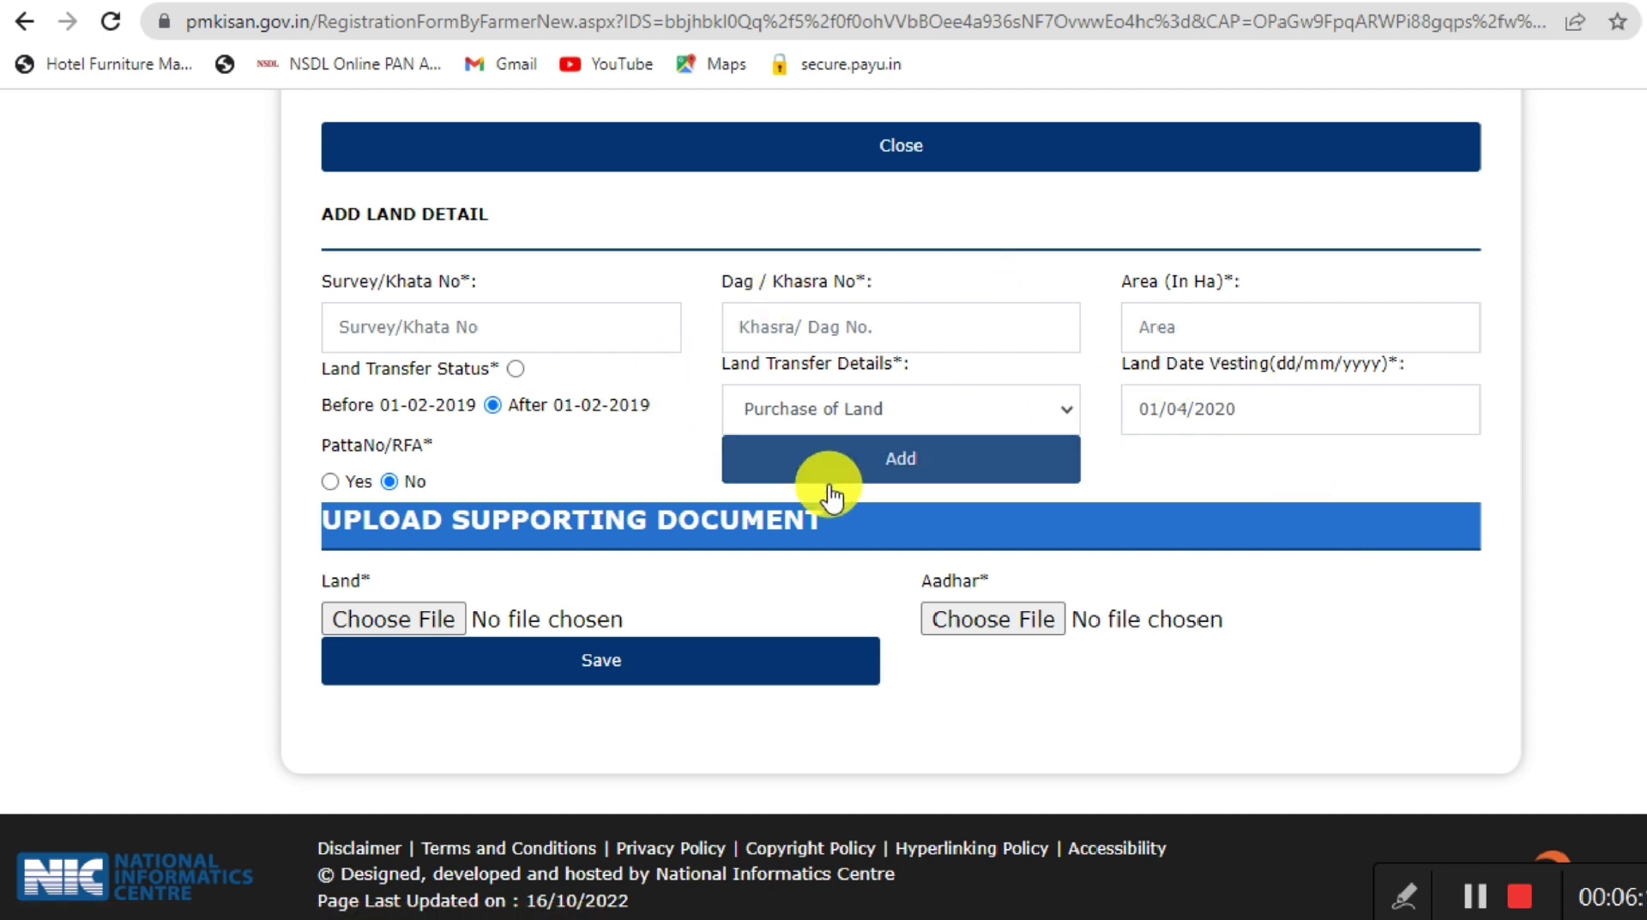
left_click(794, 468)
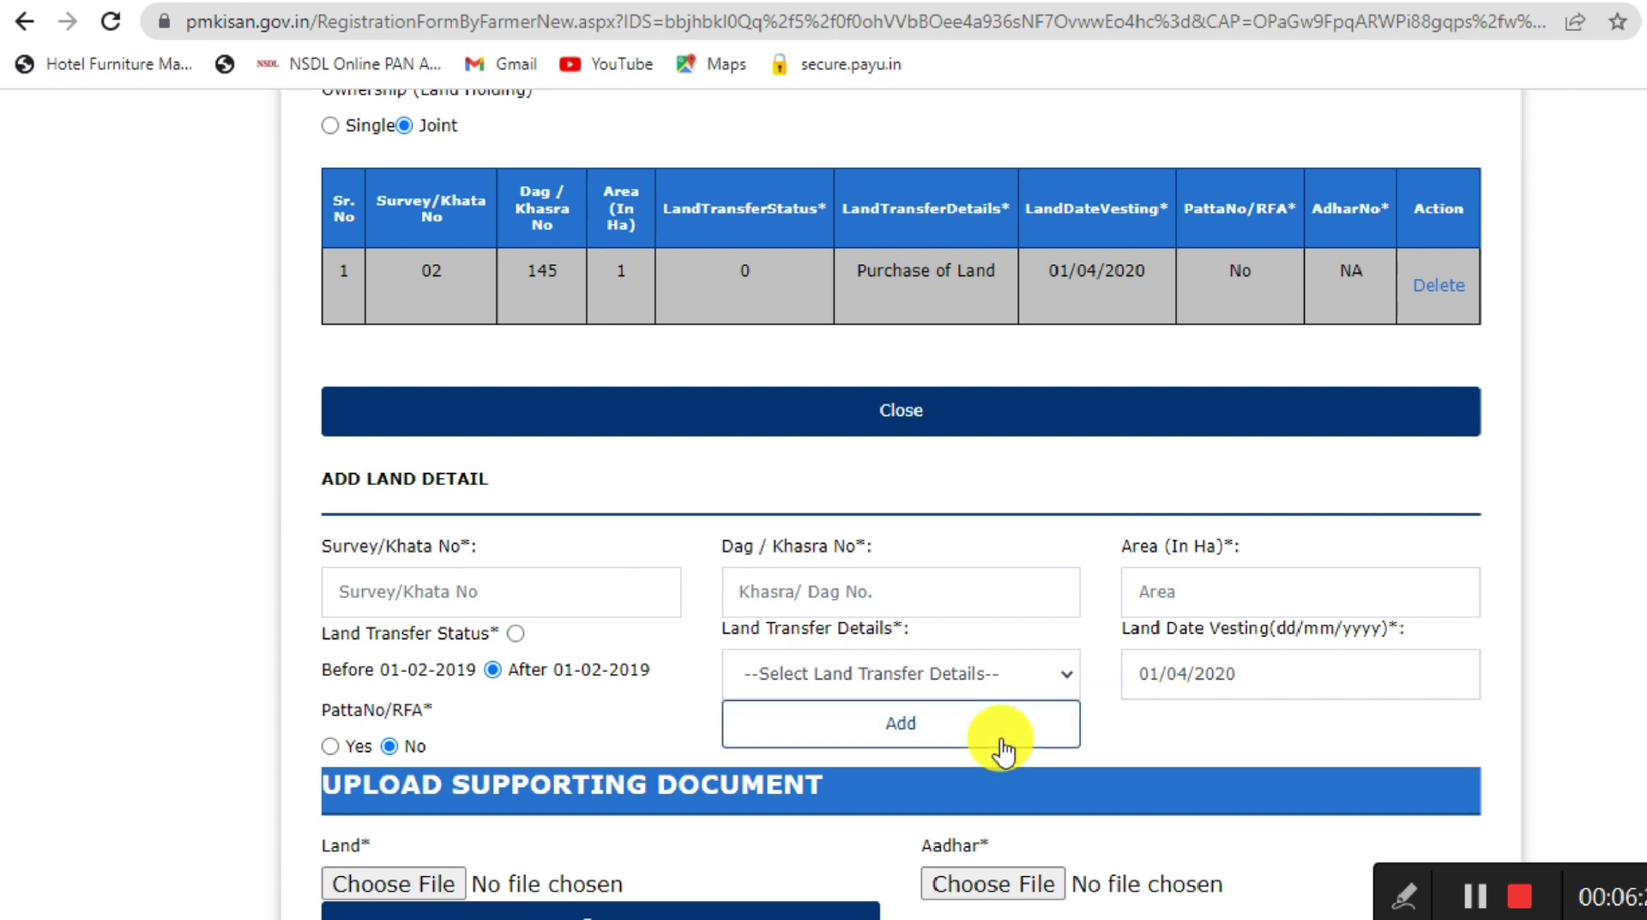
Attach the file 2258STEN000006.pdf from the desktop's New folder as the land supporting document.
scroll(1001, 748, "down", 3)
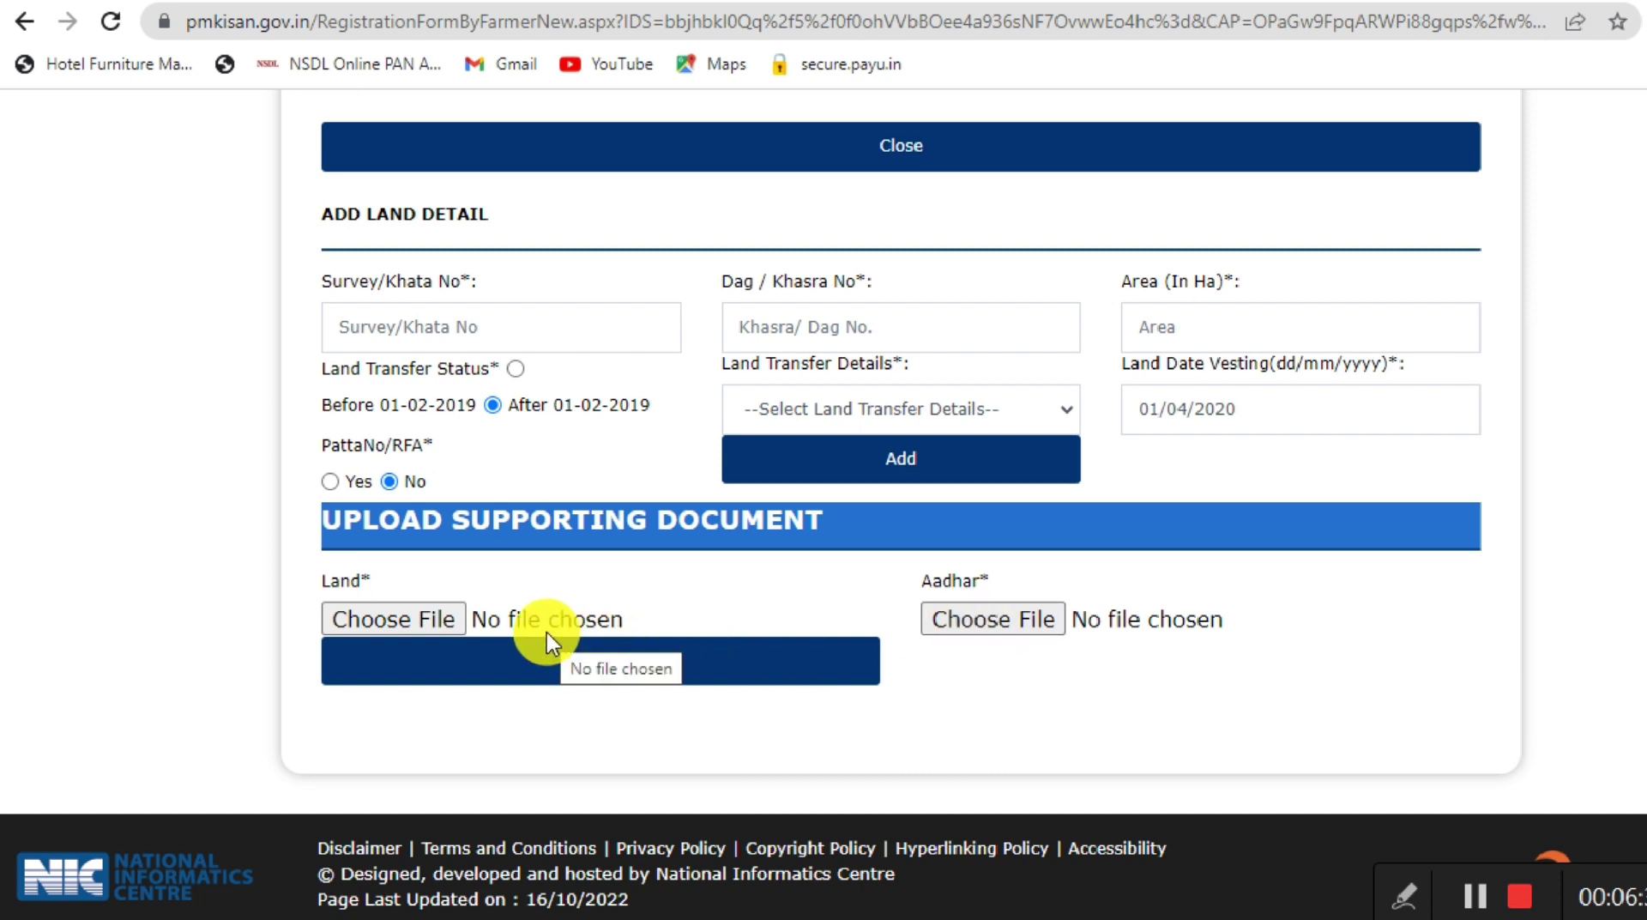
left_click(425, 626)
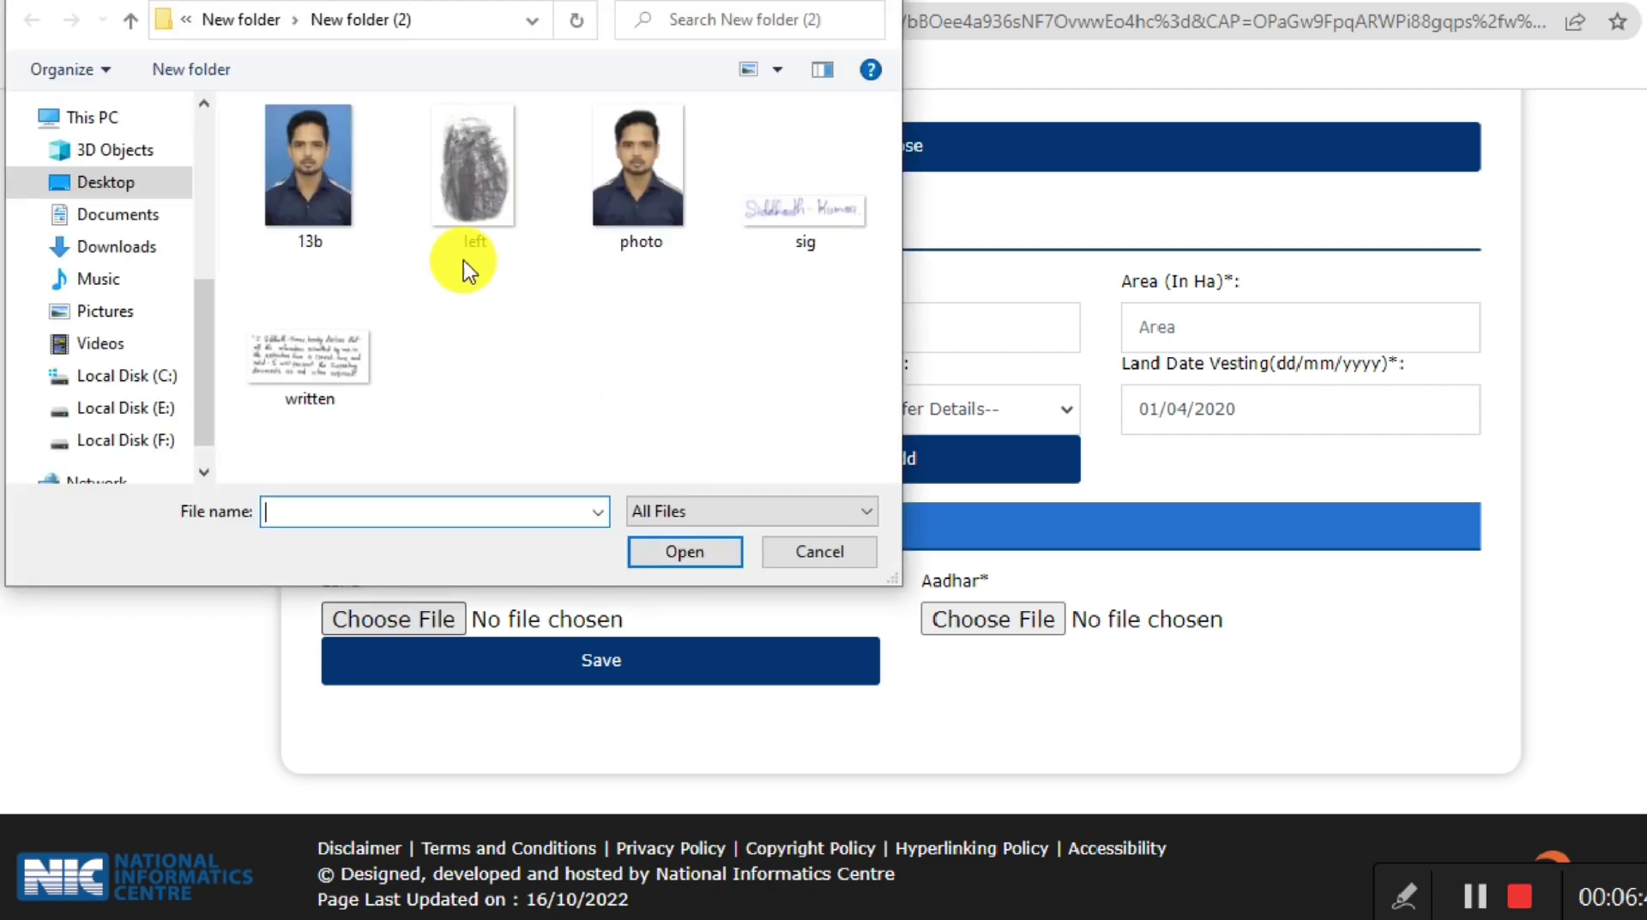
left_click(239, 19)
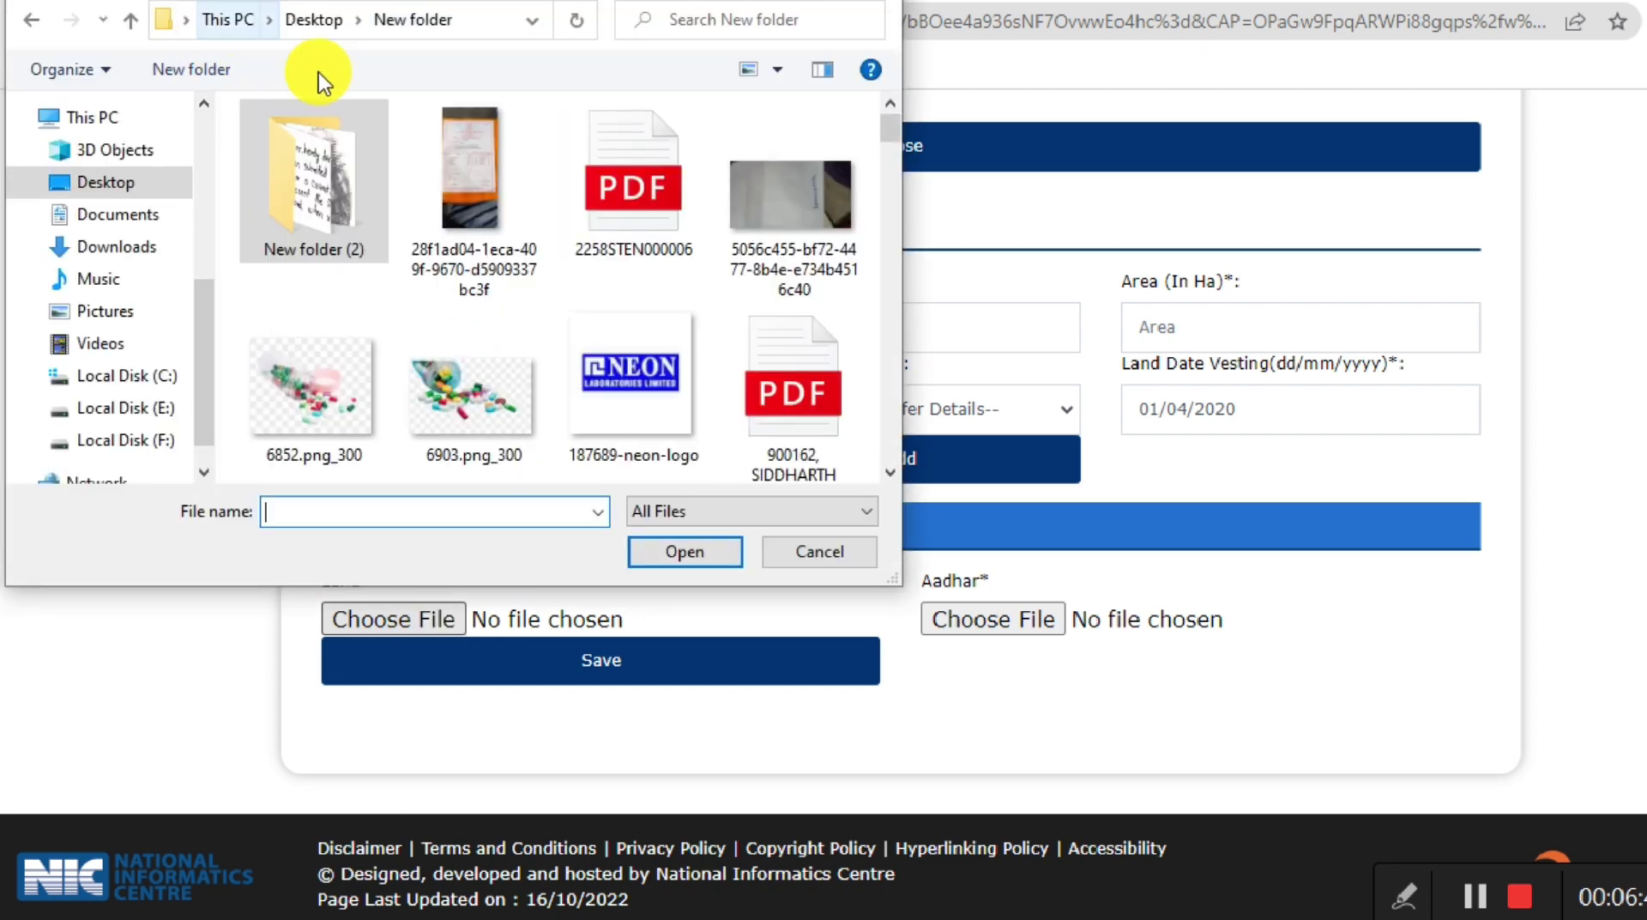
left_click(621, 194)
double_click(620, 194)
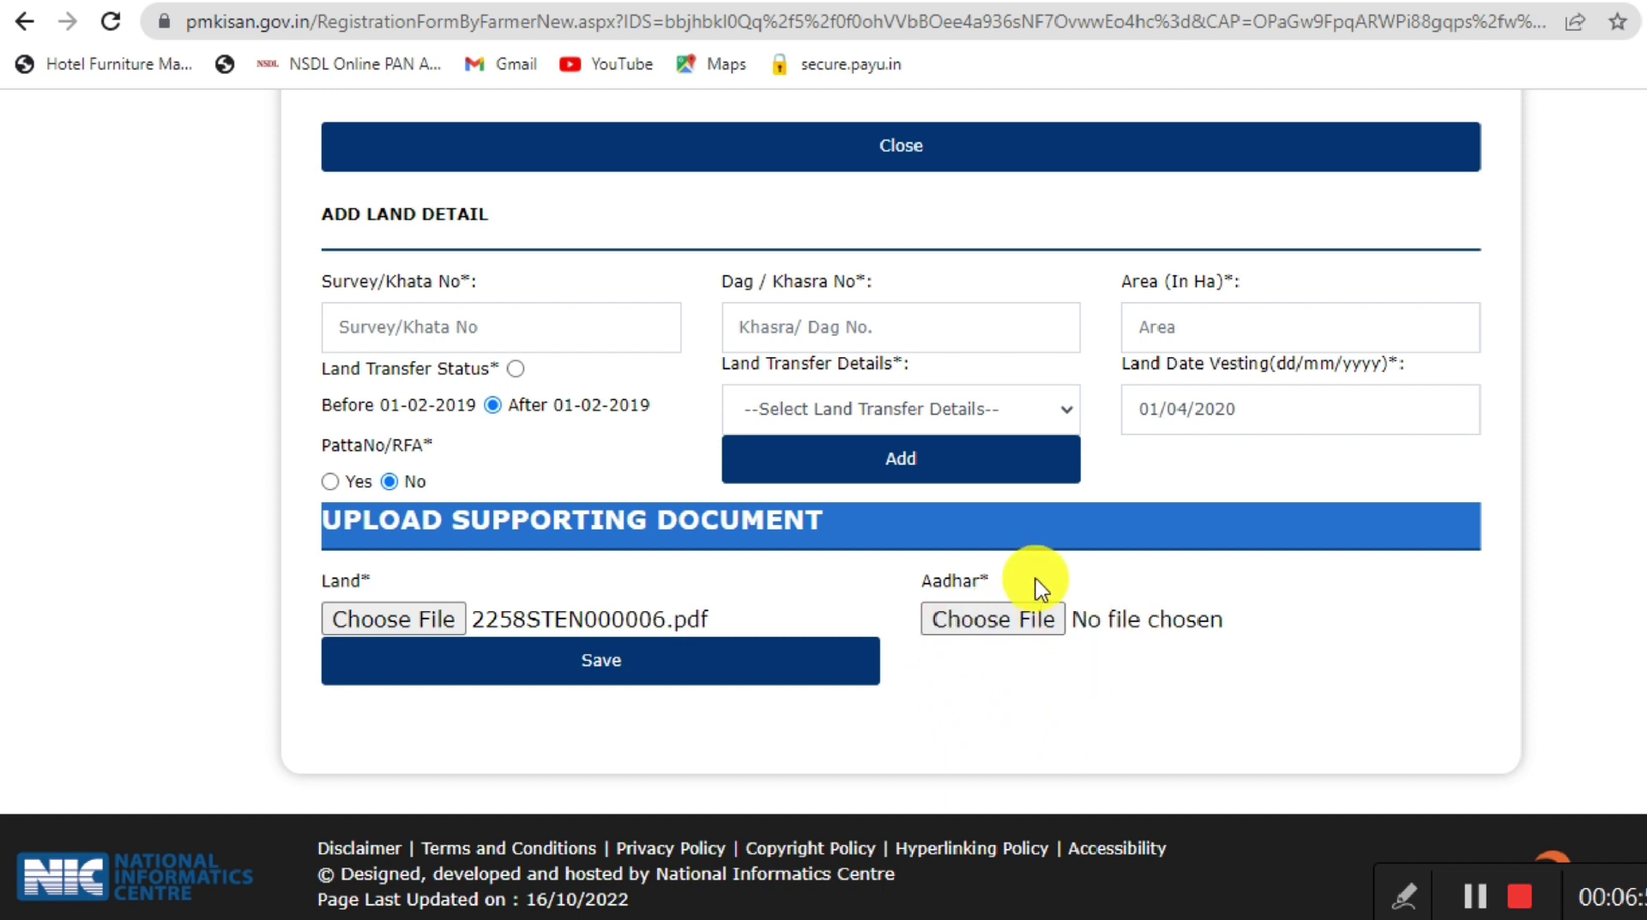
Attach a PDF file as the Aadhar supporting document and save the registration form.
left_click(1004, 625)
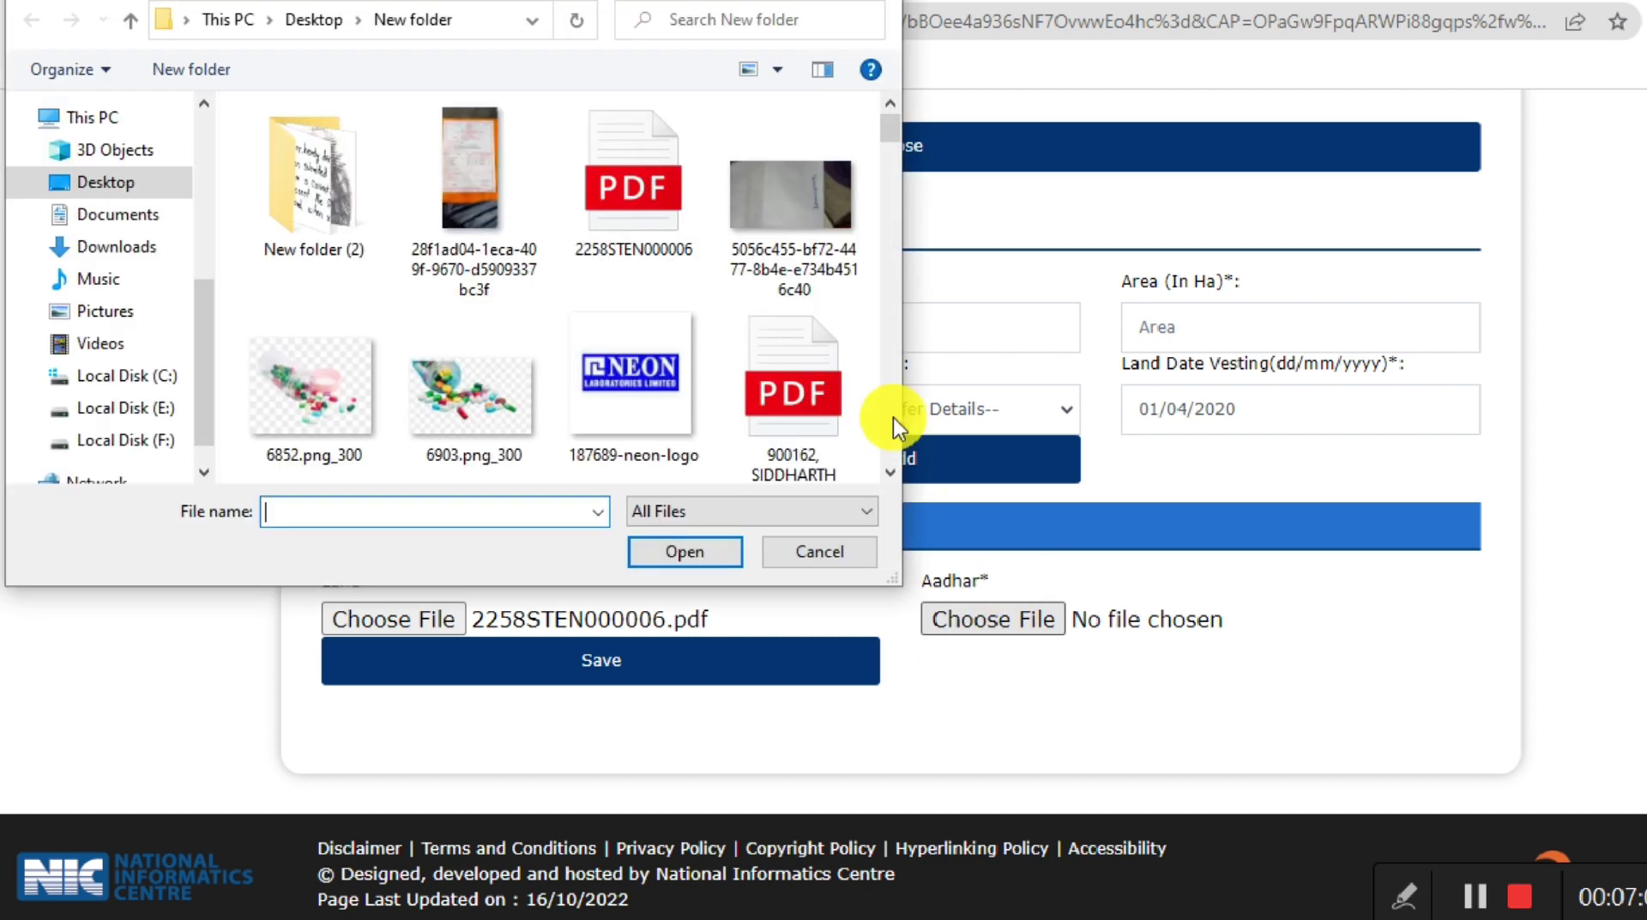
double_click(588, 167)
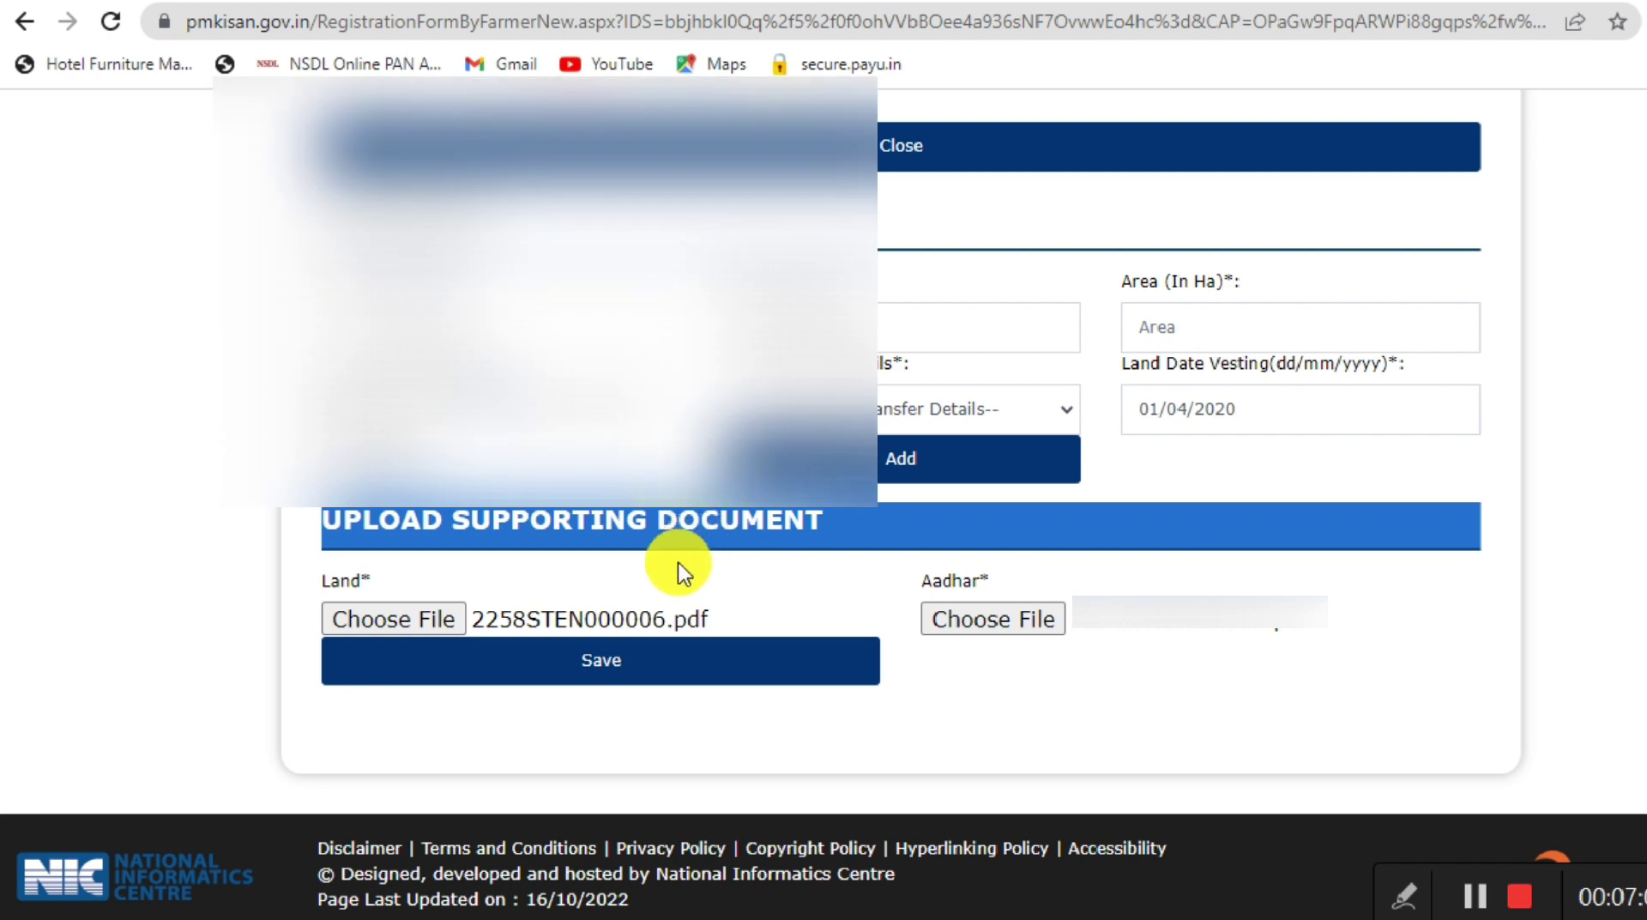
left_click(675, 661)
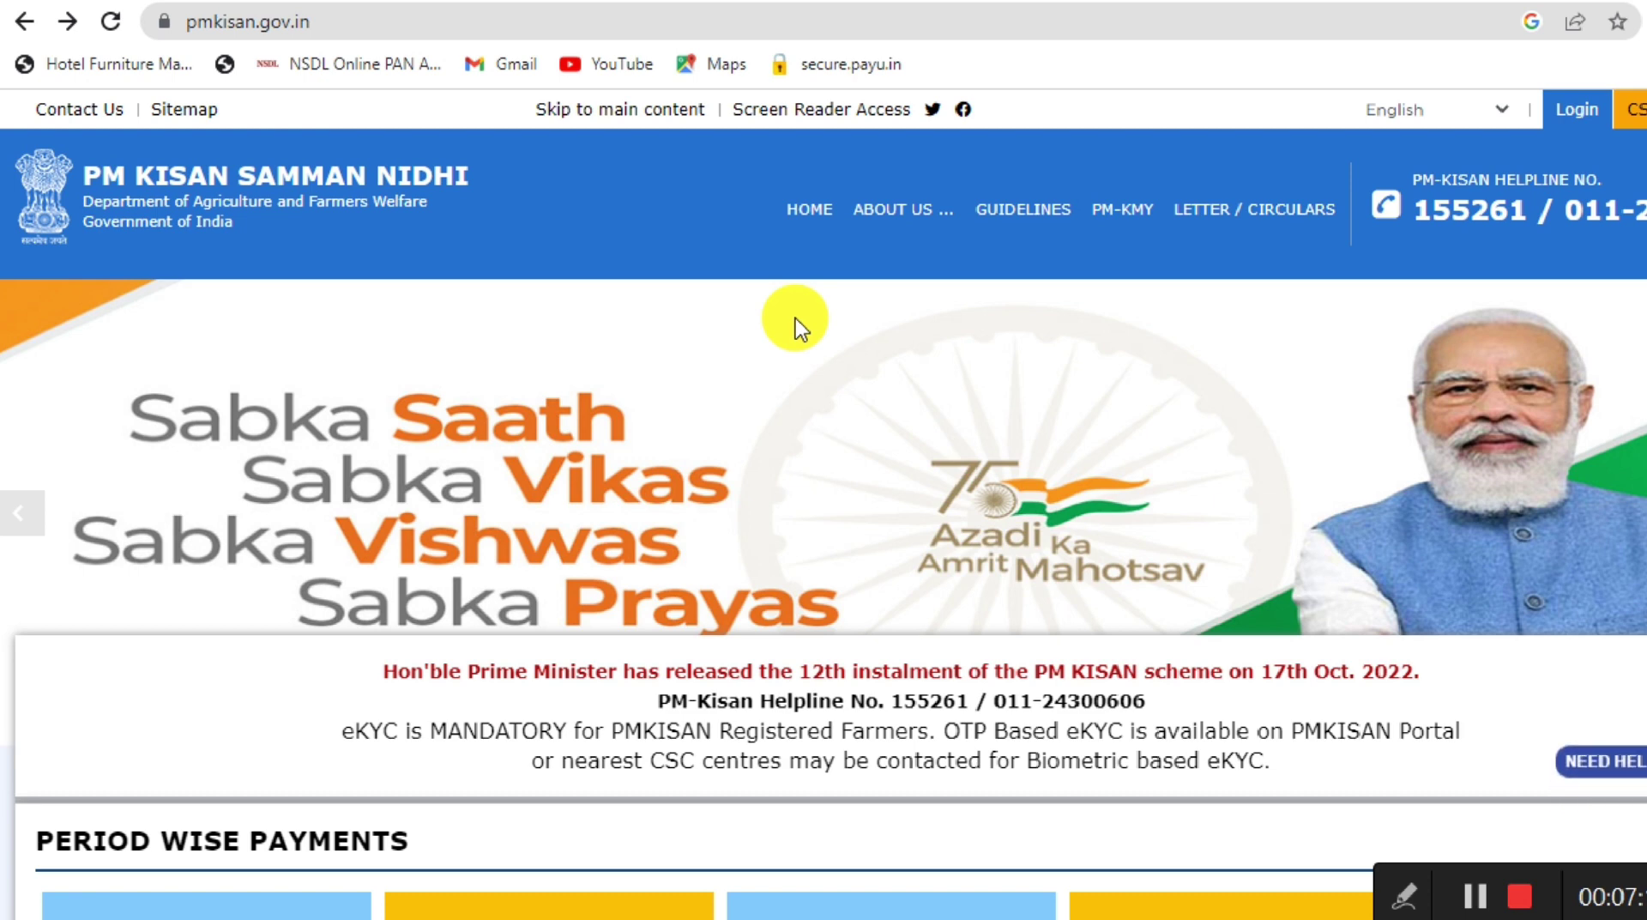
Open the self-registered farmer/CSC status page from Farmers Corner and look up the application status with the Aadhaar number and captcha.
scroll(796, 326, "down", 4)
scroll(796, 326, "down", 7)
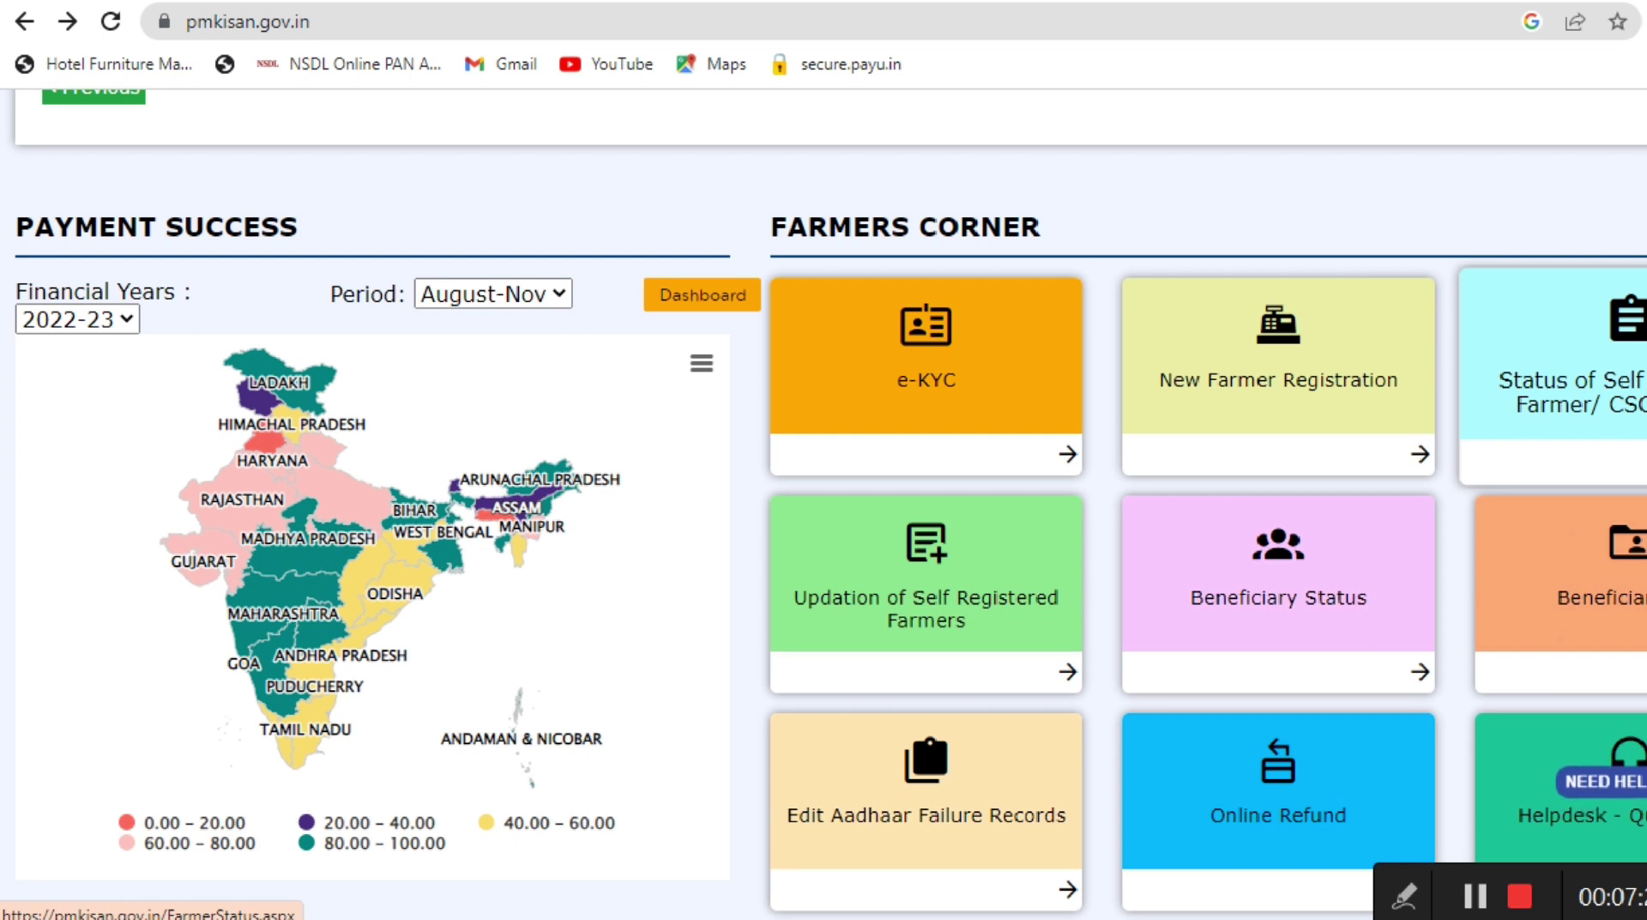
left_click(1570, 378)
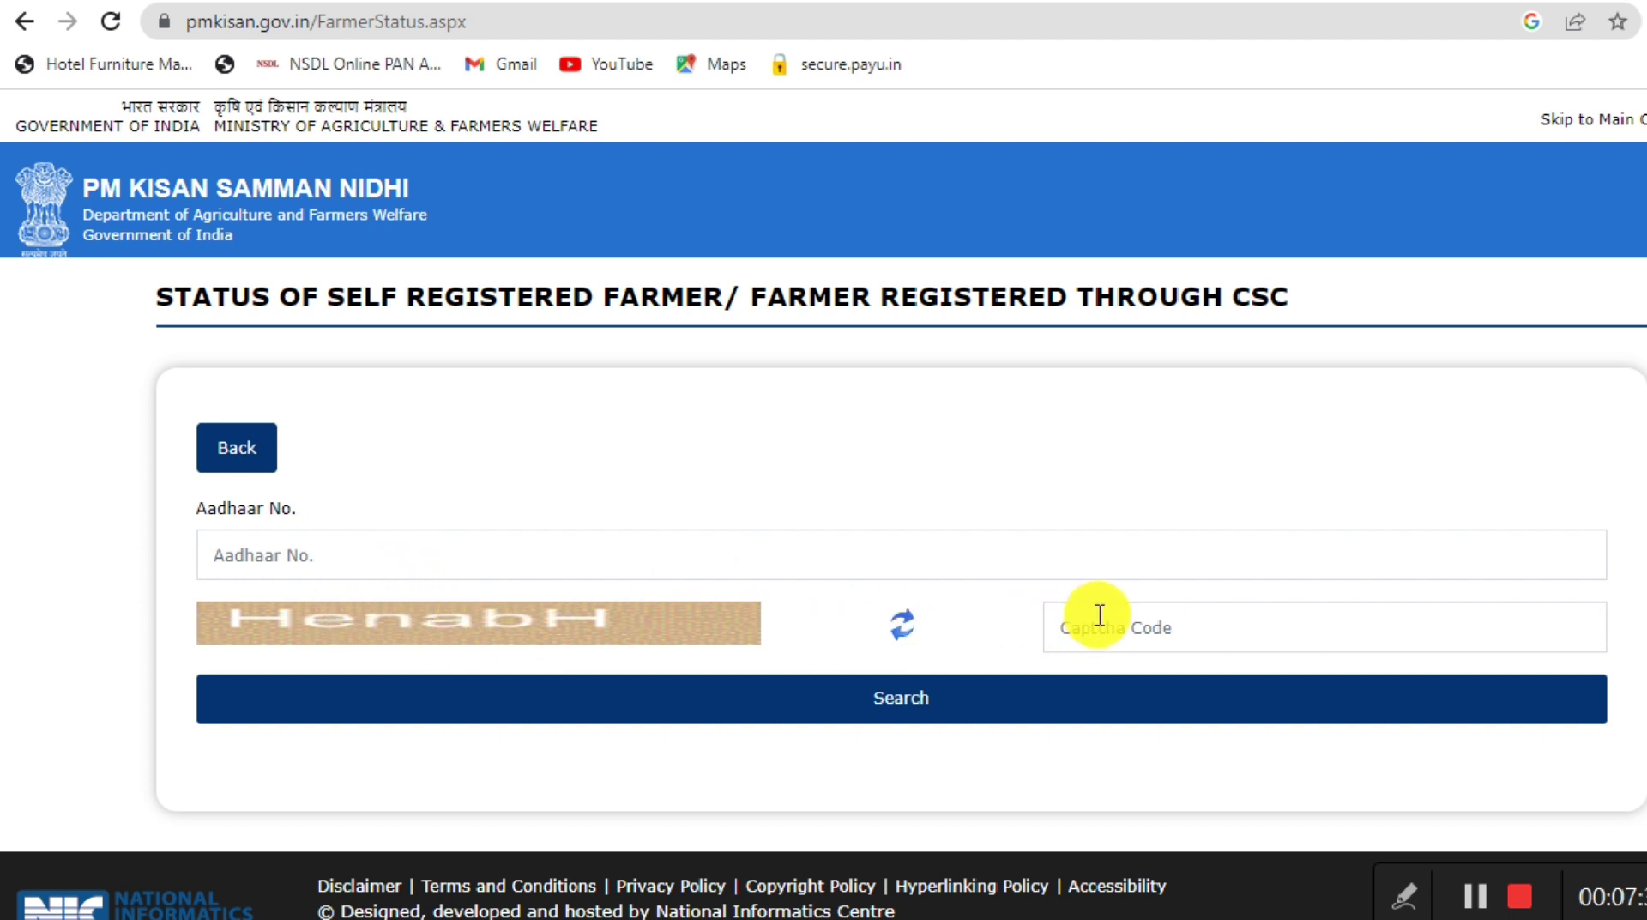
left_click(928, 699)
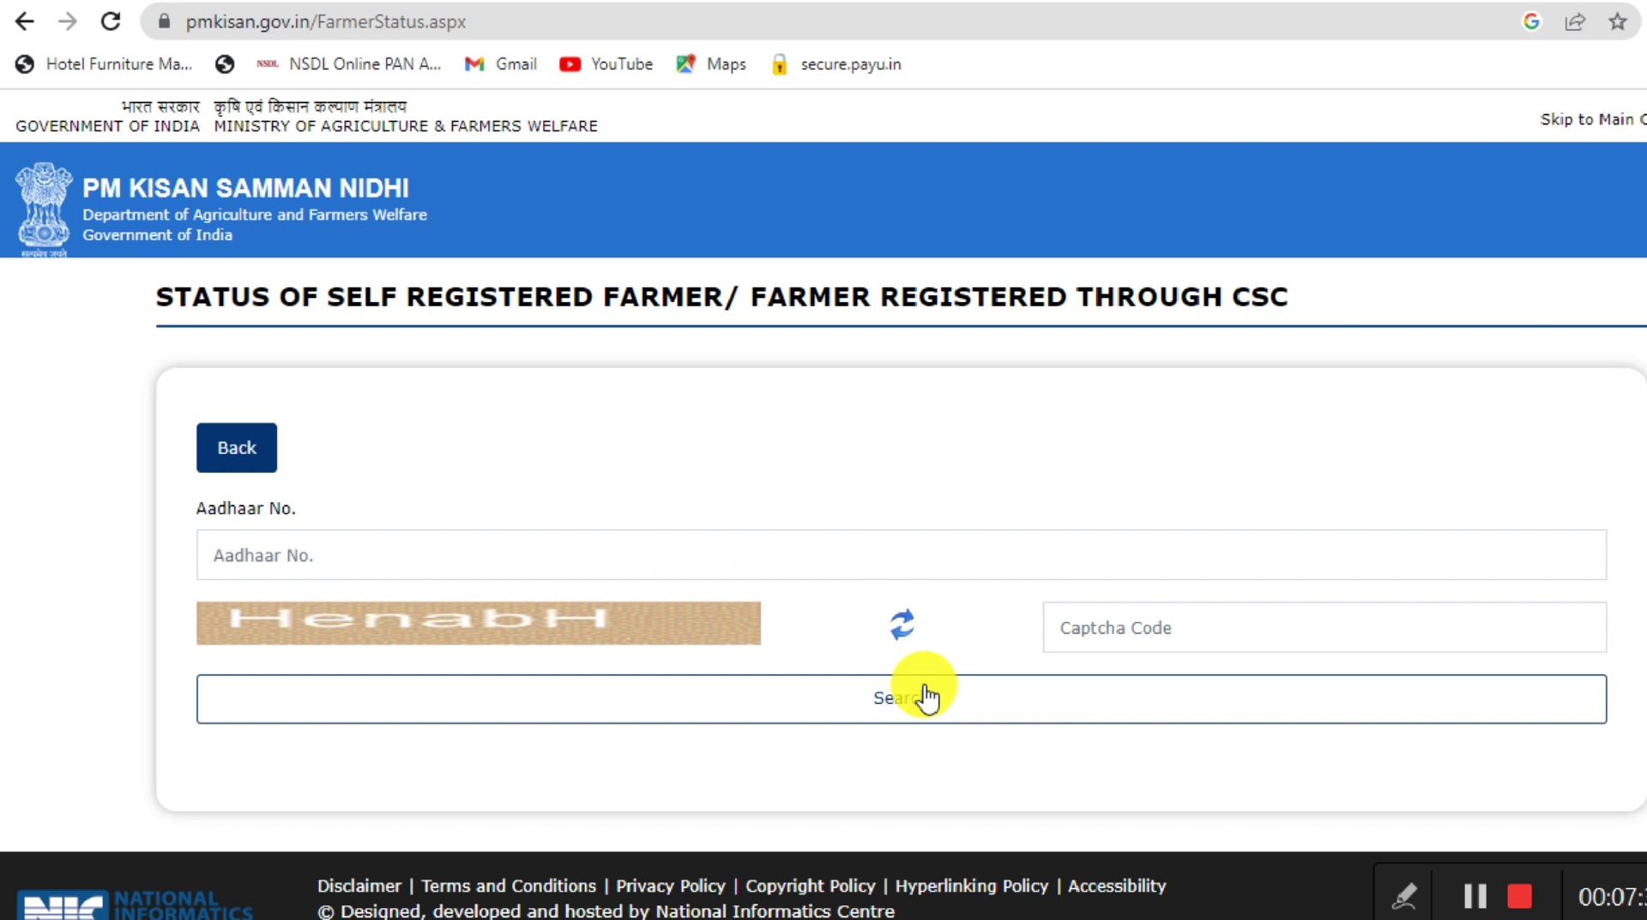
scroll(1002, 712, "down", 6)
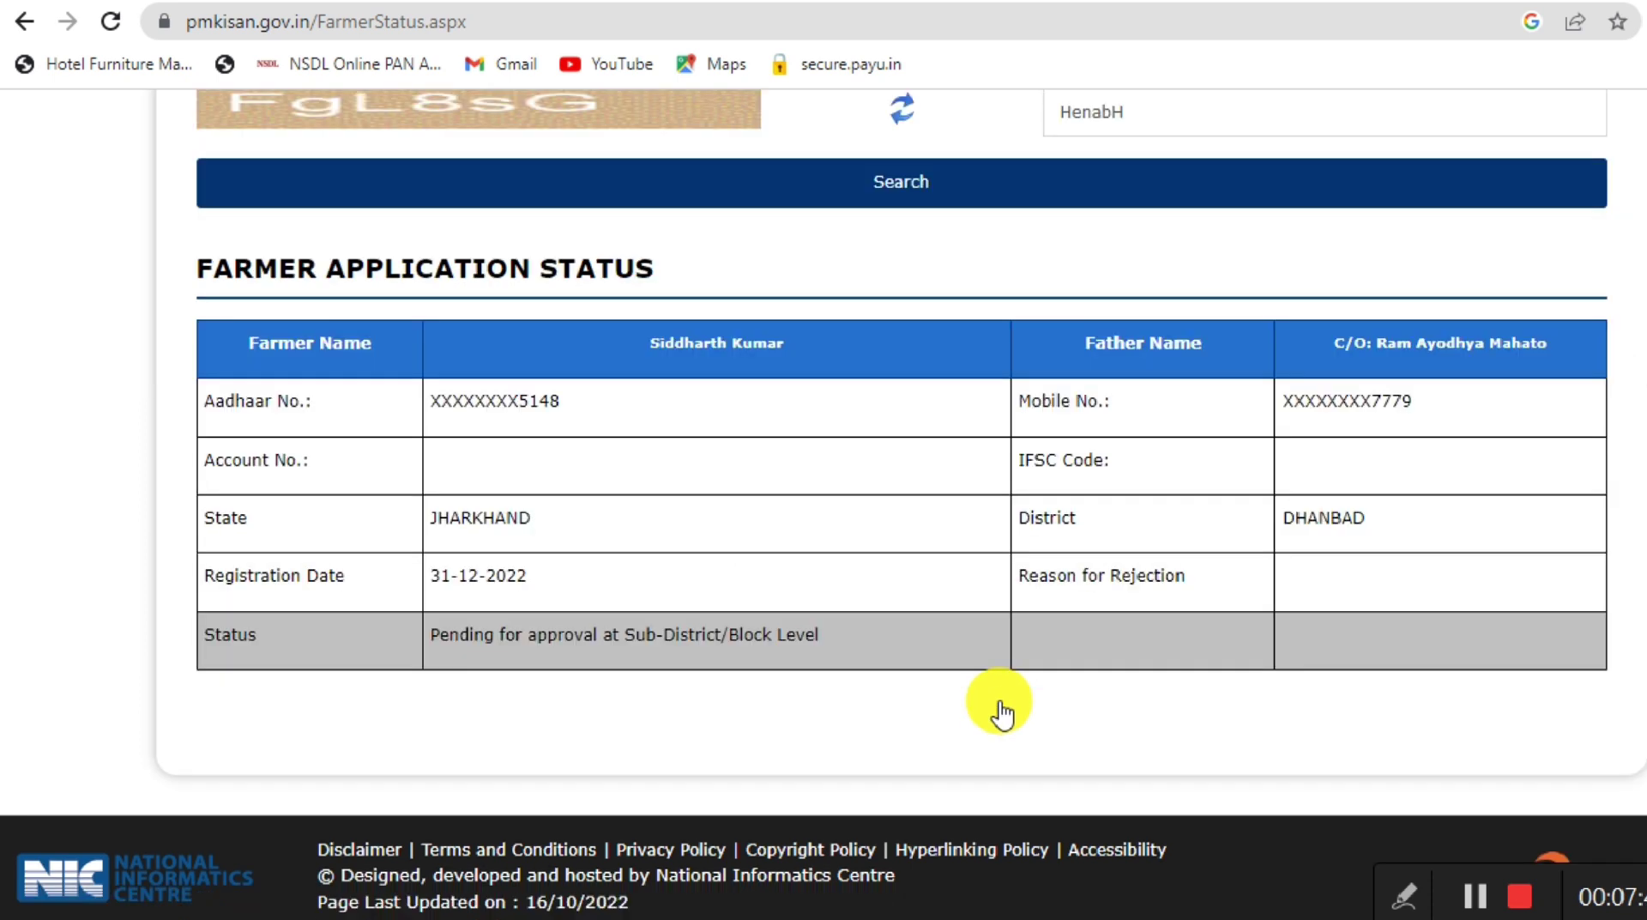